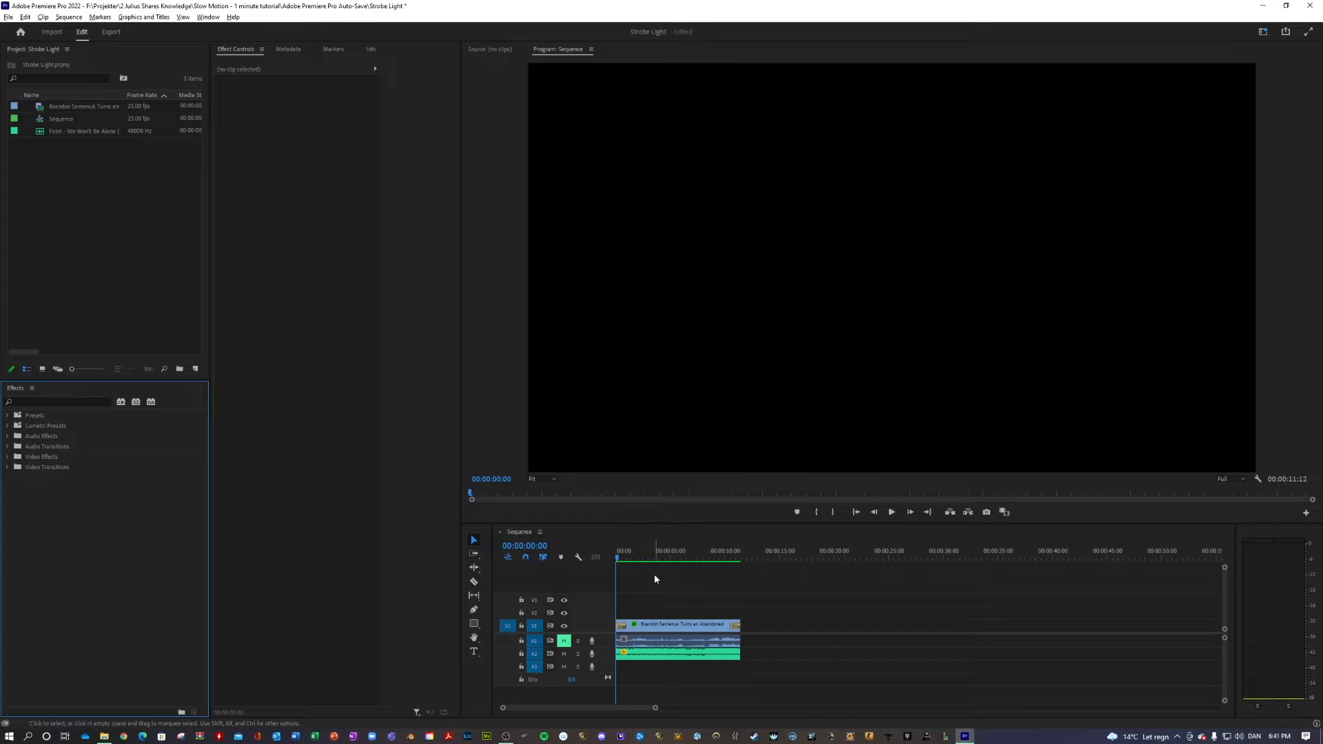
Play through the sequence with the music track A2 muted and return the playhead to the start
left_click(565, 654)
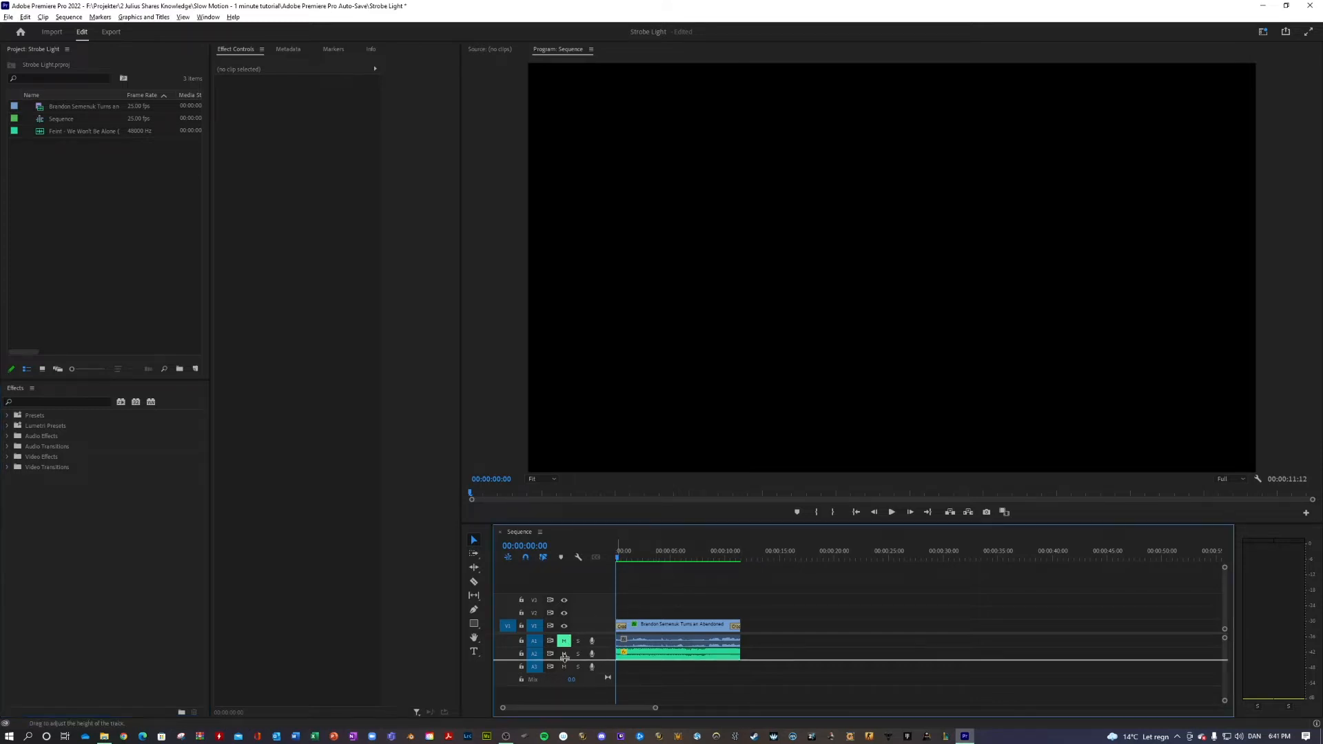
key("space")
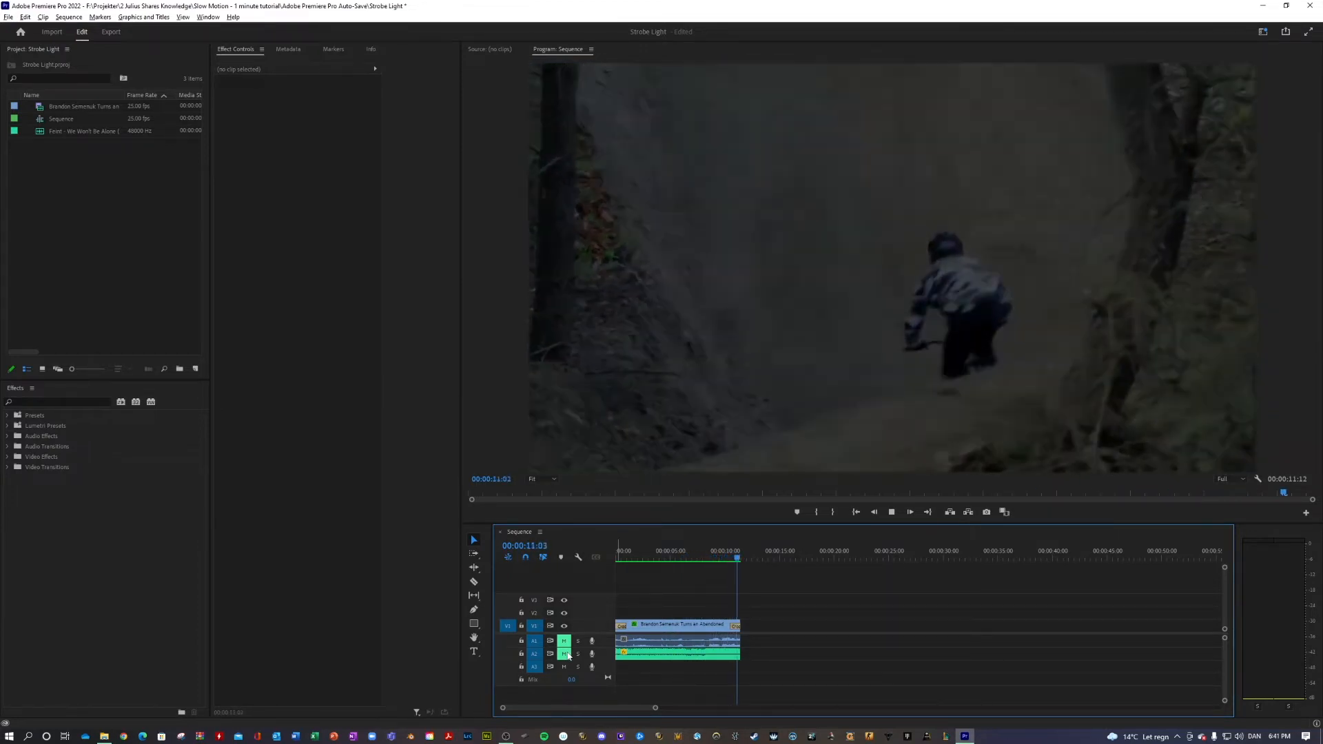
left_click_drag(729, 557, 604, 553)
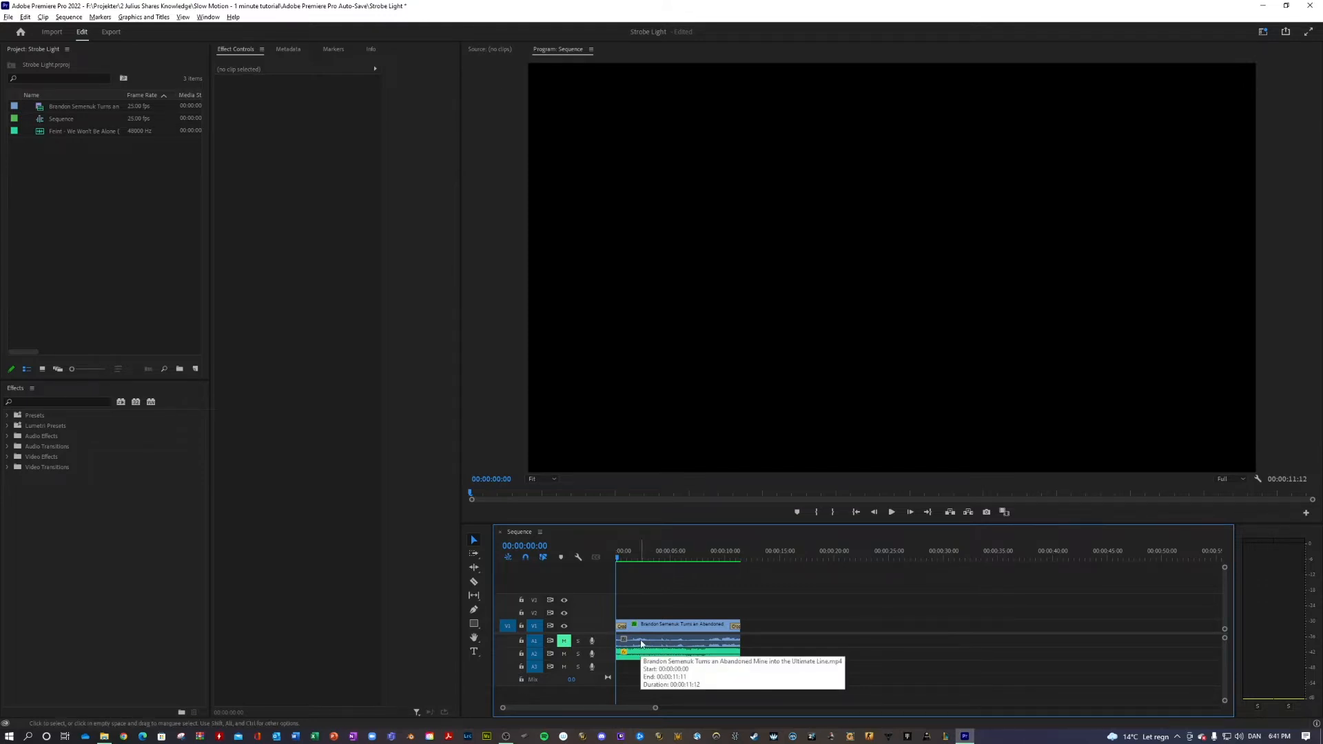
Play the sequence with the music audible and return the playhead to about 00:00:02:23
left_click(636, 658)
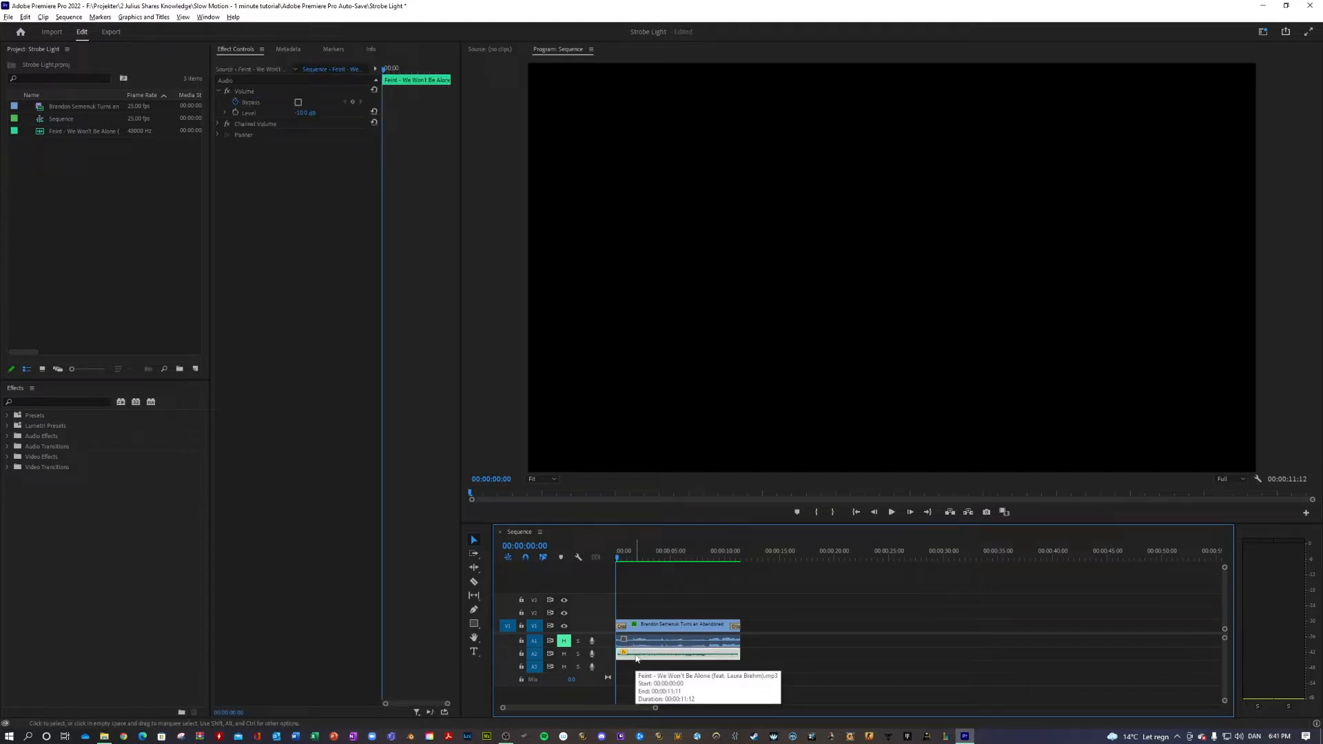
left_click(651, 604)
key("space")
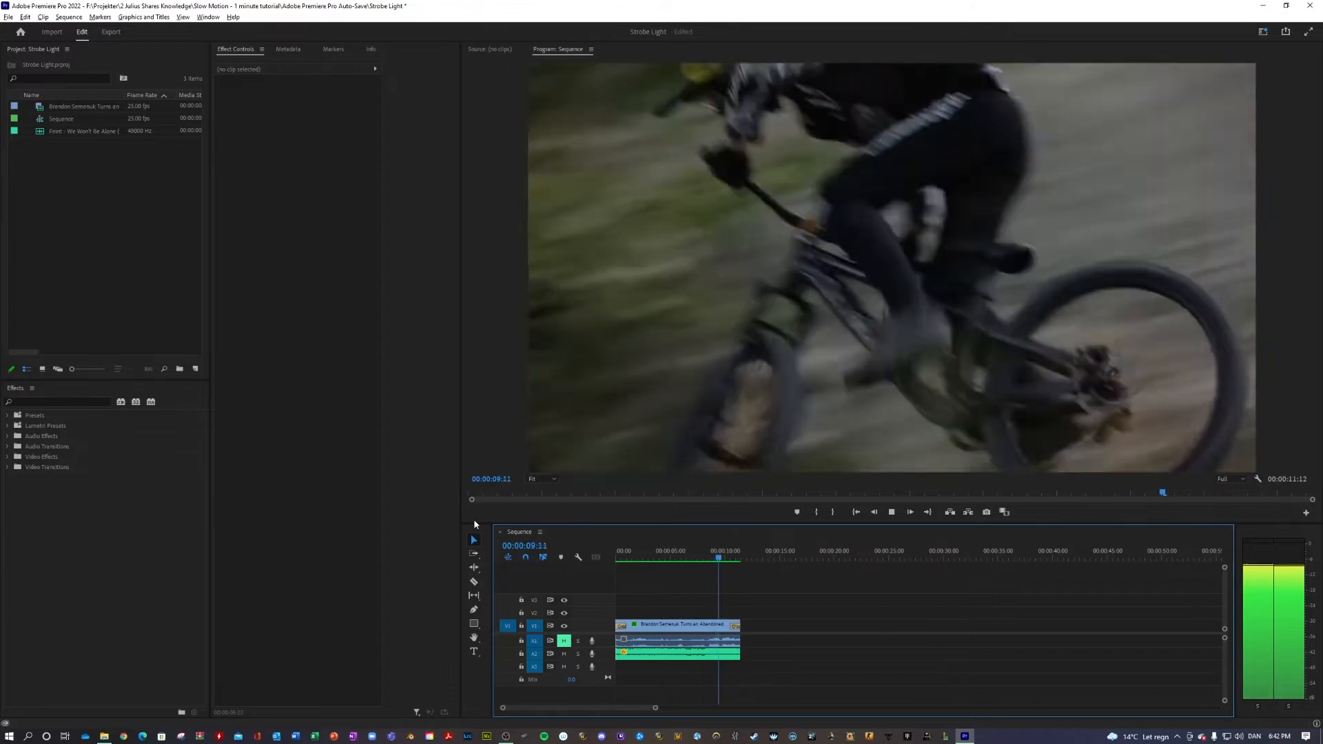
left_click_drag(677, 555, 650, 559)
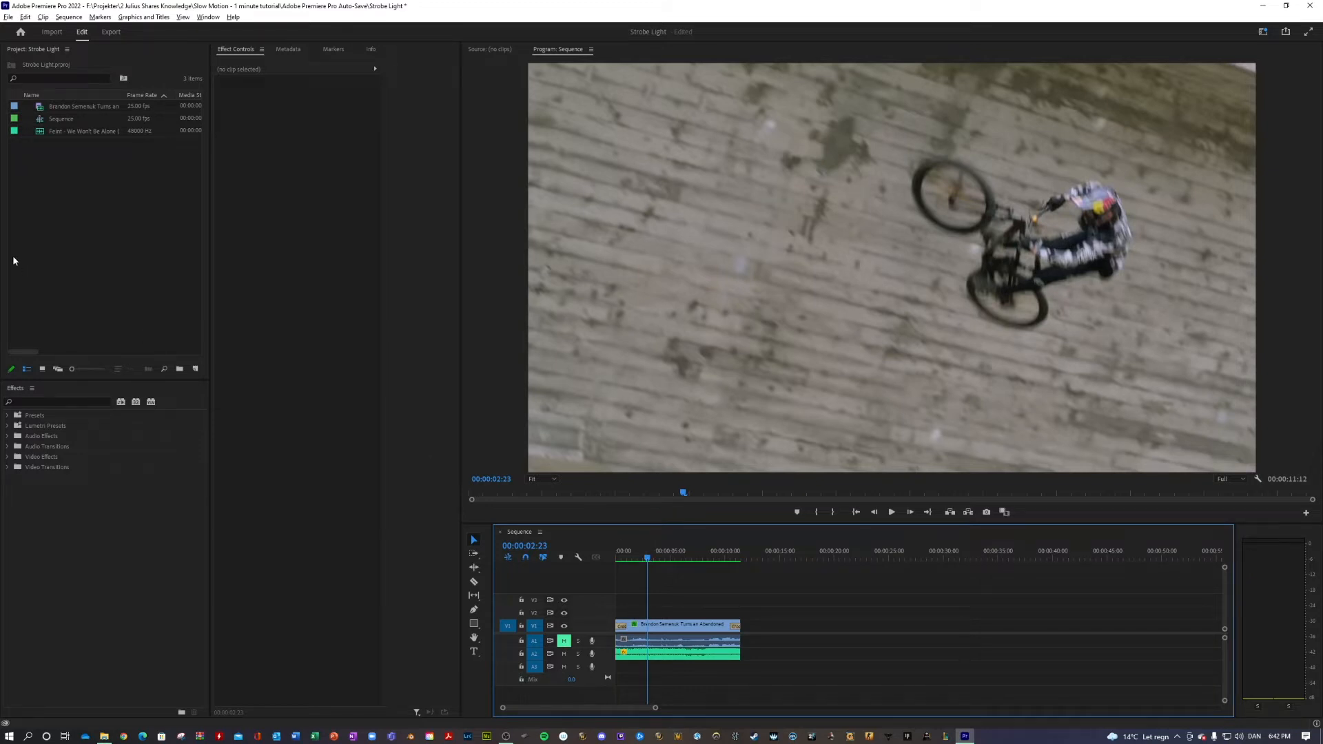
Create an adjustment layer with the default video settings and place it on track V2 over the full length of the video clip
left_click(59, 205)
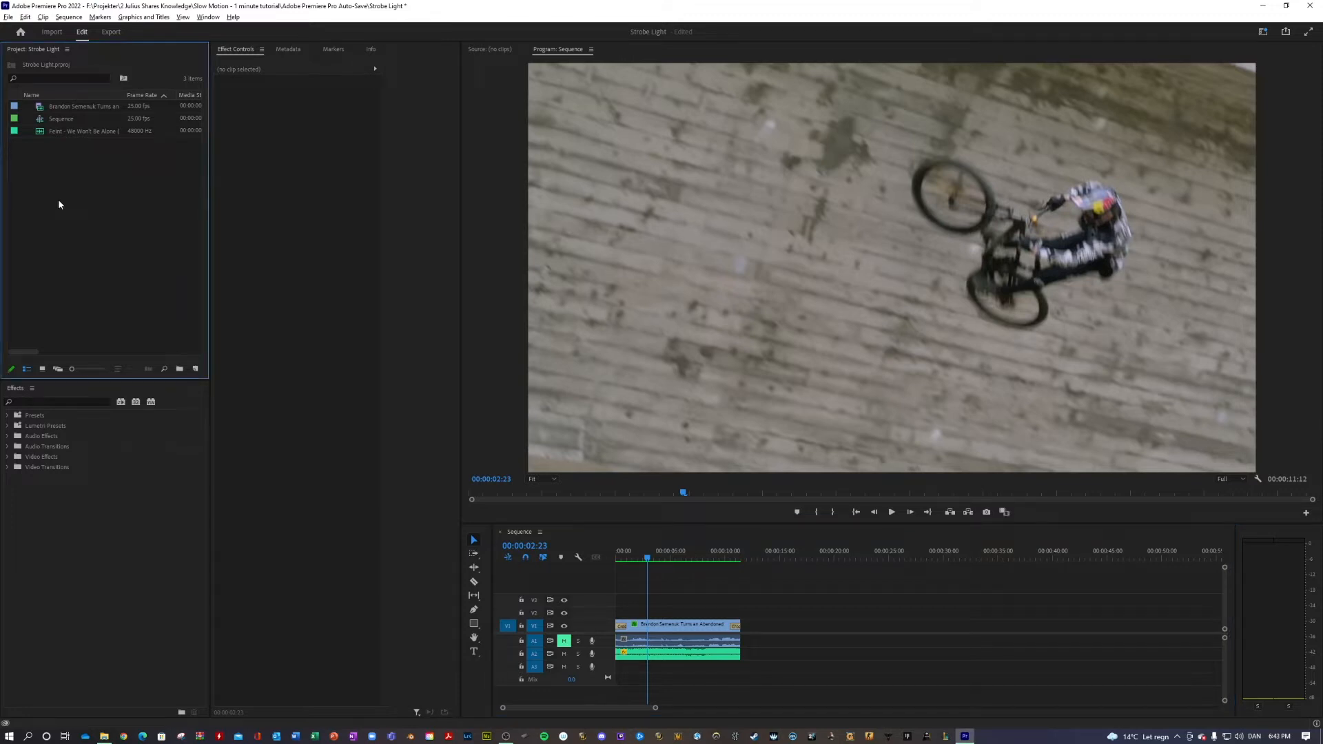
right_click(59, 205)
mouse_move(102, 252)
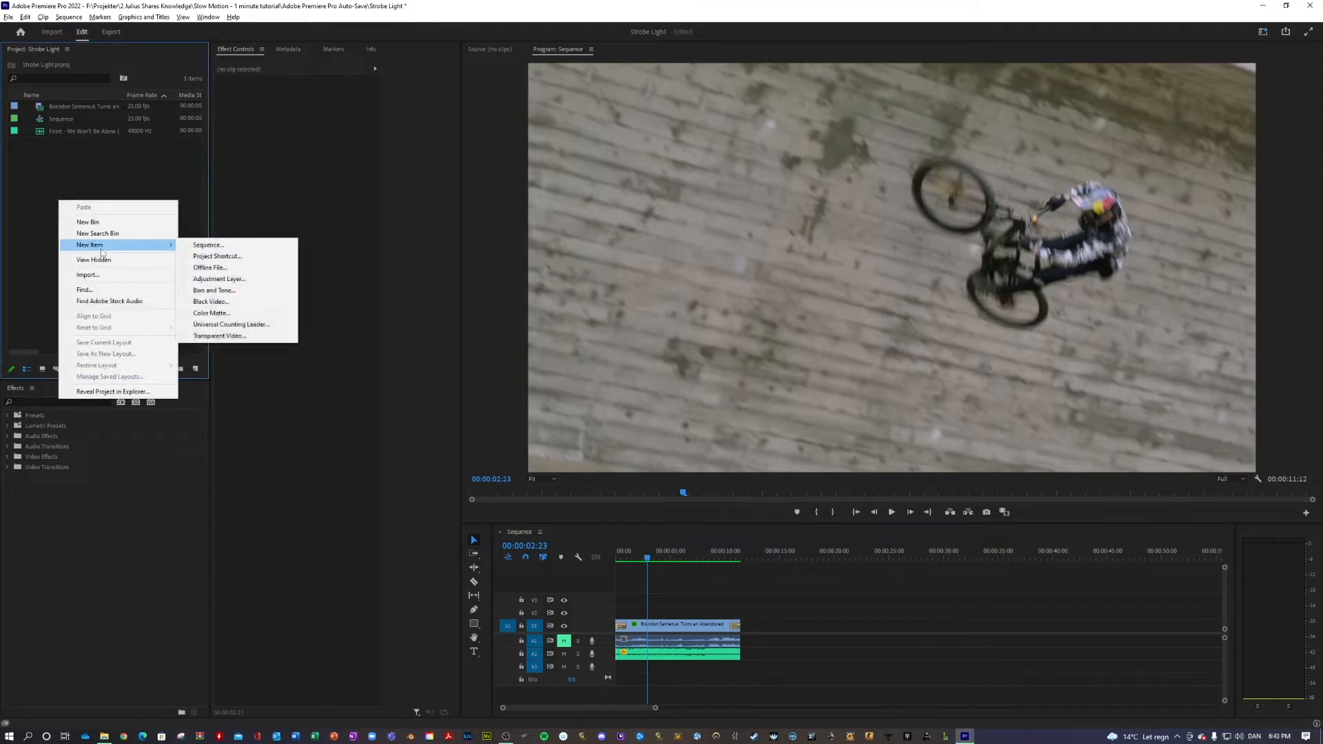
left_click(215, 279)
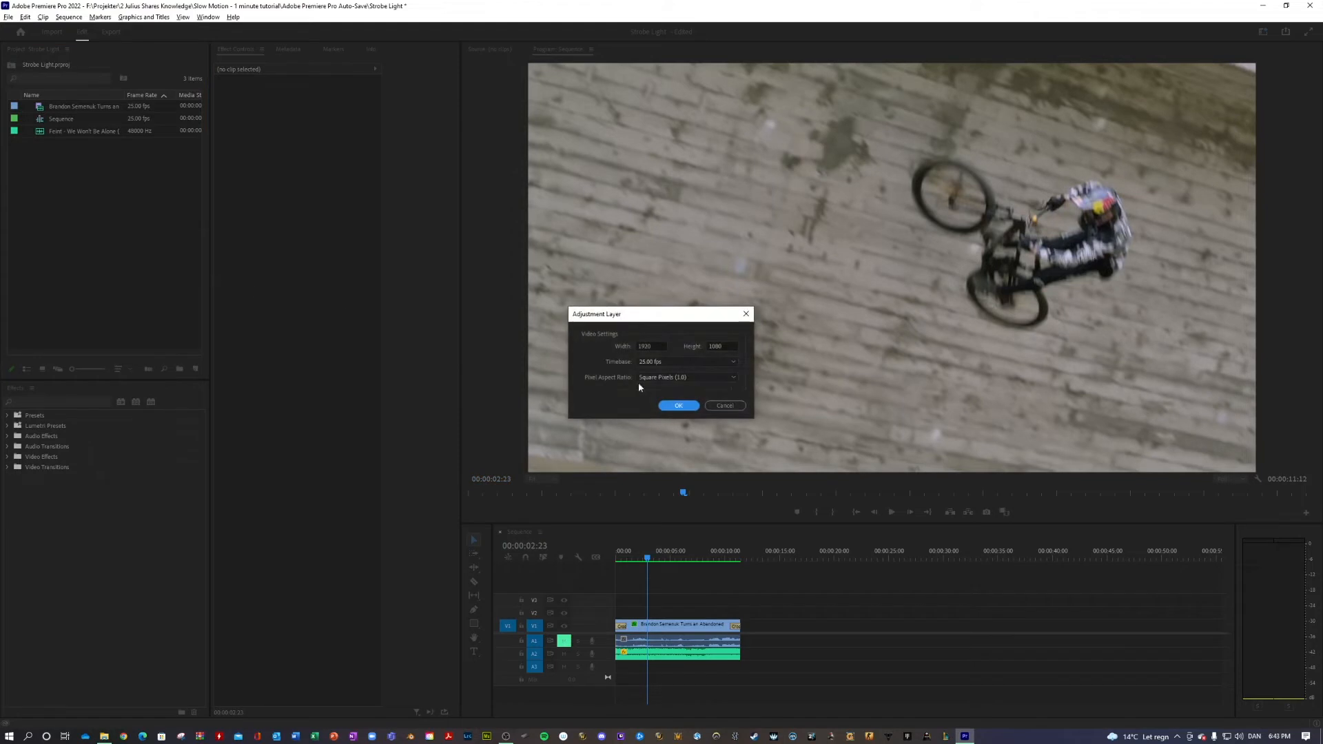
left_click(679, 409)
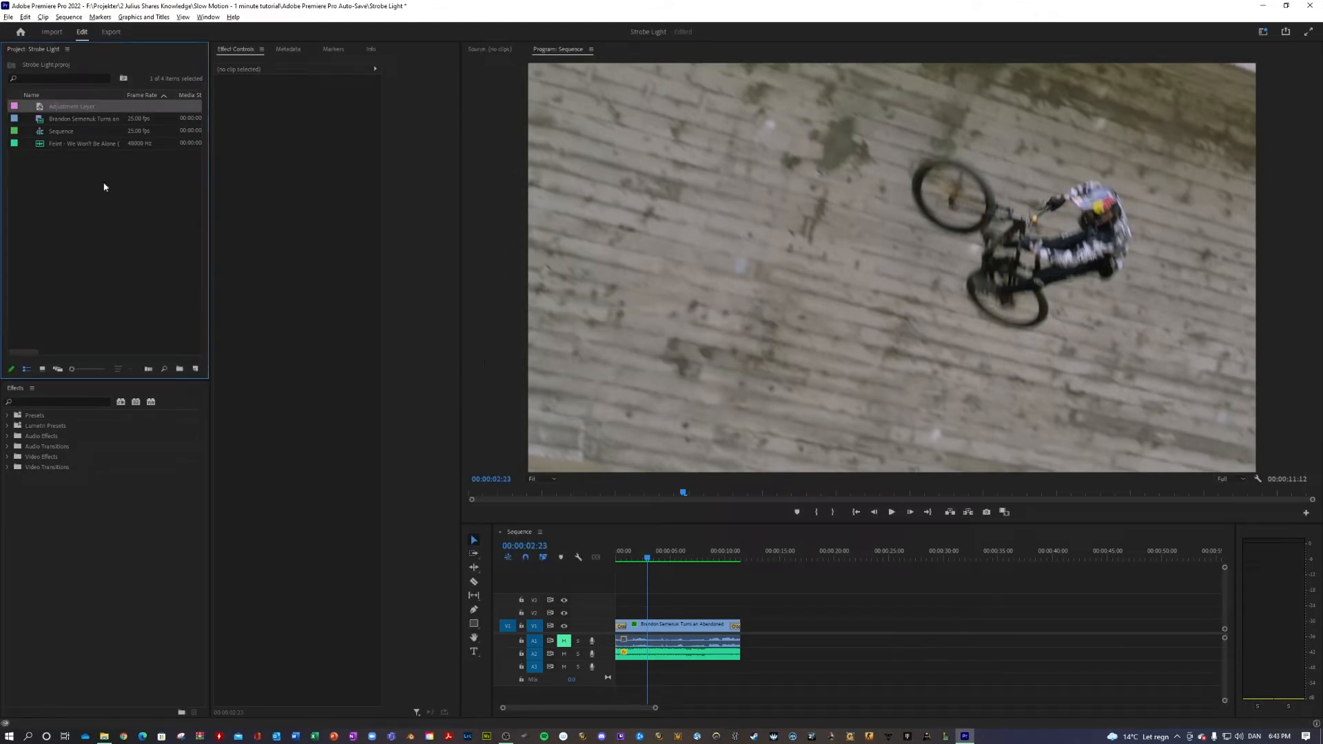
left_click_drag(152, 146, 568, 350)
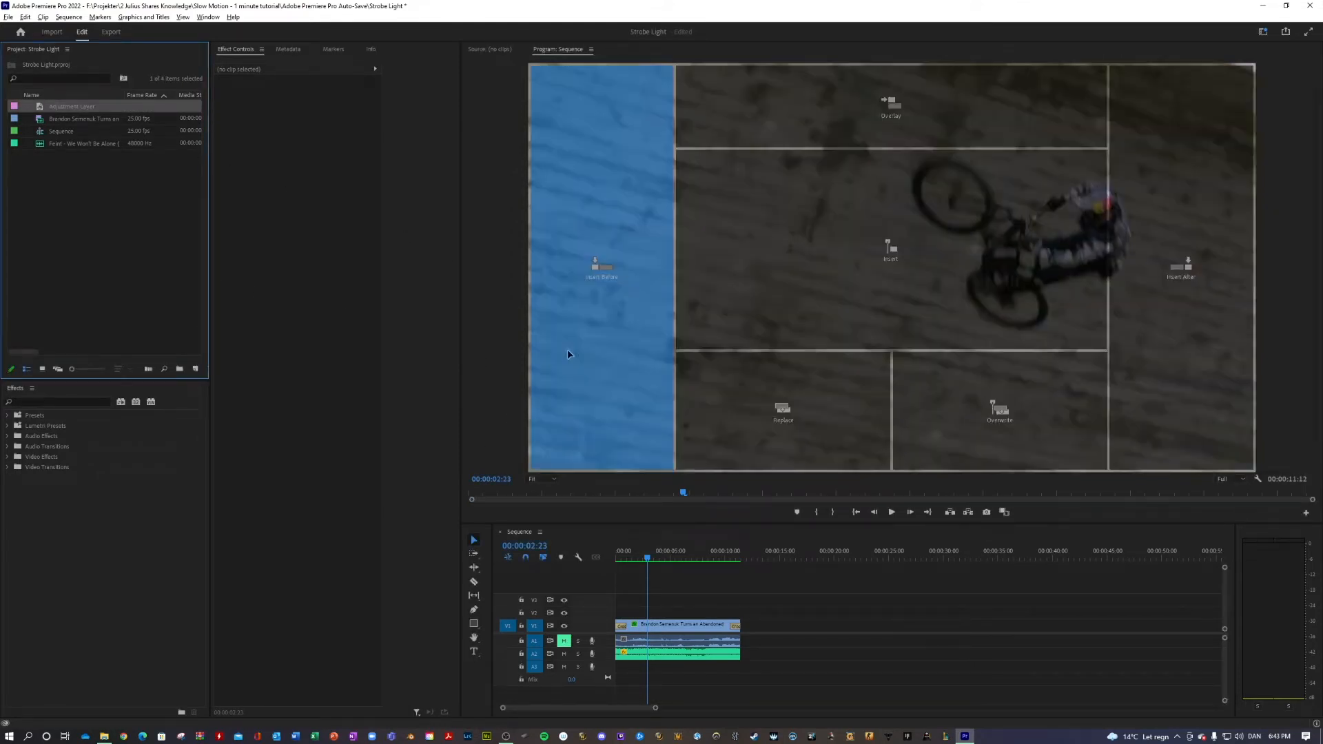
left_click_drag(634, 445, 739, 625)
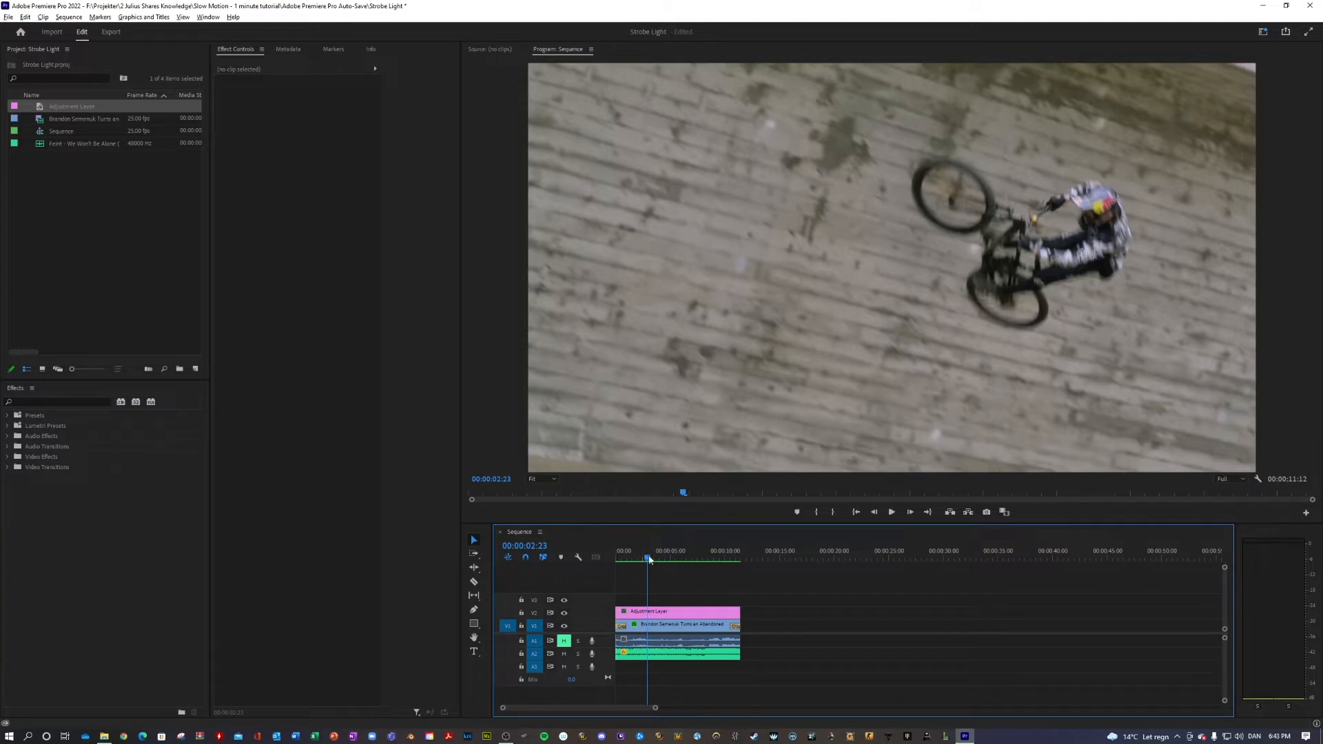
Find the start point for the effect by playback and trim the adjustment layer's beginning to 00:00:05:19
key("space")
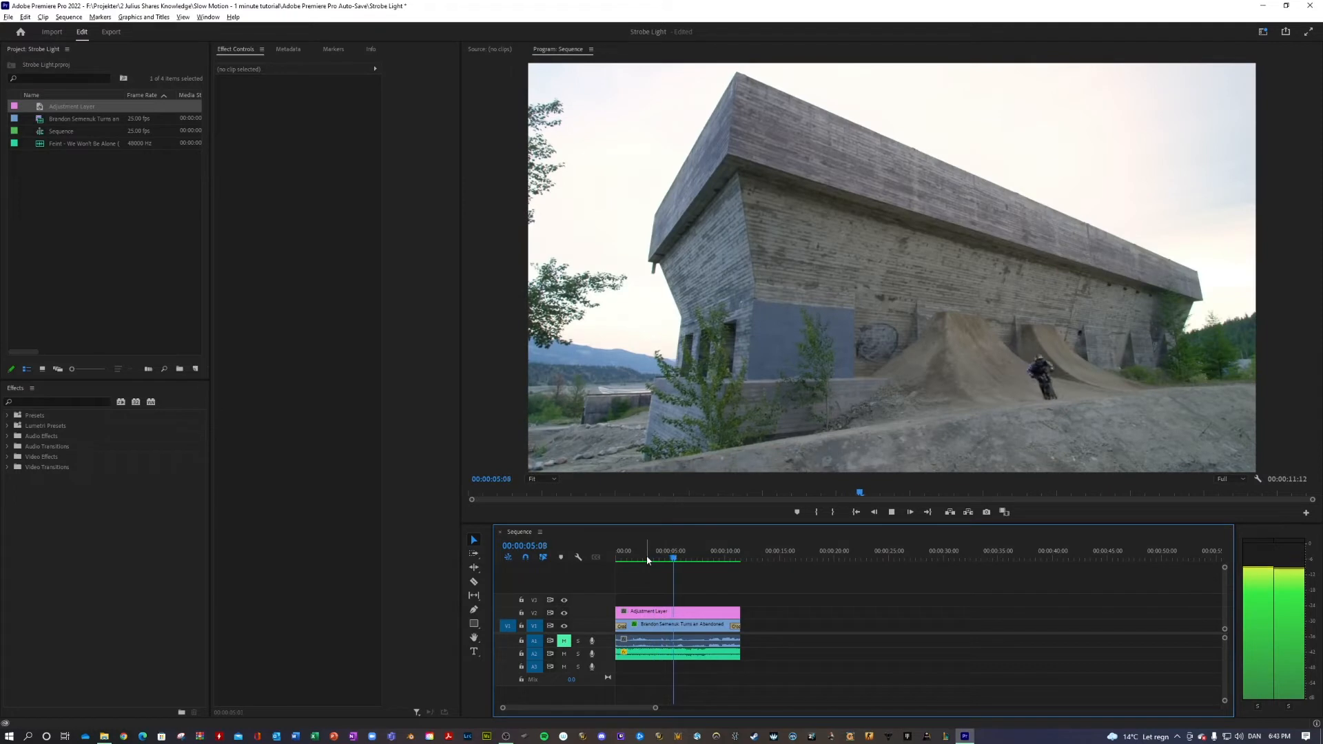
key("space")
left_click_drag(678, 555, 675, 555)
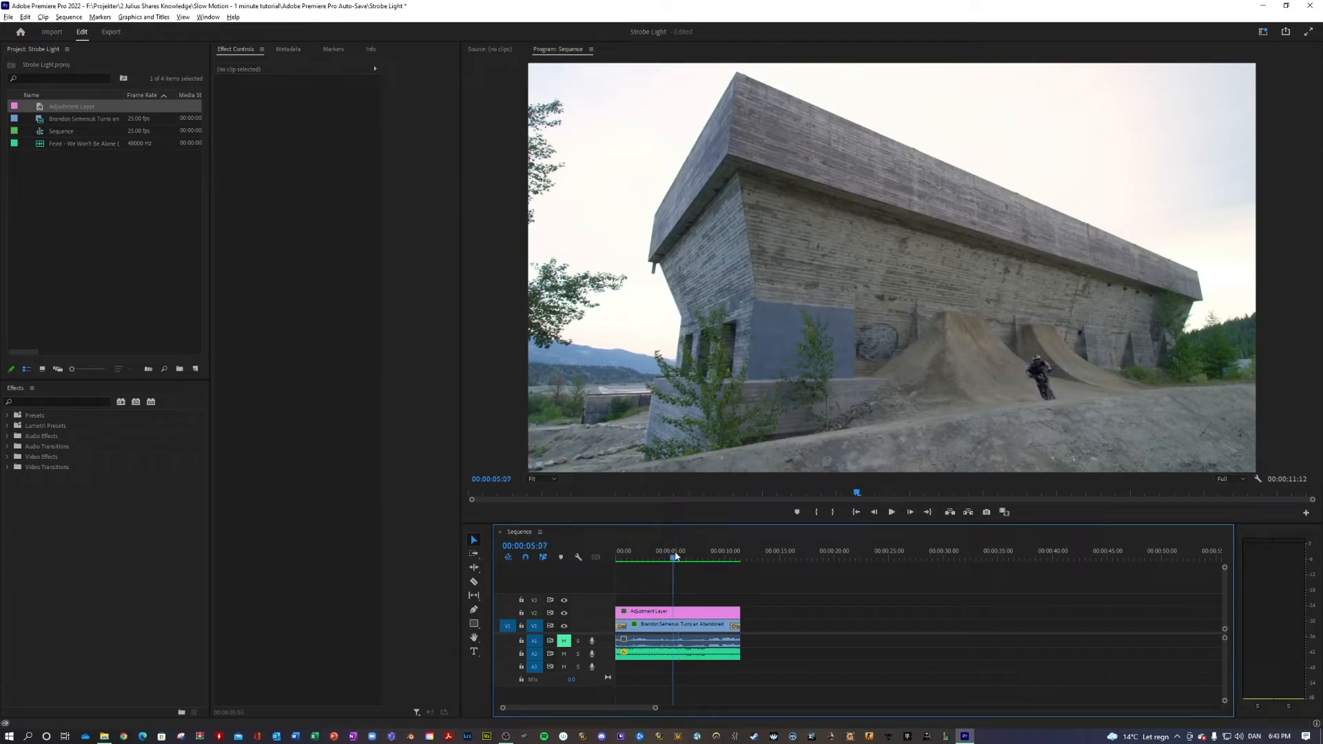
key("space")
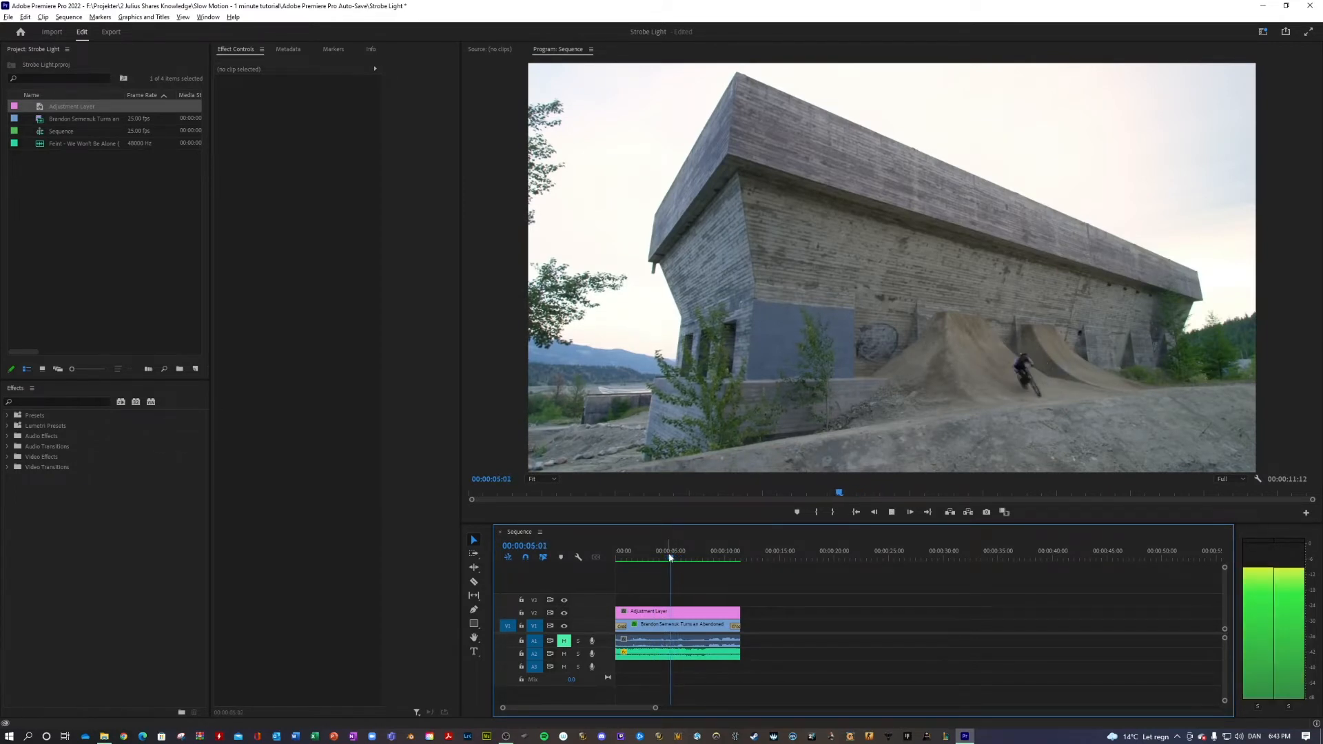
key("space")
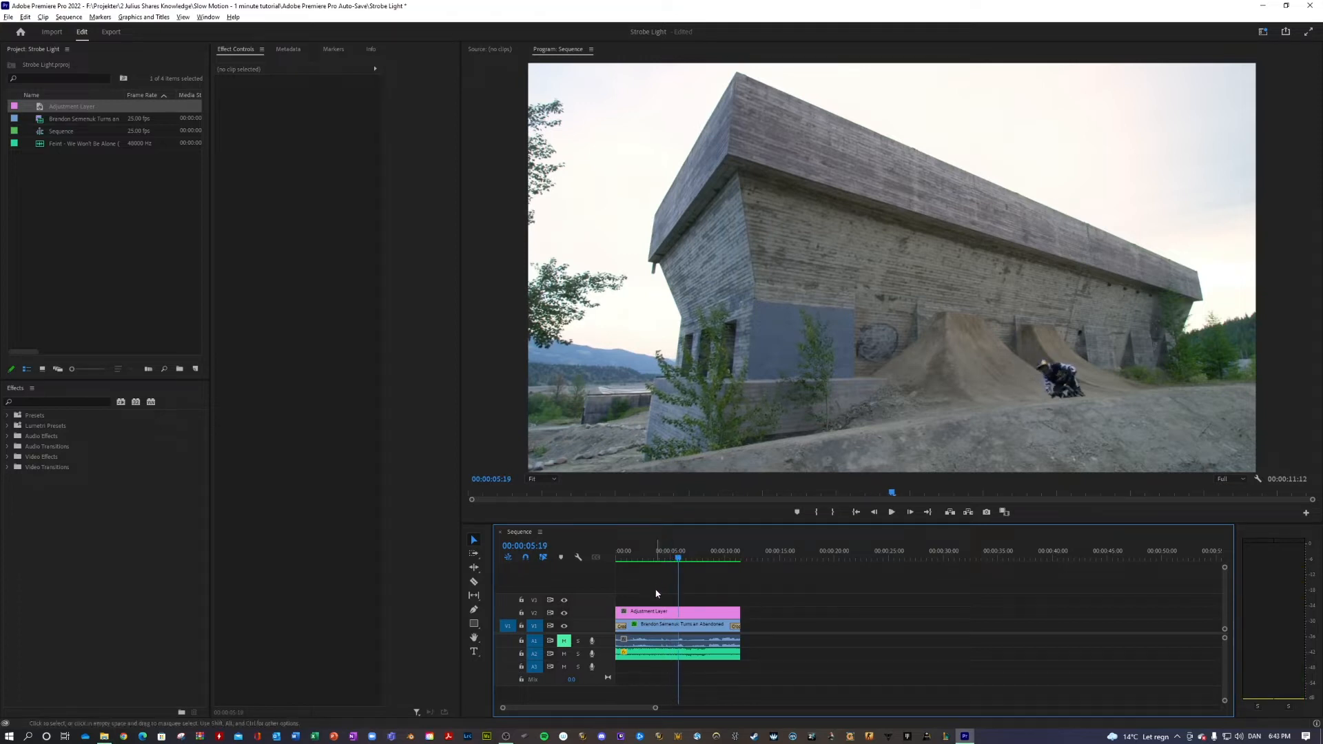
left_click_drag(624, 612, 680, 612)
Find the end point for the effect by playback and trim the adjustment layer's end to 00:00:06:20
key("space")
key("space")
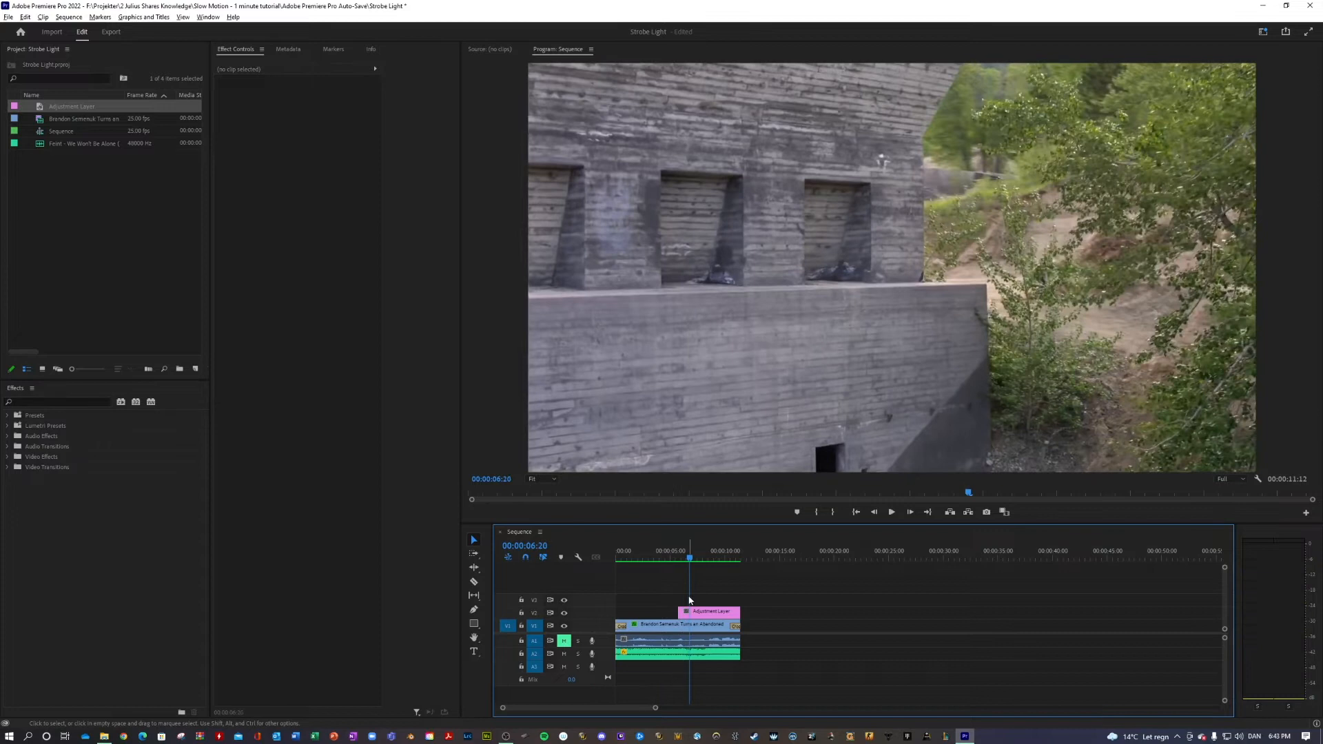
key("space")
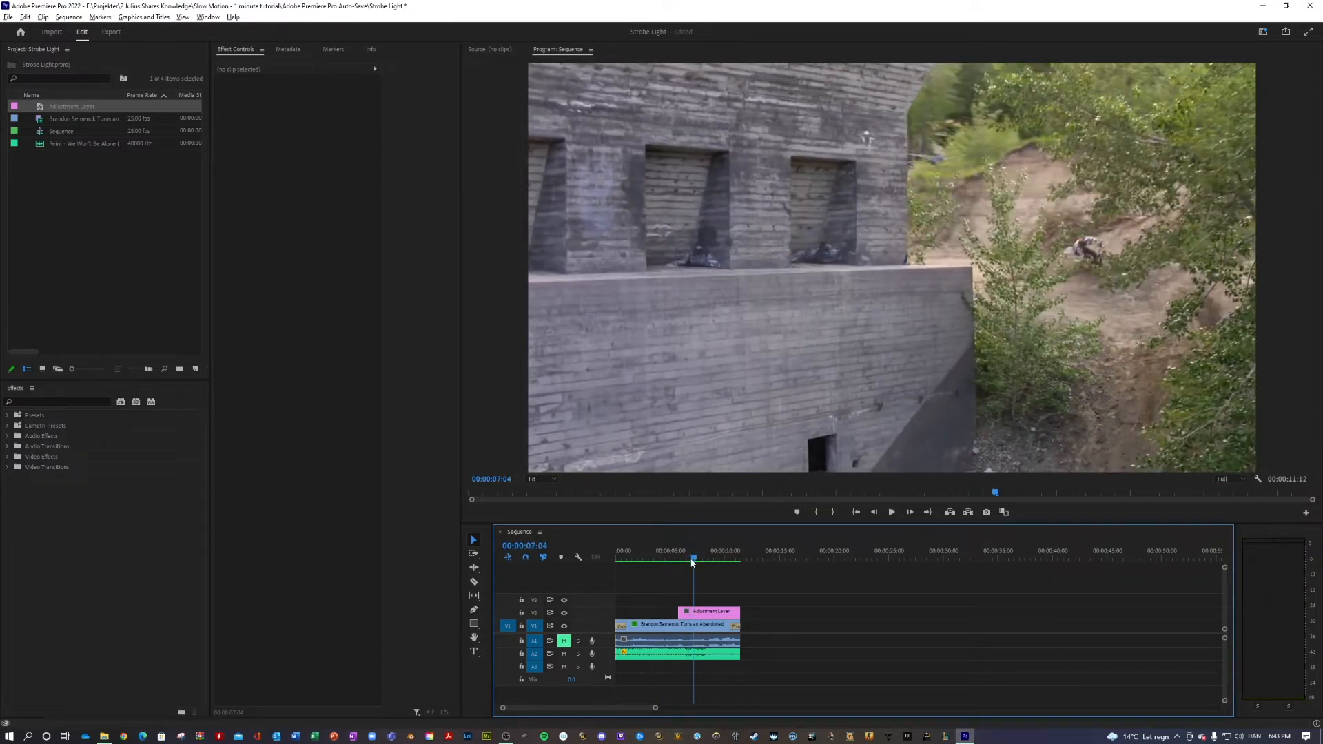
left_click_drag(691, 563, 690, 559)
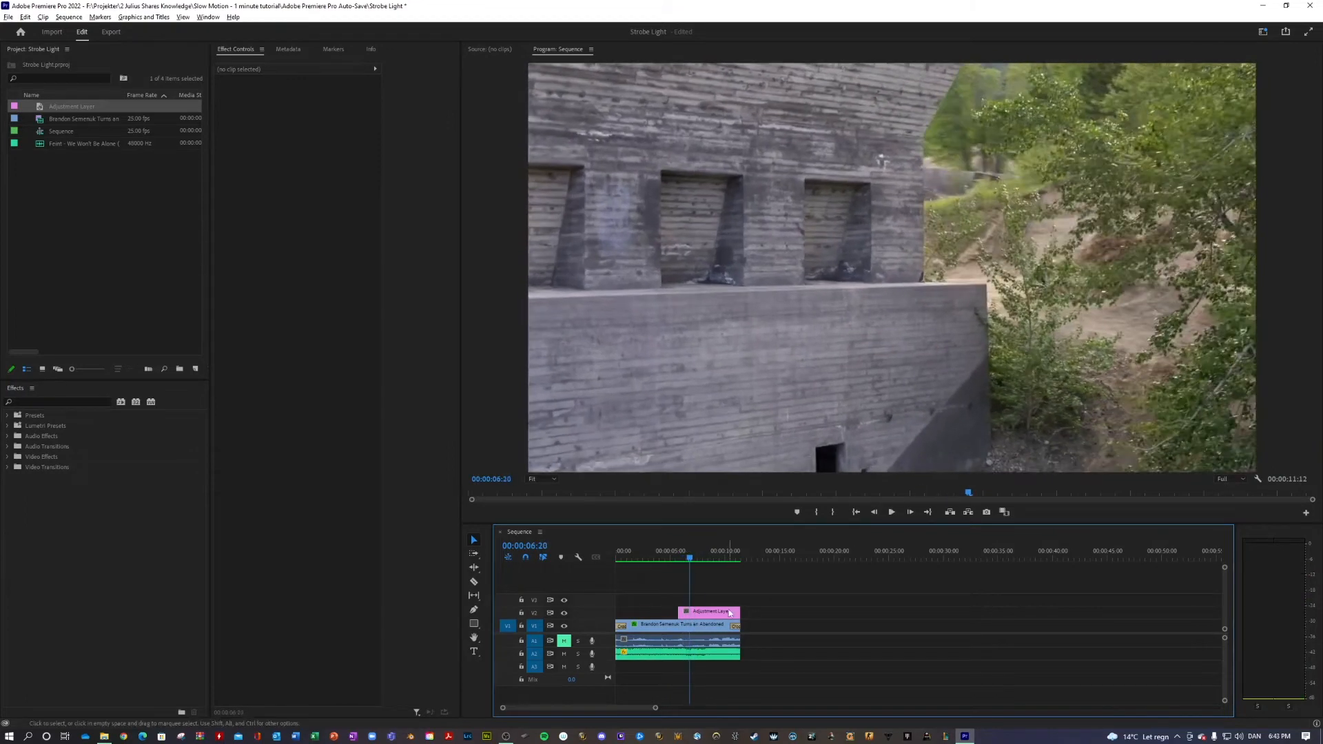
left_click_drag(735, 613, 687, 613)
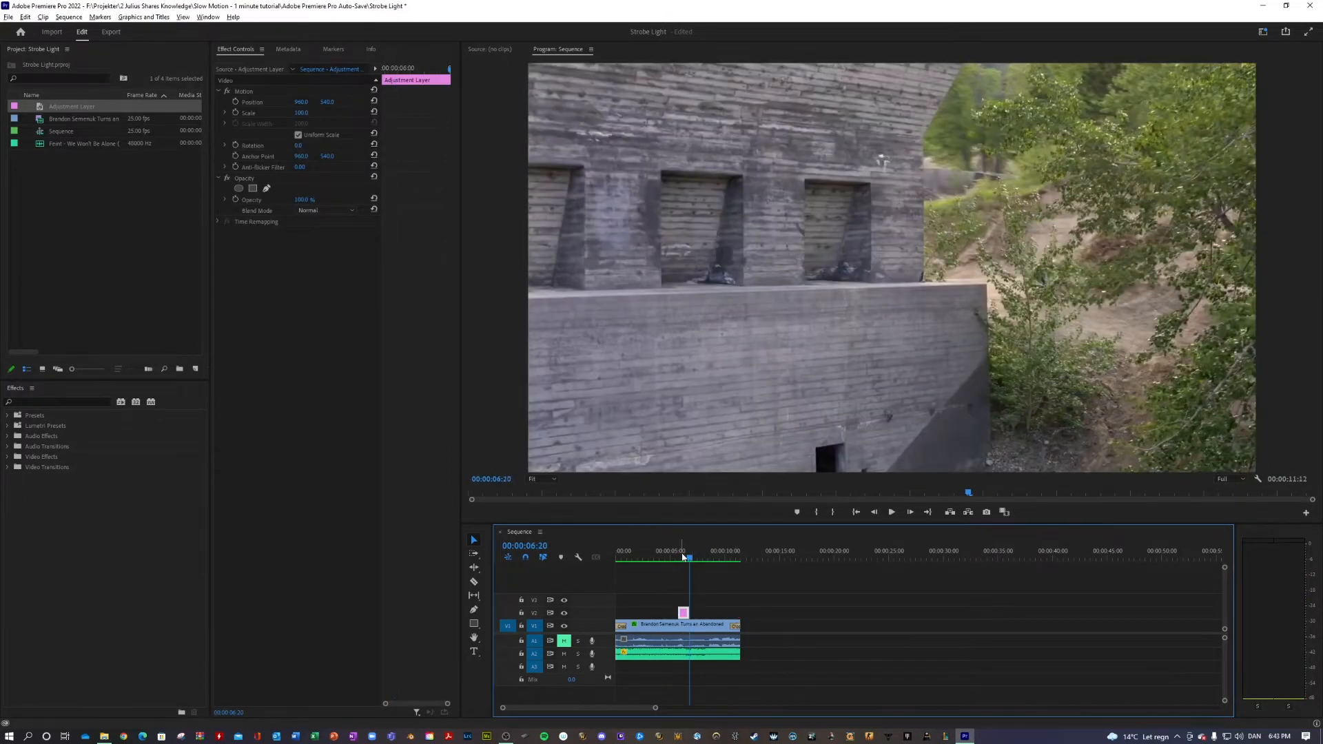
Extend the adjustment layer's beginning back to about 00:00:05:16 and play that section to check the timing
left_click(678, 558)
left_click_drag(678, 558, 670, 557)
left_click_drag(655, 707, 580, 707)
mouse_move(788, 555)
left_mouse_down()
mouse_move(813, 554)
mouse_move(781, 556)
mouse_move(800, 555)
left_mouse_up()
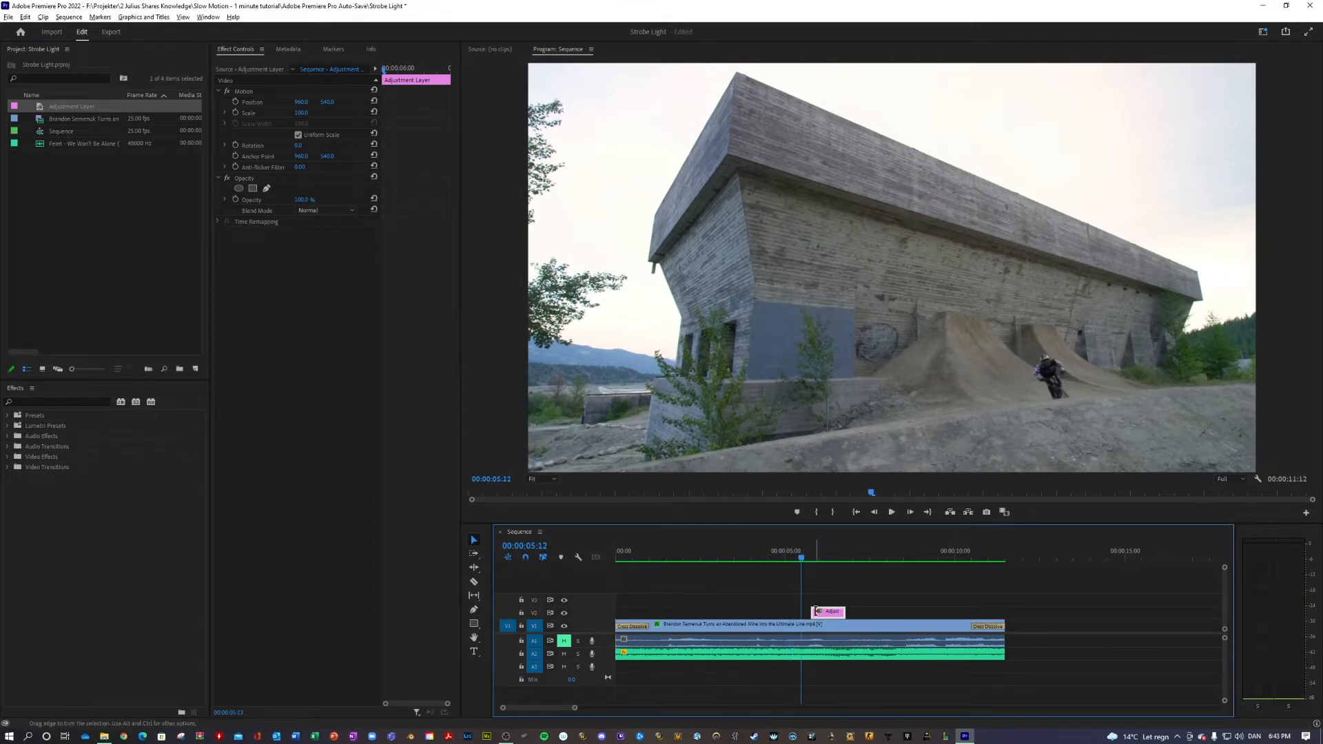
left_click_drag(815, 611, 806, 611)
key("space")
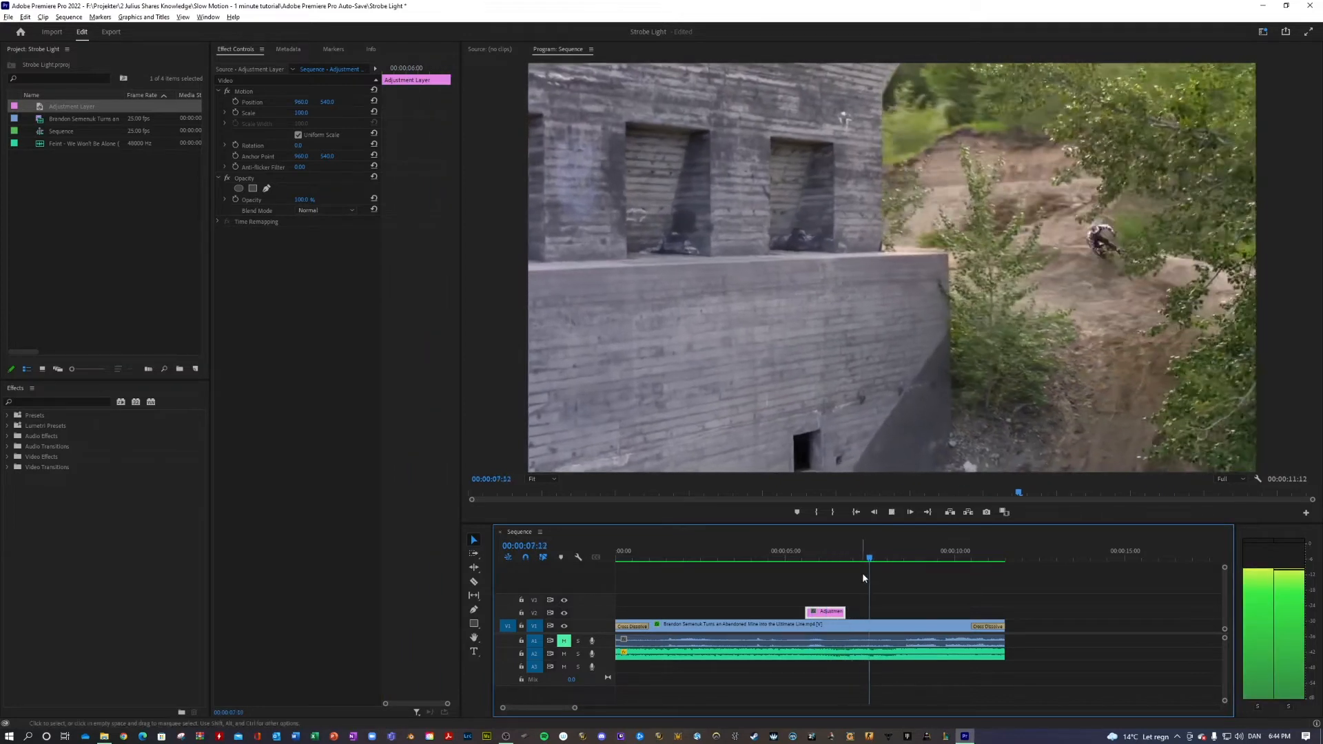
left_click_drag(868, 550, 809, 551)
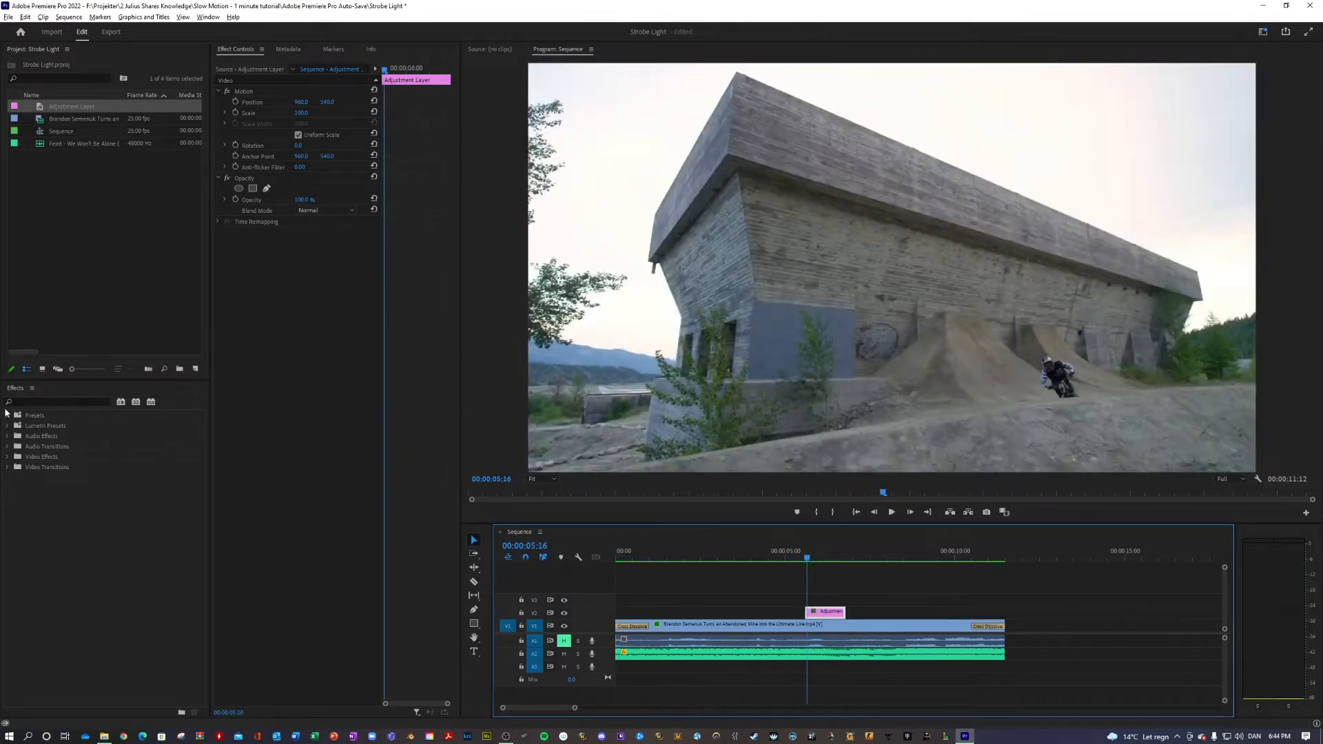
Apply the Strobe Light effect to the adjustment layer, clear the effect search, and preview the flash
left_click(48, 402)
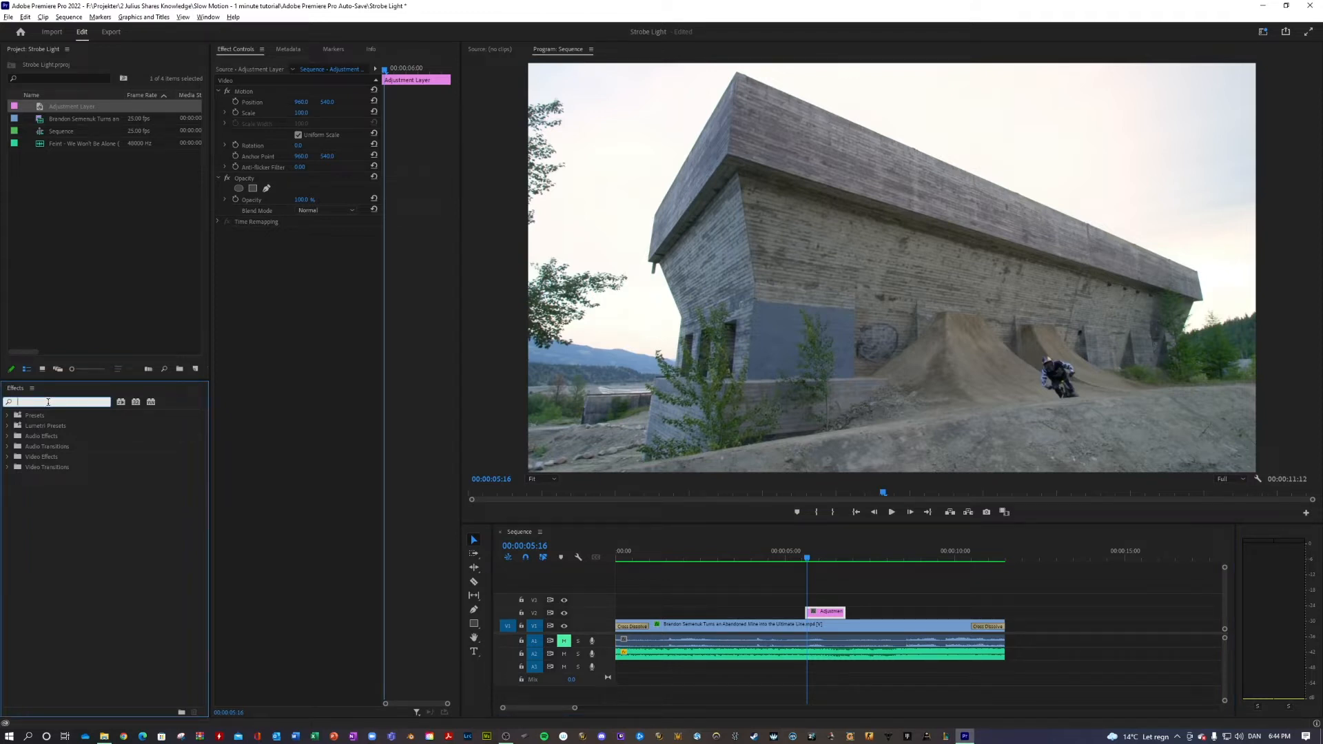
type("strobe")
left_click_drag(32, 481, 824, 613)
left_click(106, 401)
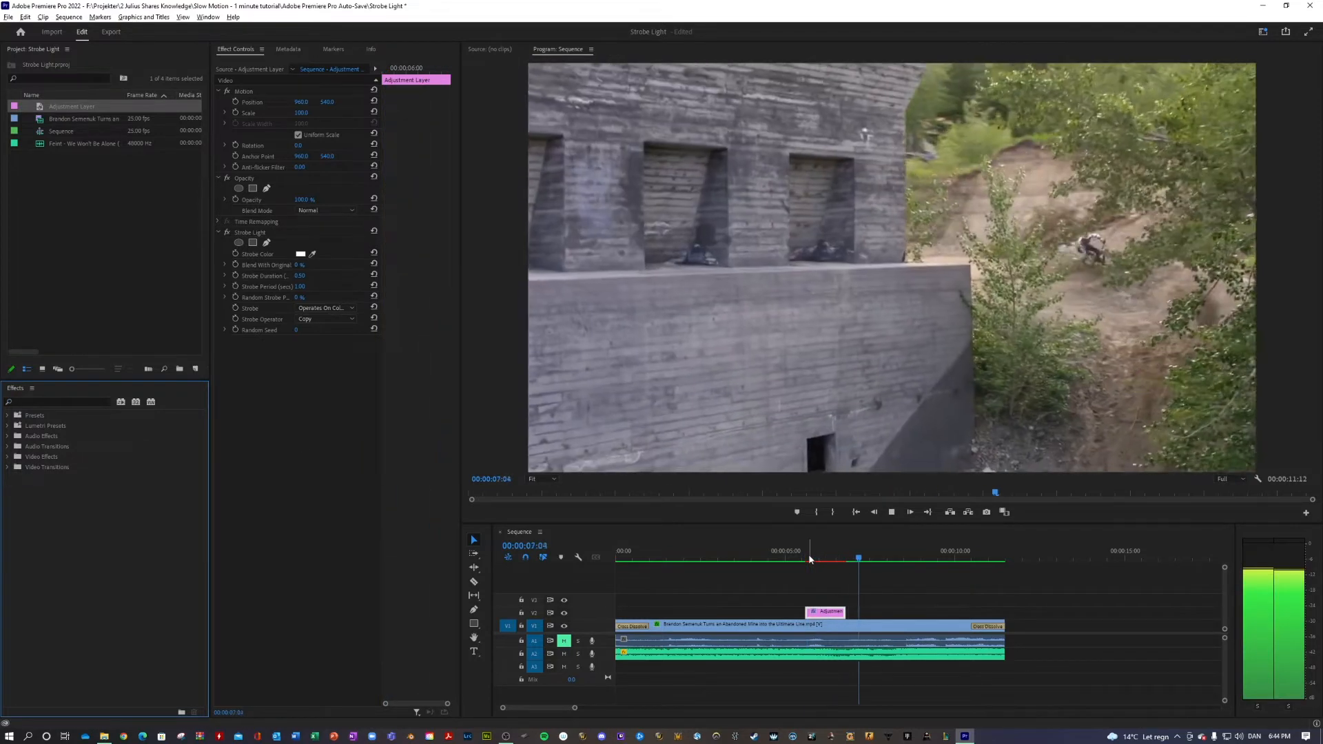
key("space")
left_click(815, 551)
Set the Strobe Light effect's Strobe Color to cyan (00F3FF)
left_click(309, 382)
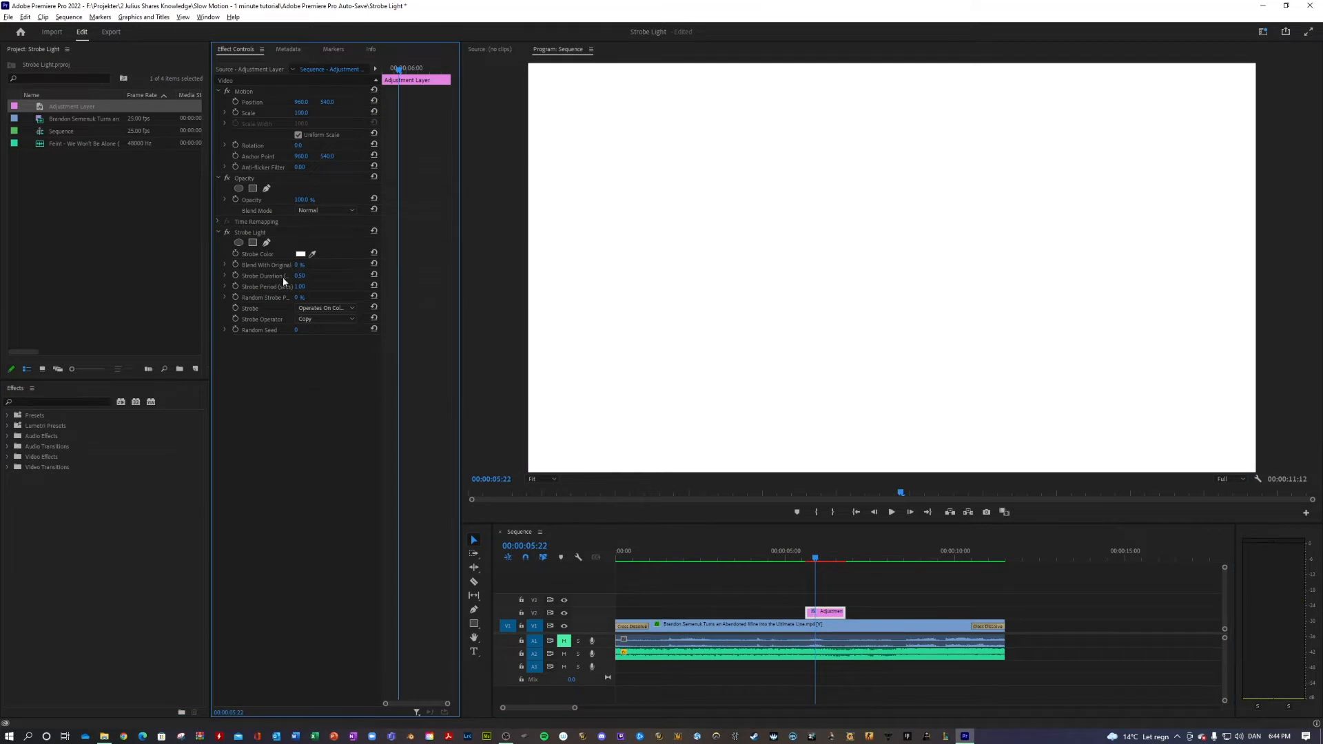
left_click(301, 254)
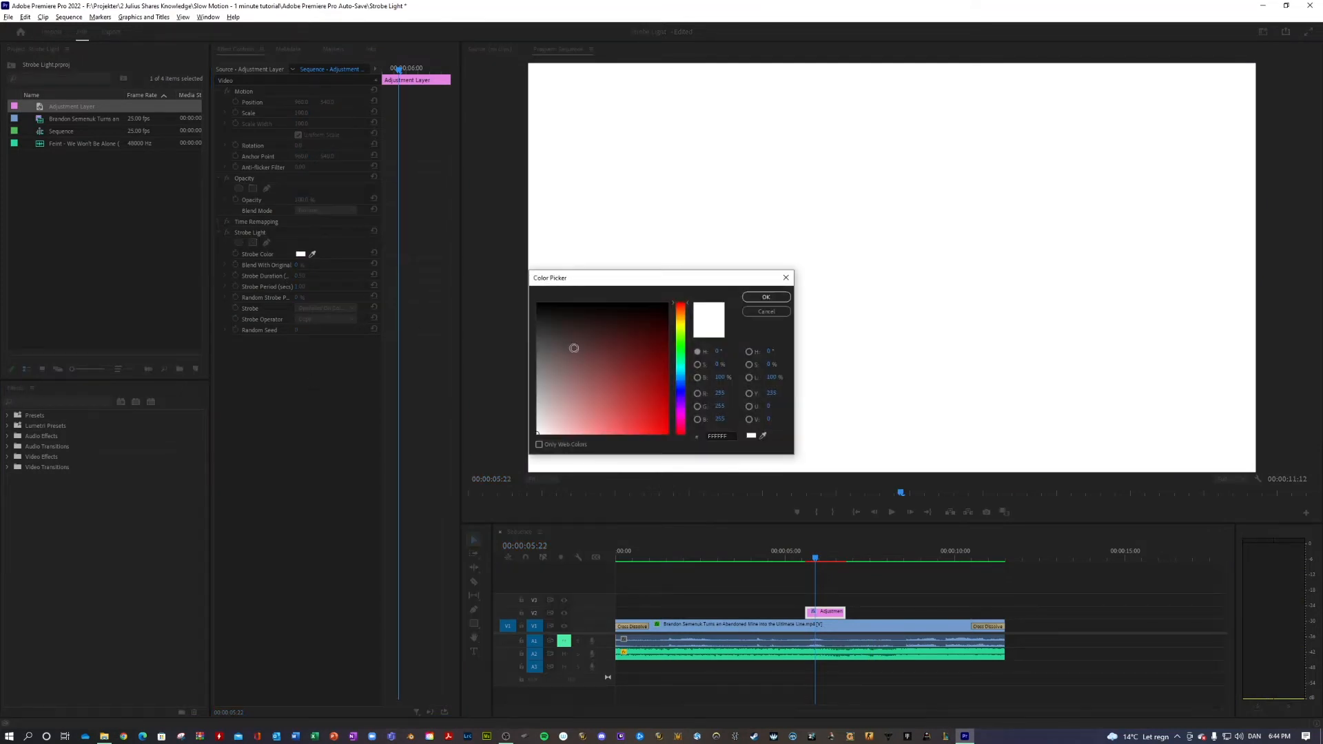
left_click(681, 370)
left_click_drag(627, 395, 671, 433)
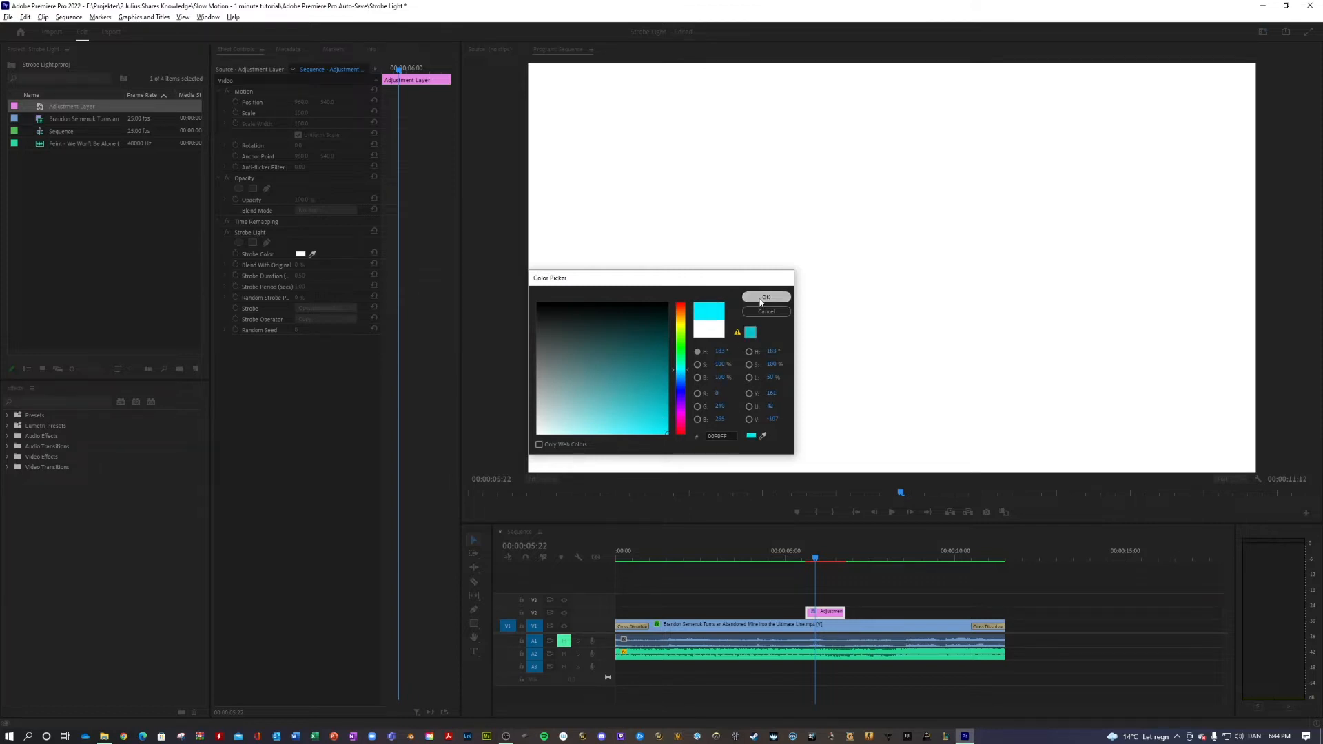
left_click(765, 297)
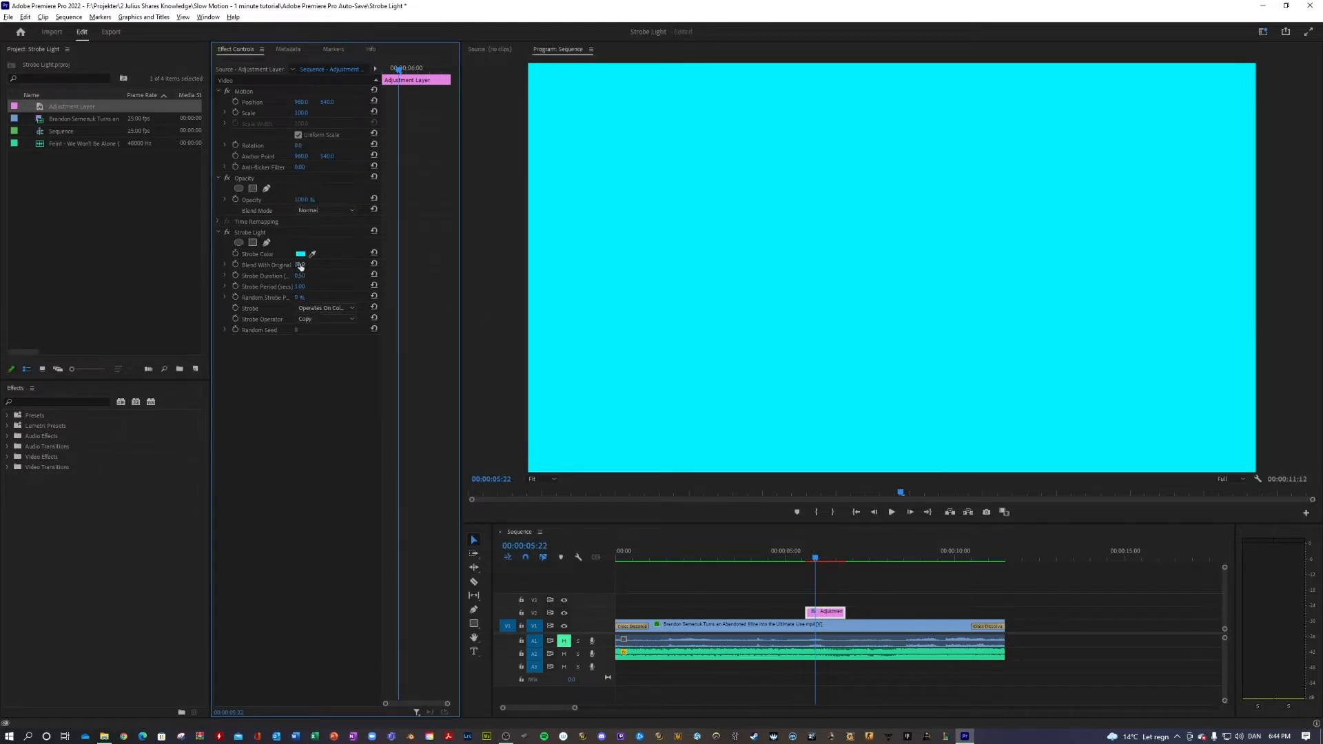
Try Blend With Original and the Makes Layer Transparent strobe option, and restore 0 % and Operates On Color Only
mouse_move(298, 266)
left_mouse_down()
mouse_move(365, 265)
mouse_move(307, 266)
left_mouse_up()
left_click(332, 308)
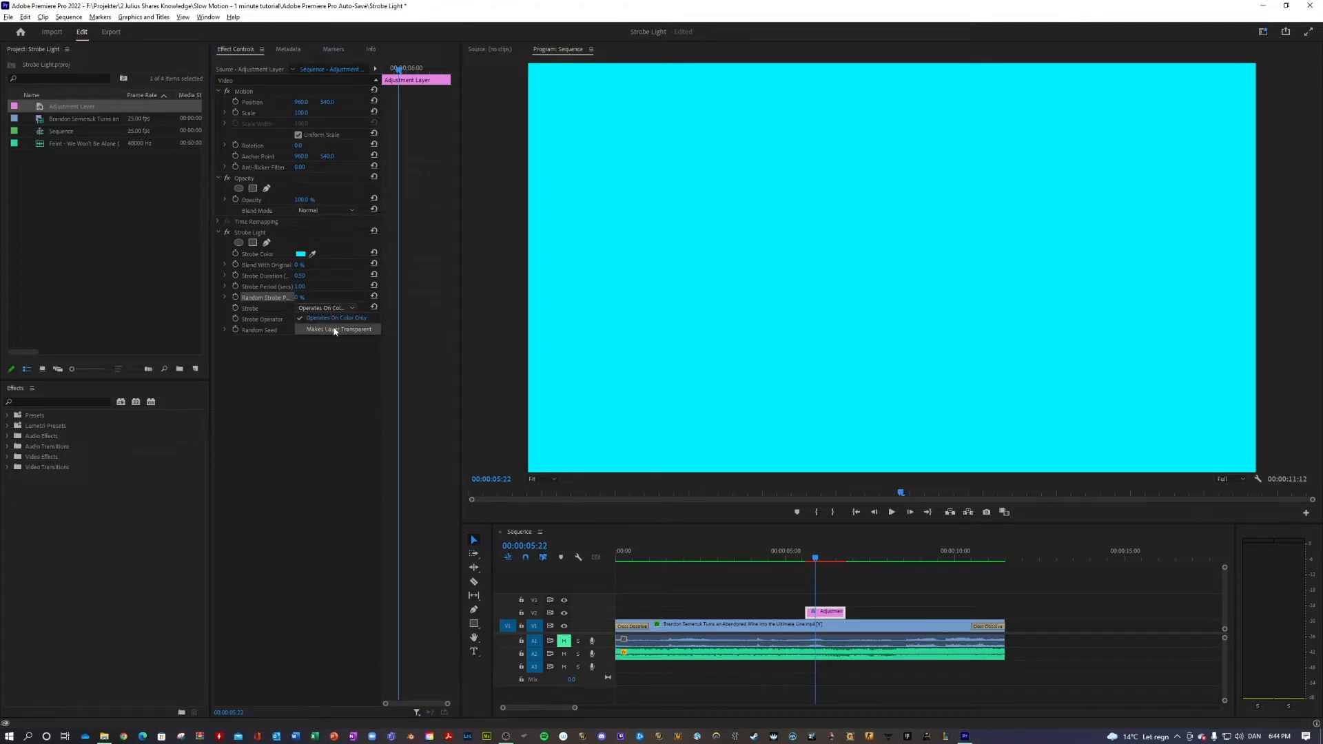
left_click(338, 328)
left_click(330, 307)
left_click(326, 318)
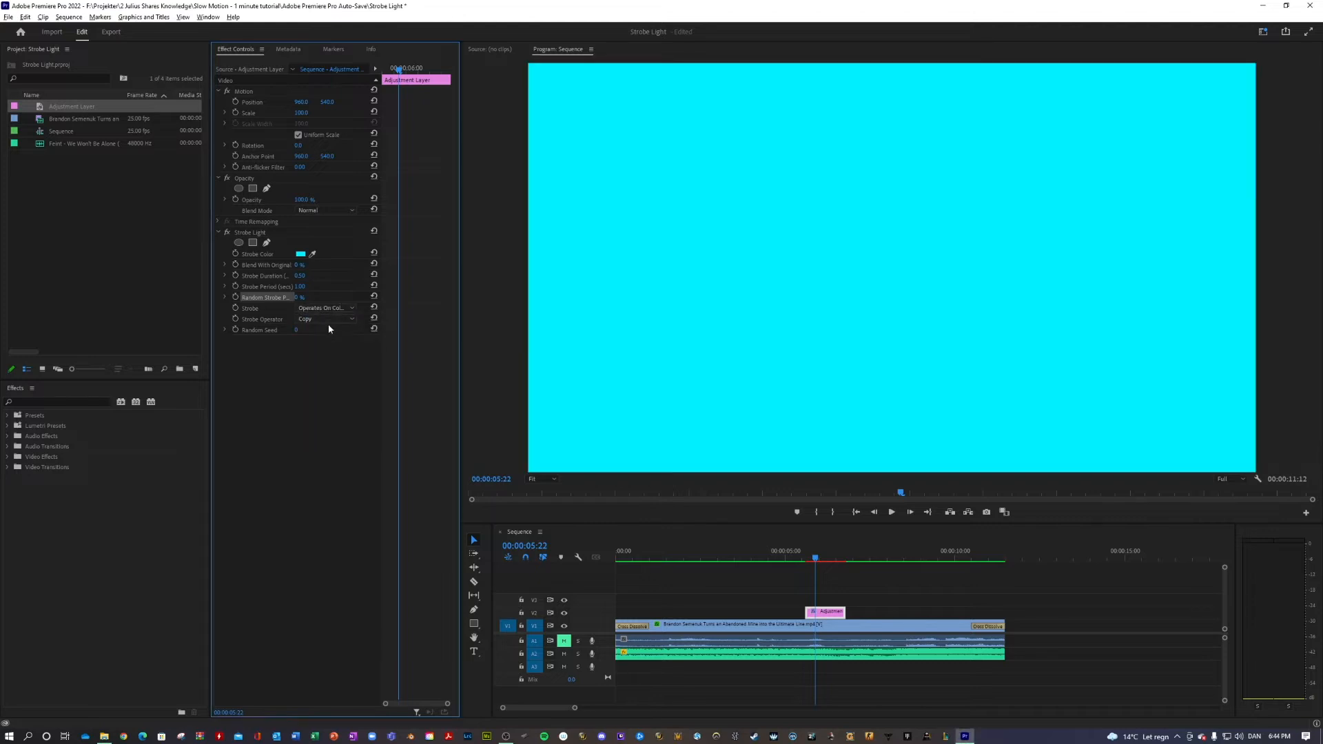
Try the Add strobe operator, settle on And, and check the tinted frames around 00:00:05:23
left_click(324, 320)
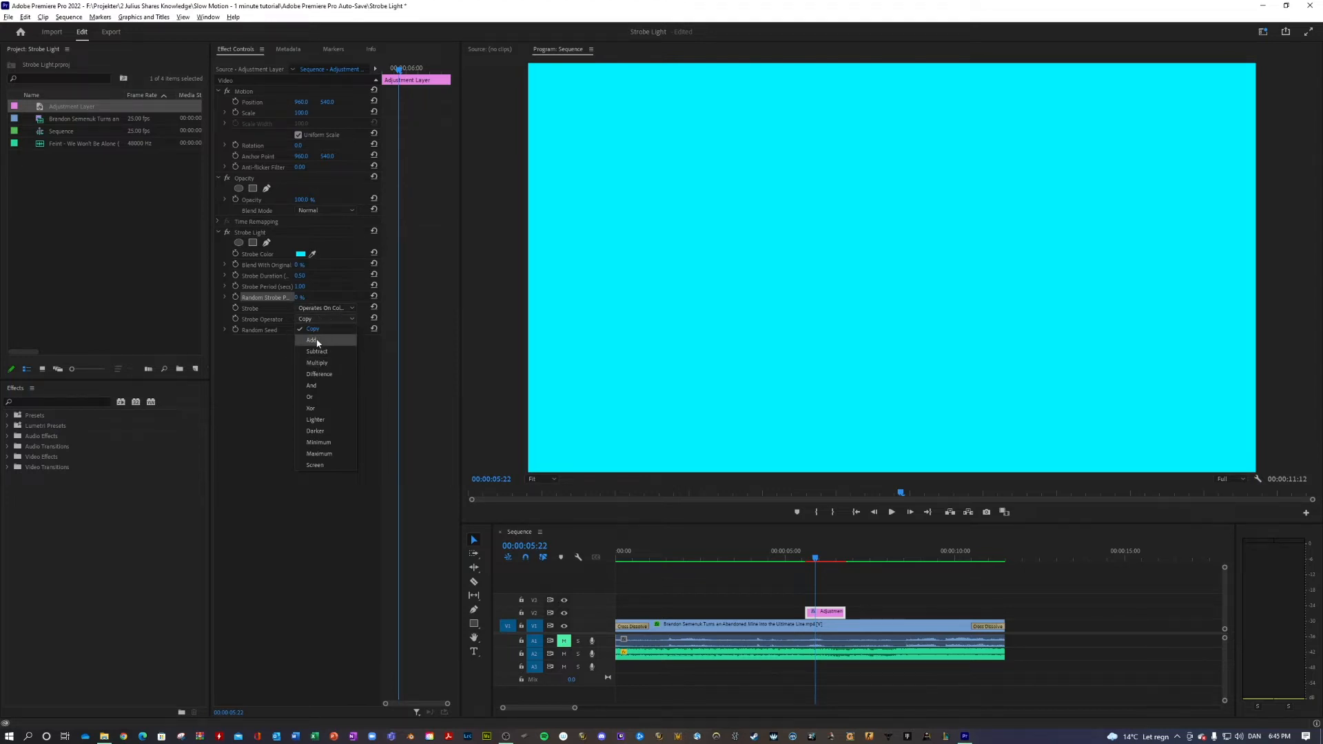
left_click(313, 340)
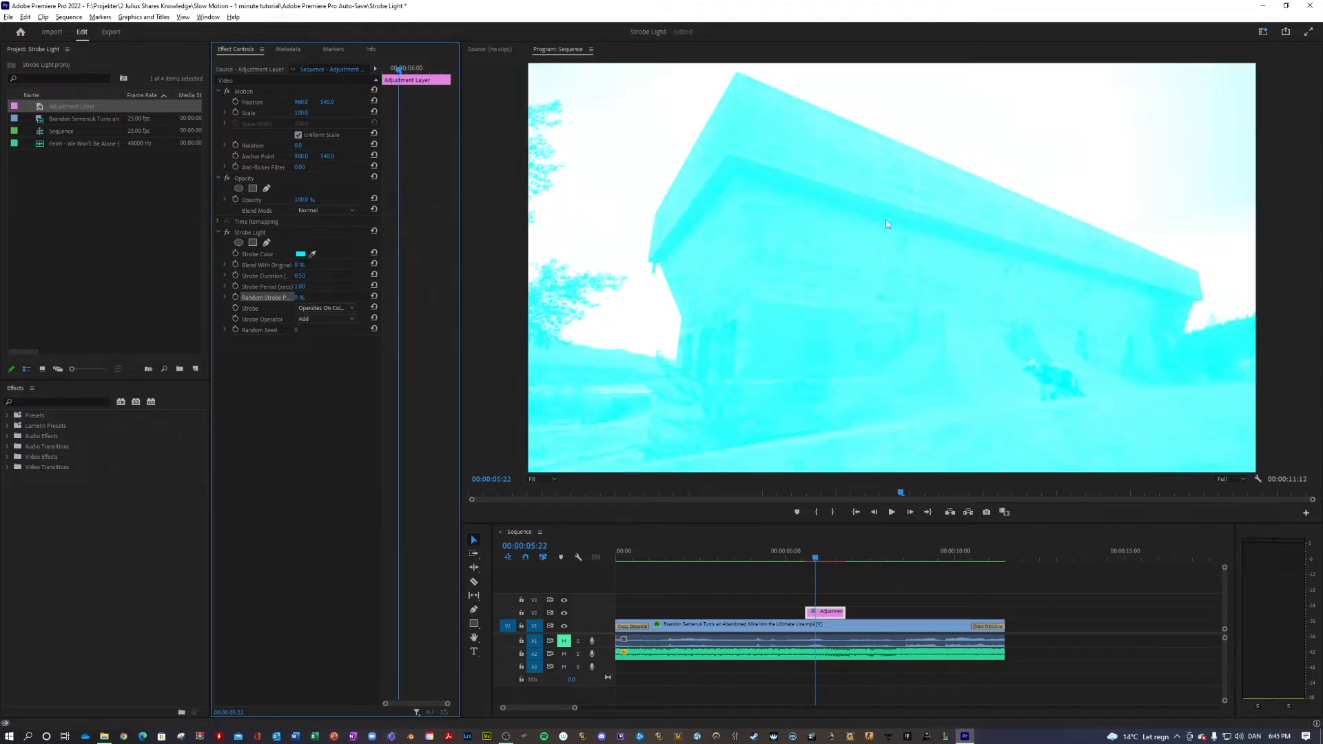
left_click(317, 317)
left_click(313, 385)
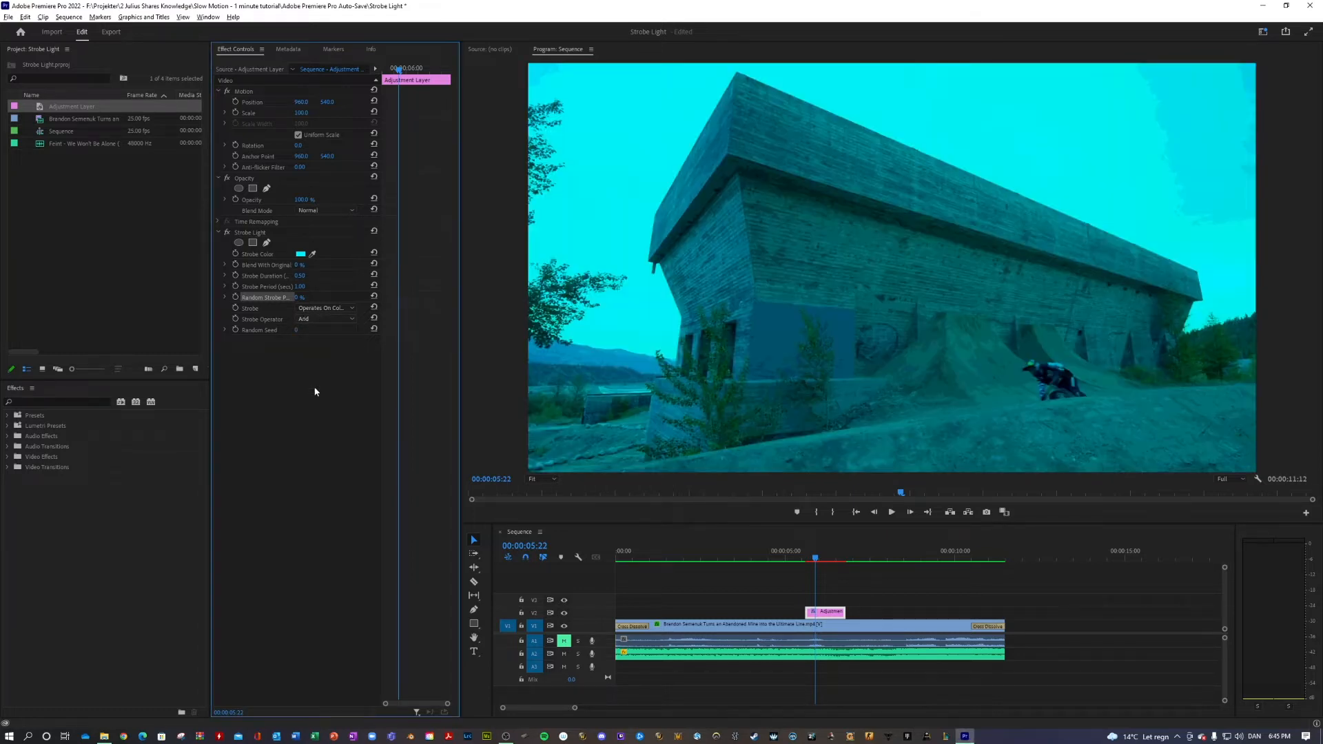
left_click(818, 558)
left_click_drag(816, 556, 815, 556)
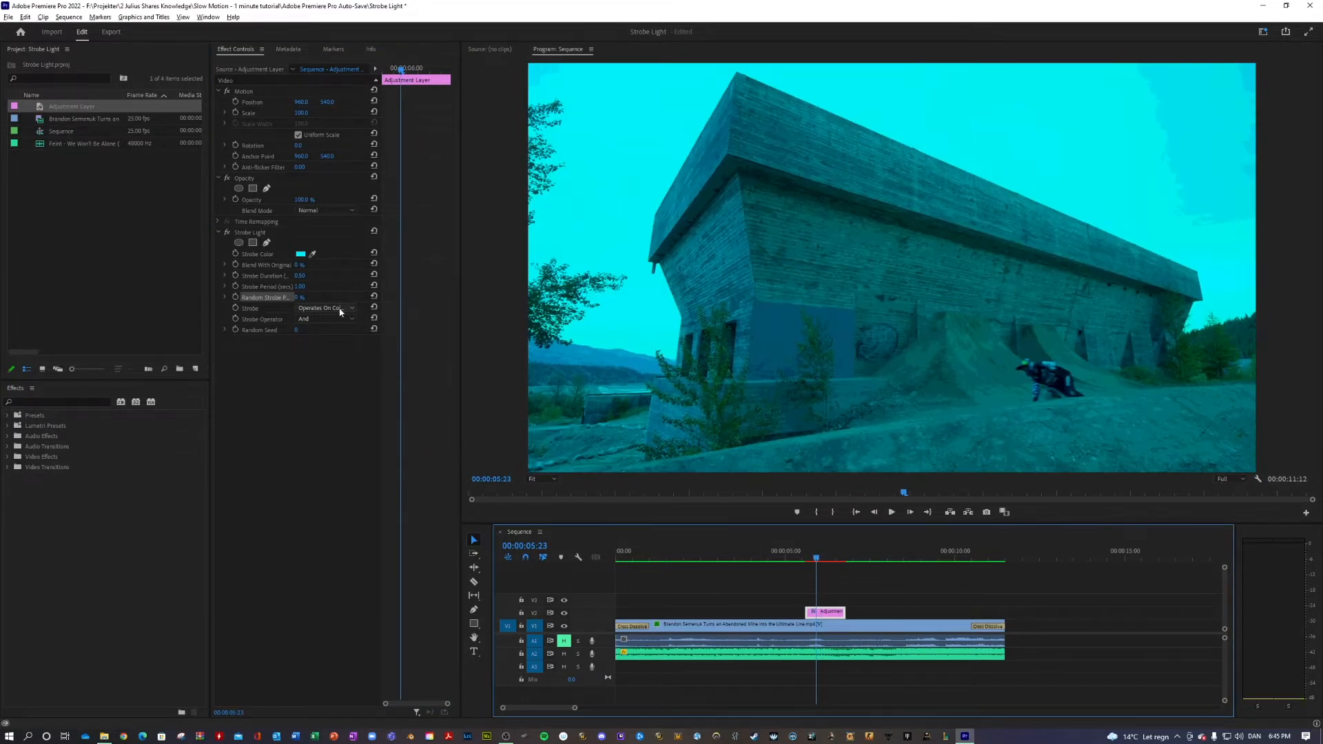
Try the Copy strobe operator on the Strobe Light effect and play back the solid colour flash
left_click(317, 319)
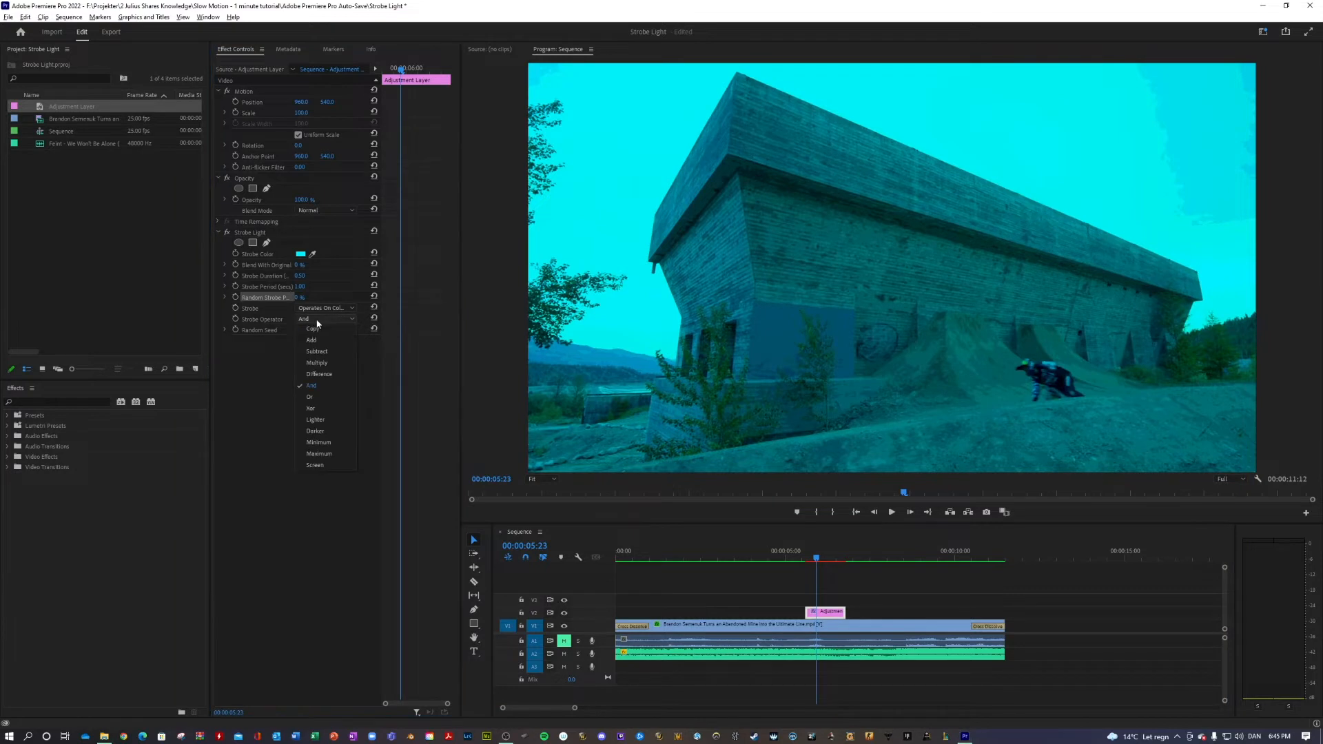
left_click(312, 329)
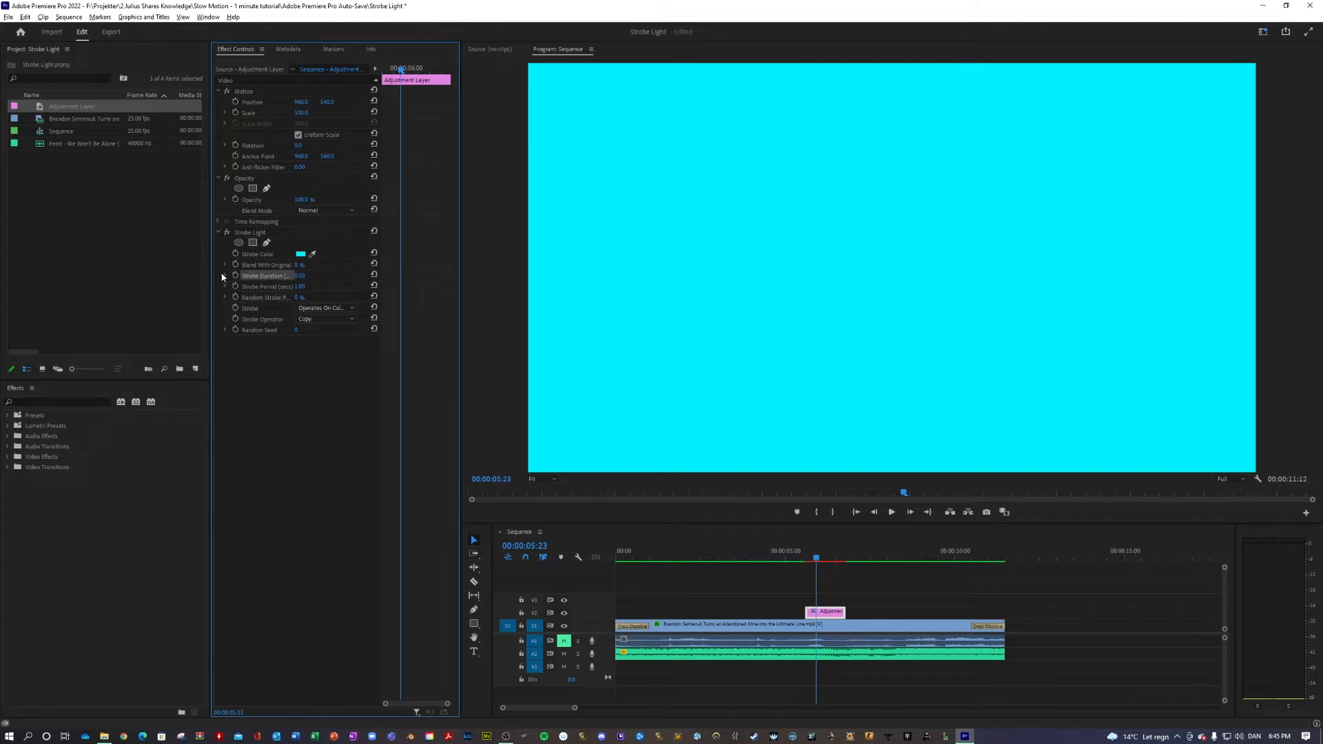
left_click(816, 560)
key("space")
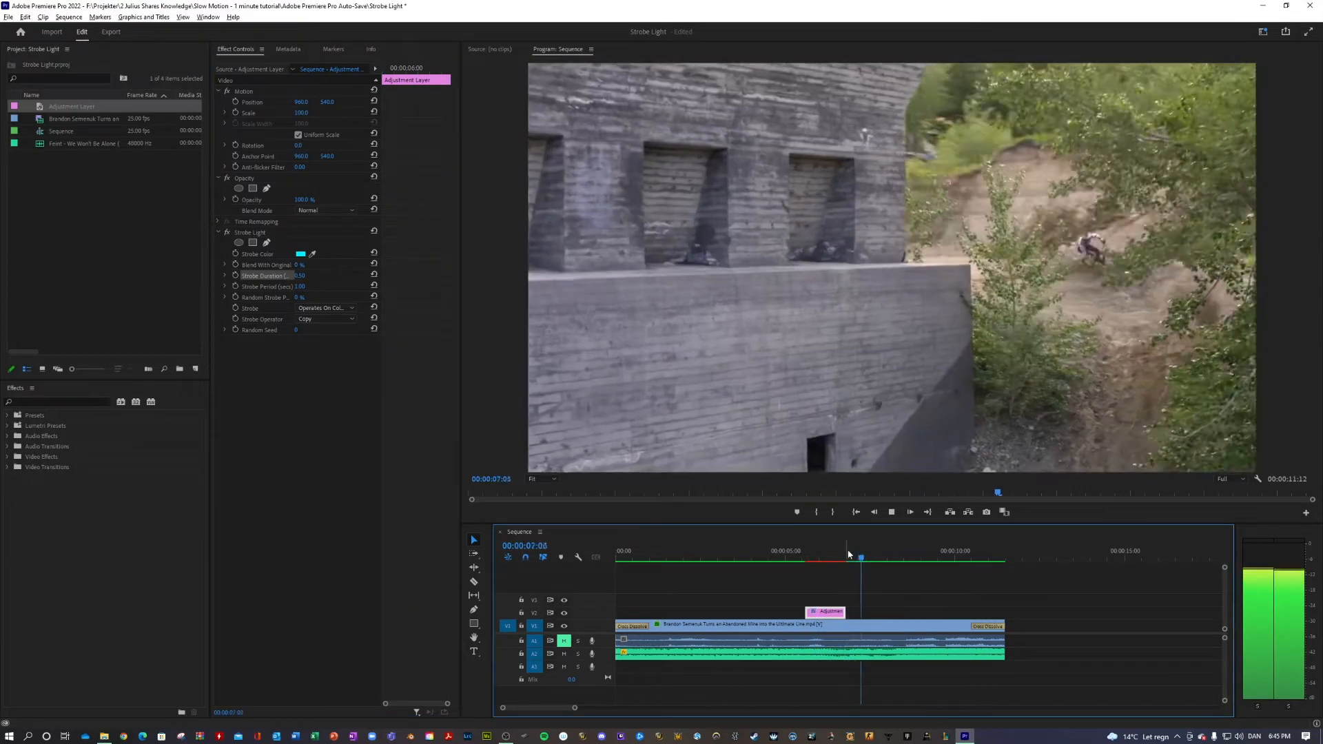
Try a Strobe Duration of 0, and settle on 0.1 seconds with the playhead at 00:00:05:19
left_click(812, 556)
left_click(301, 274)
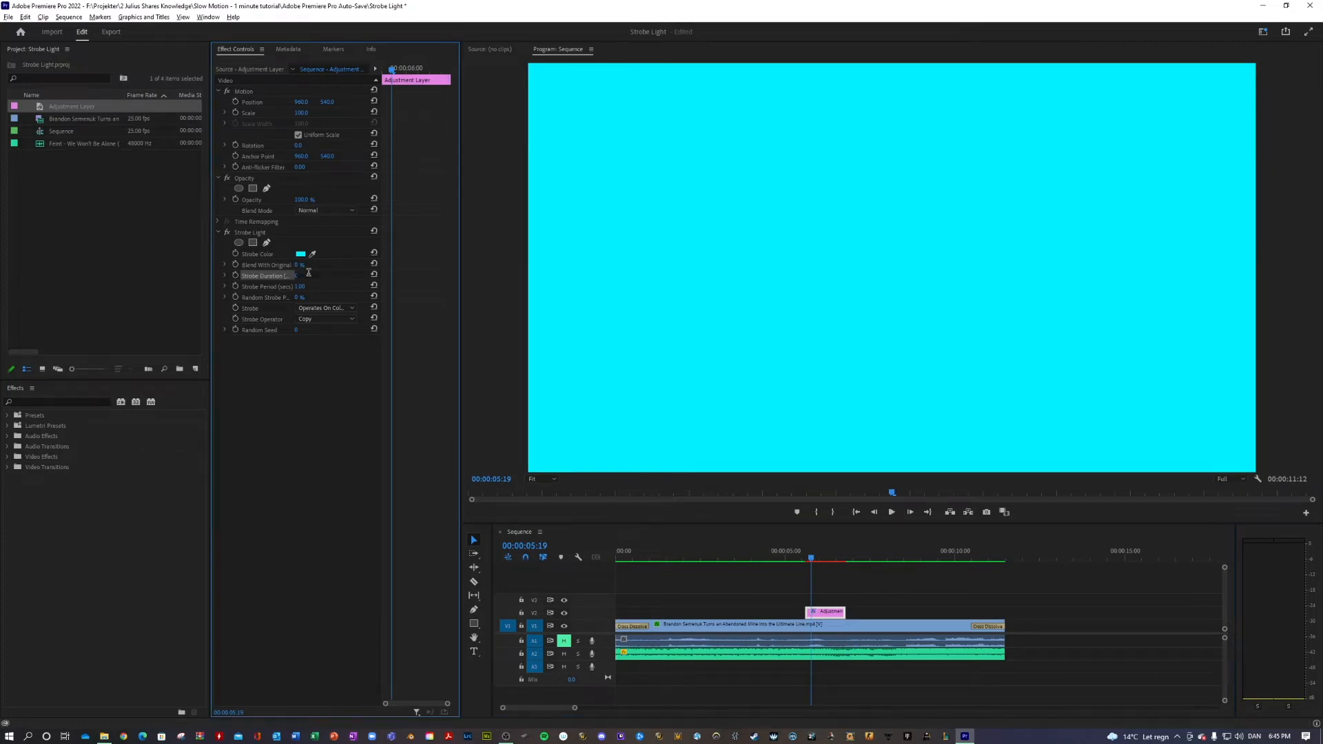
type("0")
key("Return")
left_click(315, 273)
type("0")
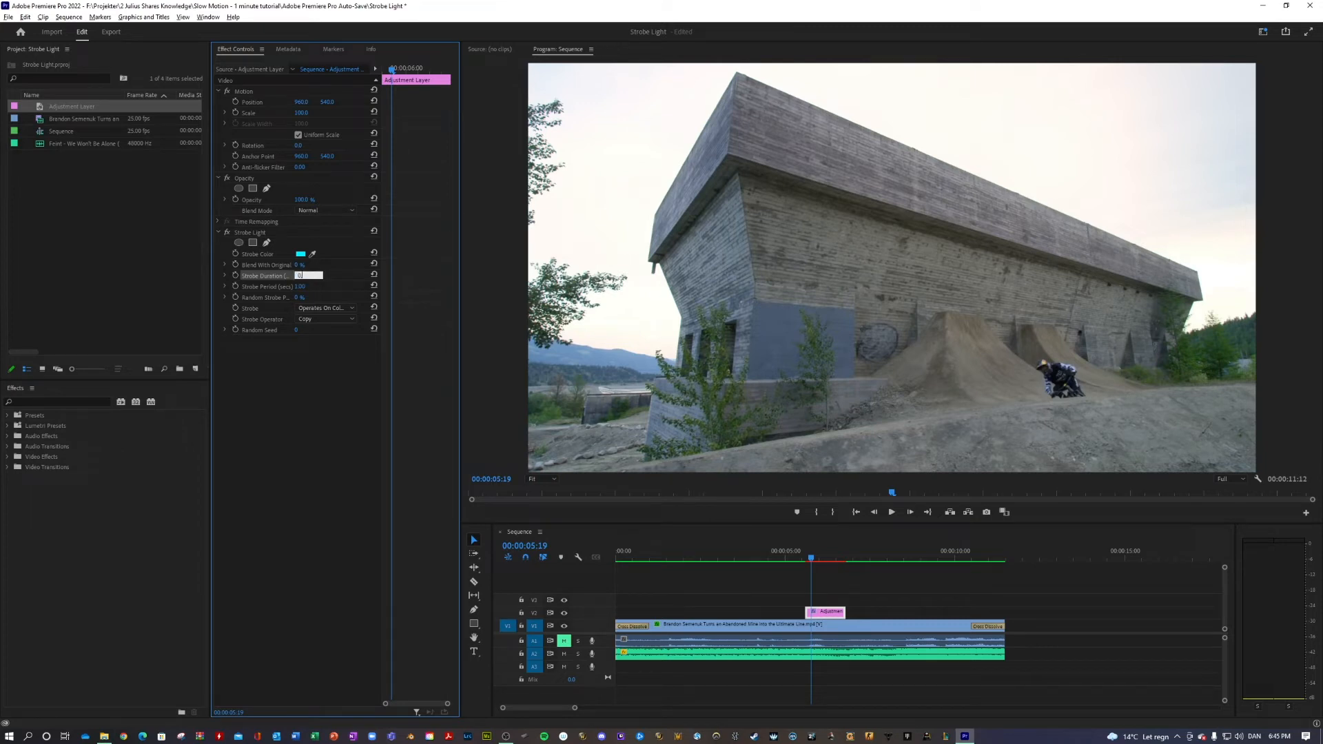
left_click(320, 284)
left_click(304, 275)
type("0.1")
key("Tab")
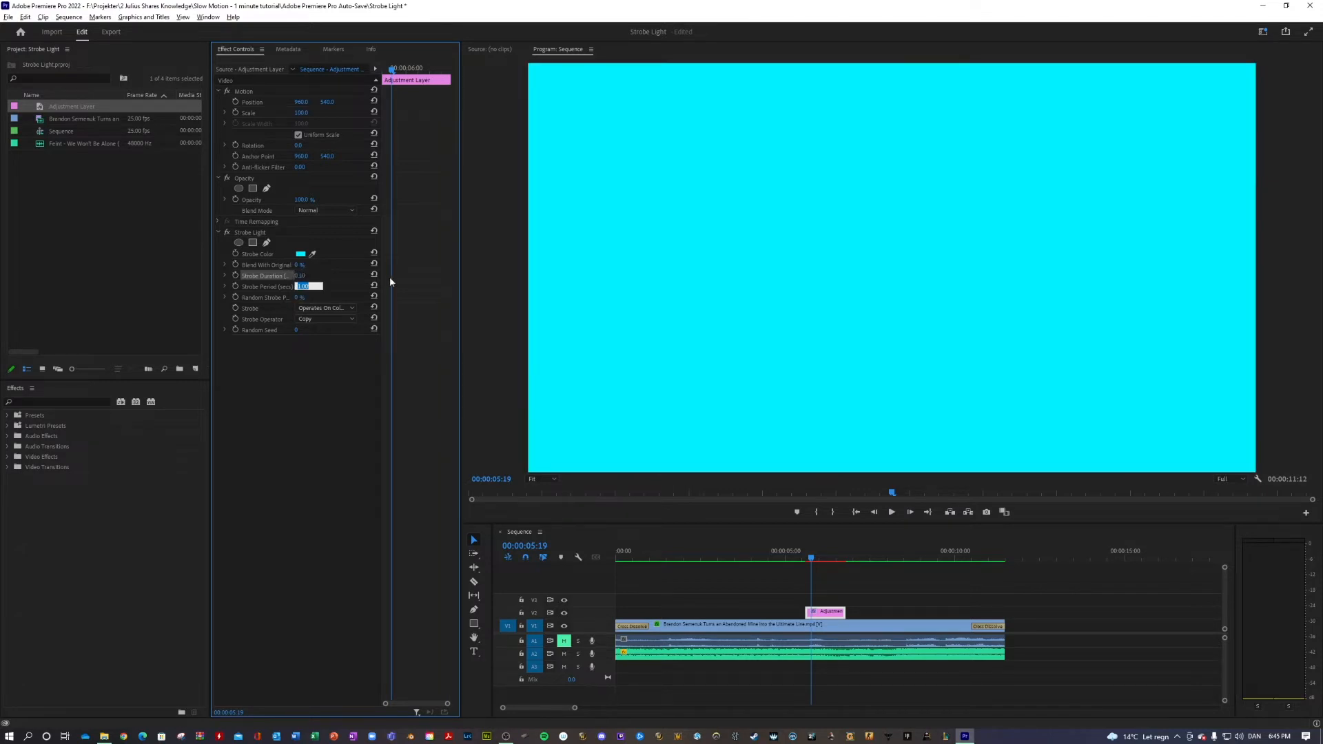
Set the Strobe Period to 0.2 seconds and scrub across the adjustment layer to check the flashing
type("0.2")
left_click(677, 576)
left_click(805, 558)
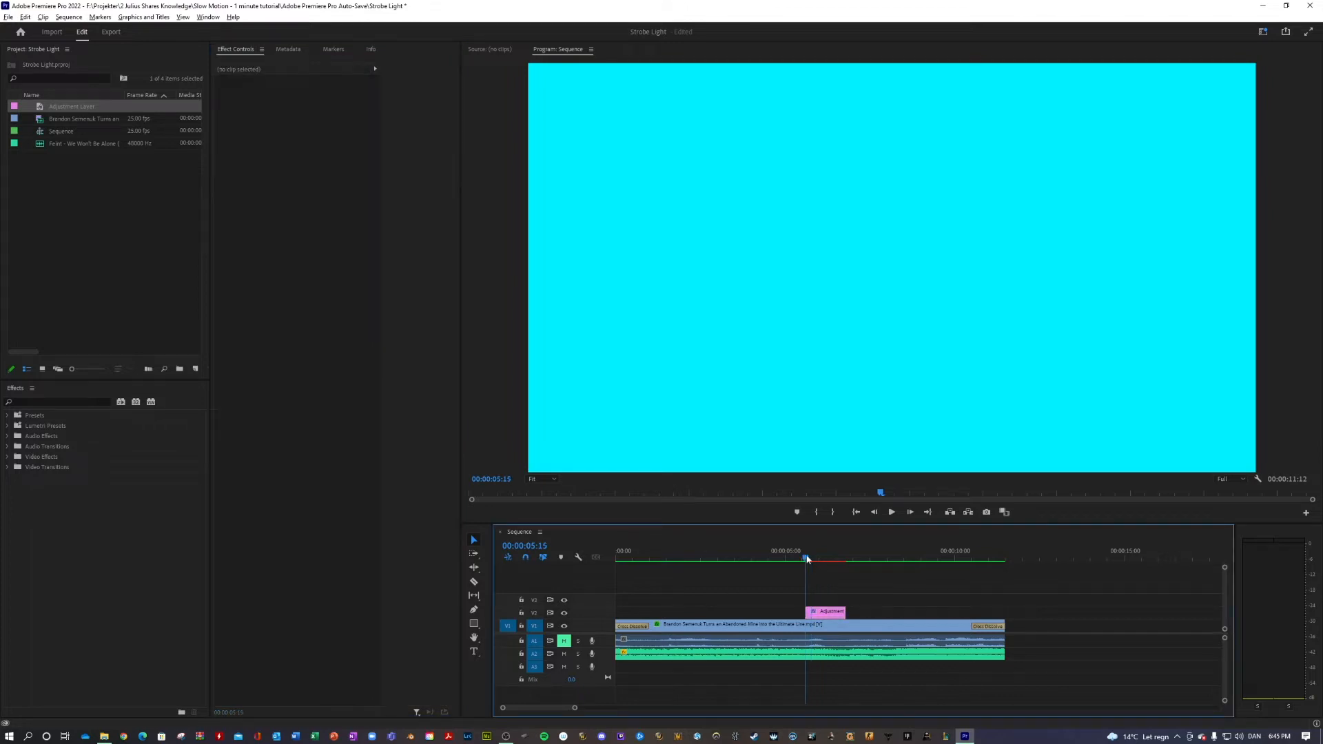
left_click_drag(806, 559, 848, 559)
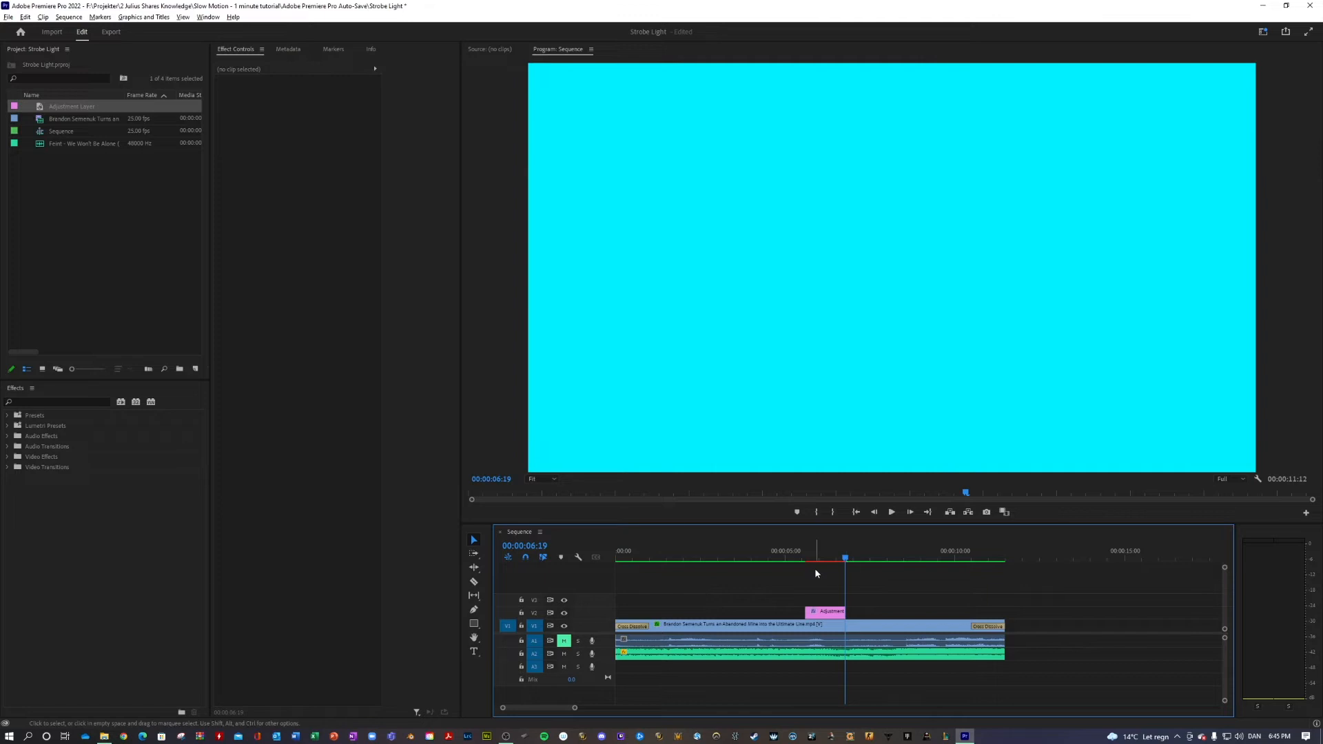
left_click(819, 559)
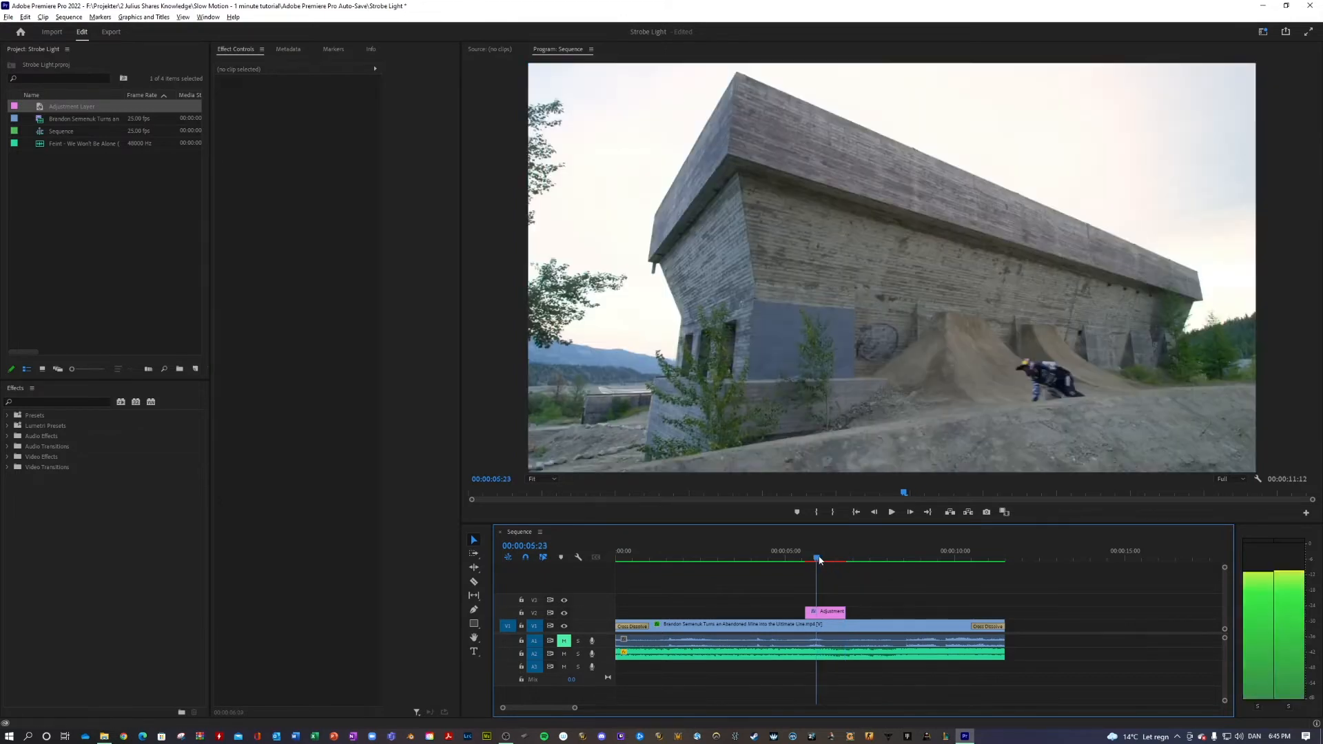
Try a Strobe Duration of 0.05 and a Strobe Period of 0.1 seconds, and play back the flashing
left_click(825, 611)
left_click(300, 275)
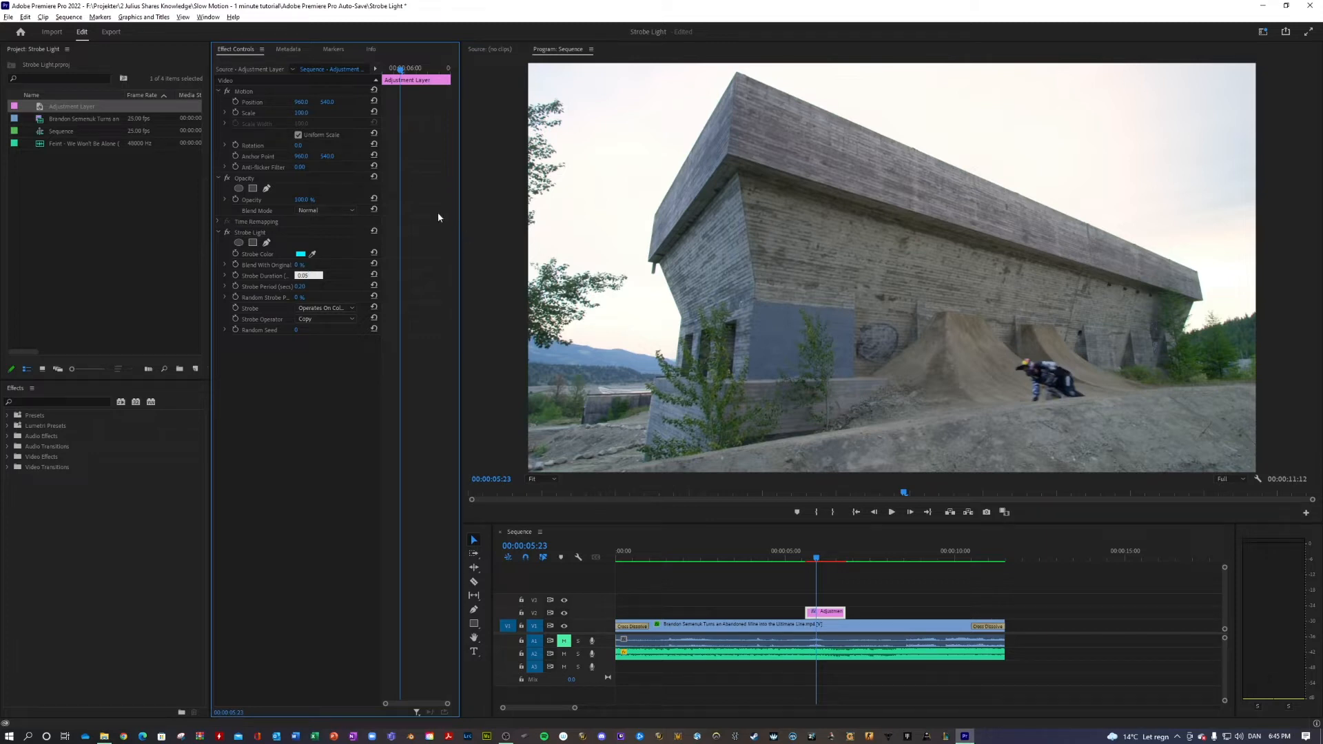
left_click(301, 286)
left_click(853, 607)
left_click_drag(816, 558, 806, 560)
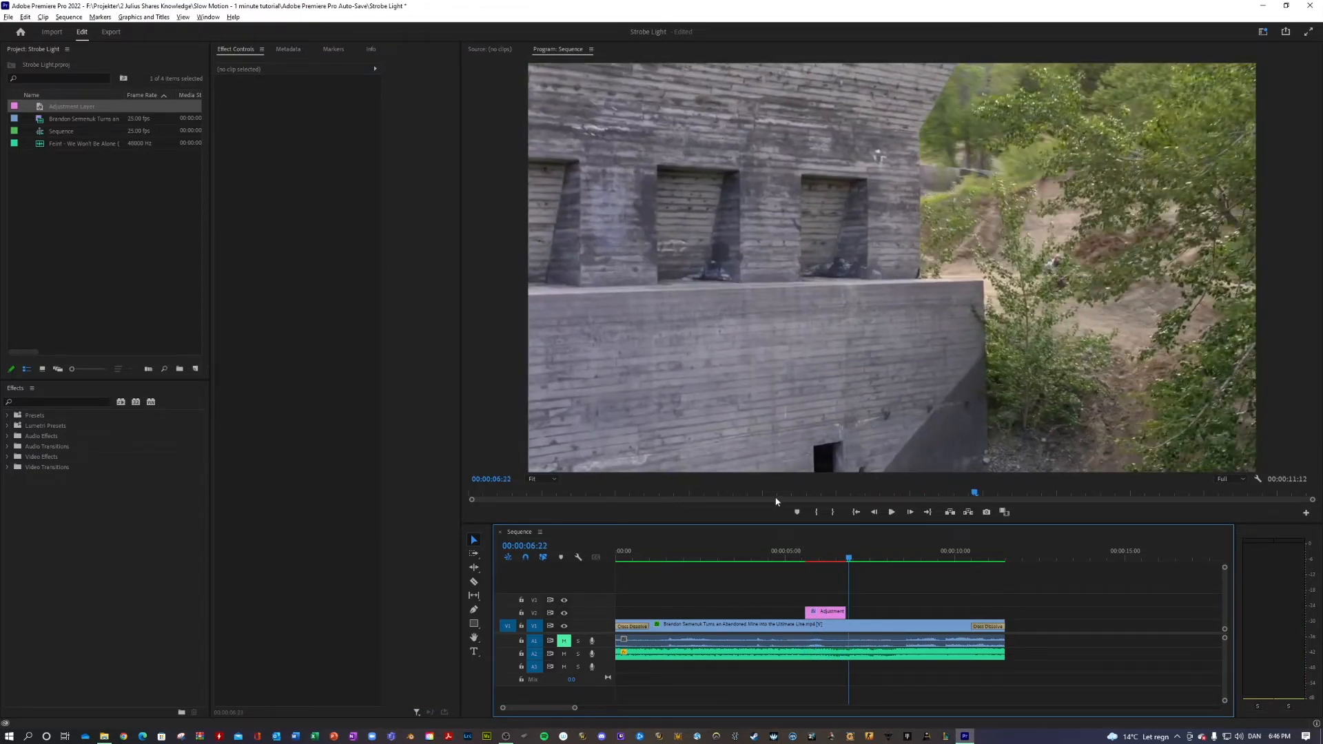
key("space")
Set the adjustment layer's Strobe Duration to 0.04 and its Strobe Period to 0.08 seconds
left_click(817, 610)
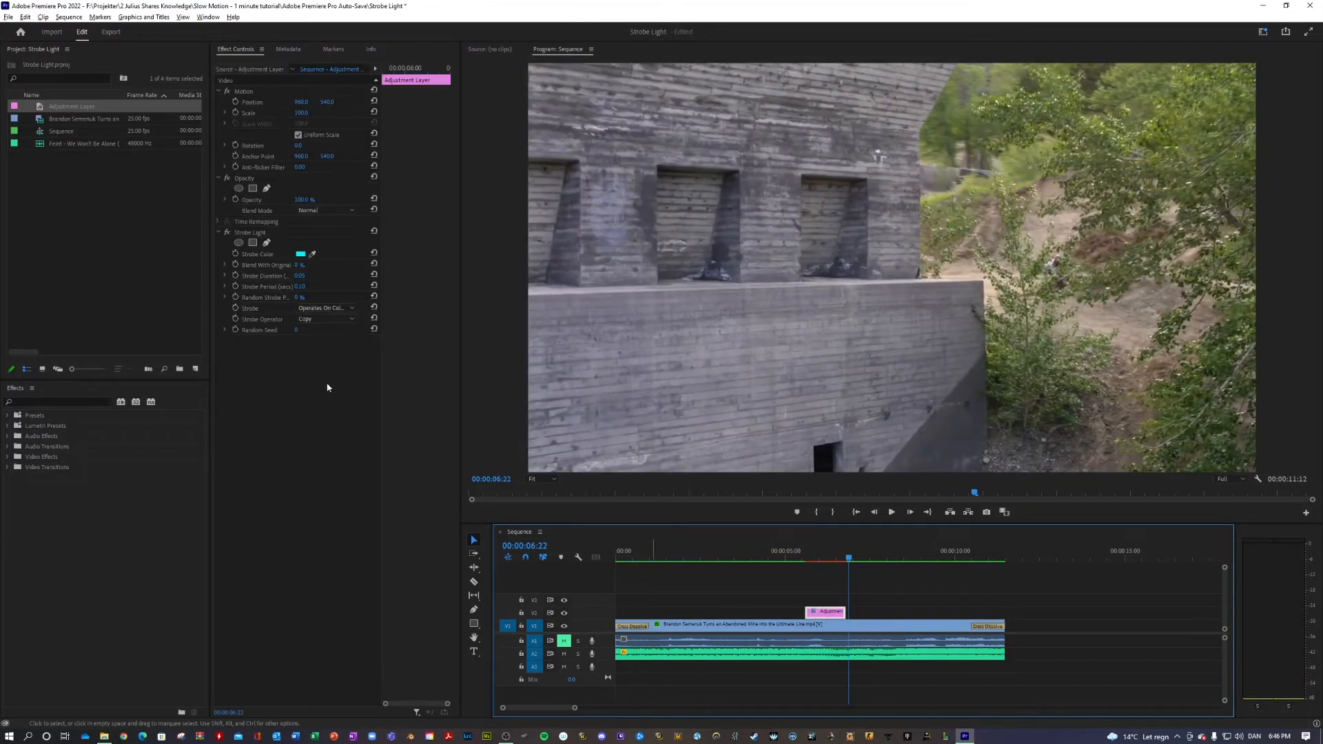
left_click(301, 276)
type("0.04")
left_click(309, 285)
type("0.0")
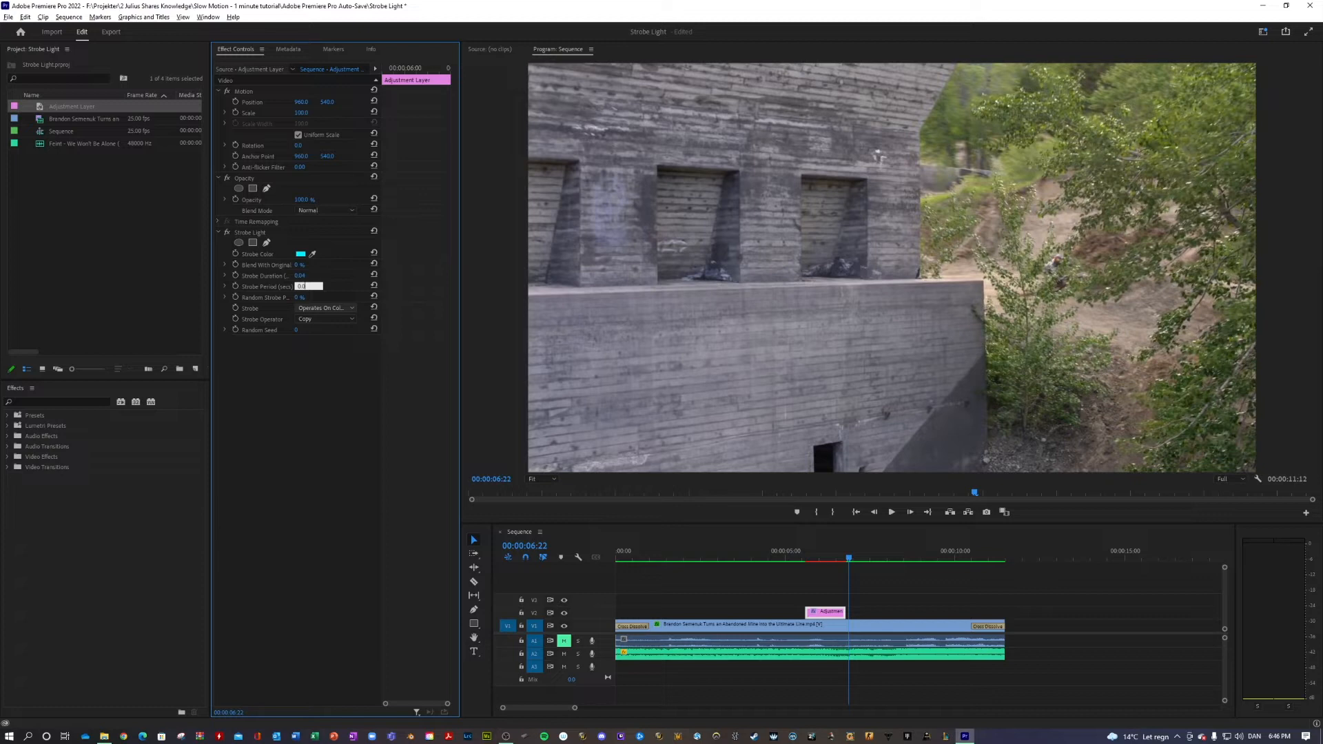
left_click(749, 574)
Scrub and play through the adjustment layer several times to examine the faster strobe against the music
left_click_drag(836, 555, 801, 555)
key("space")
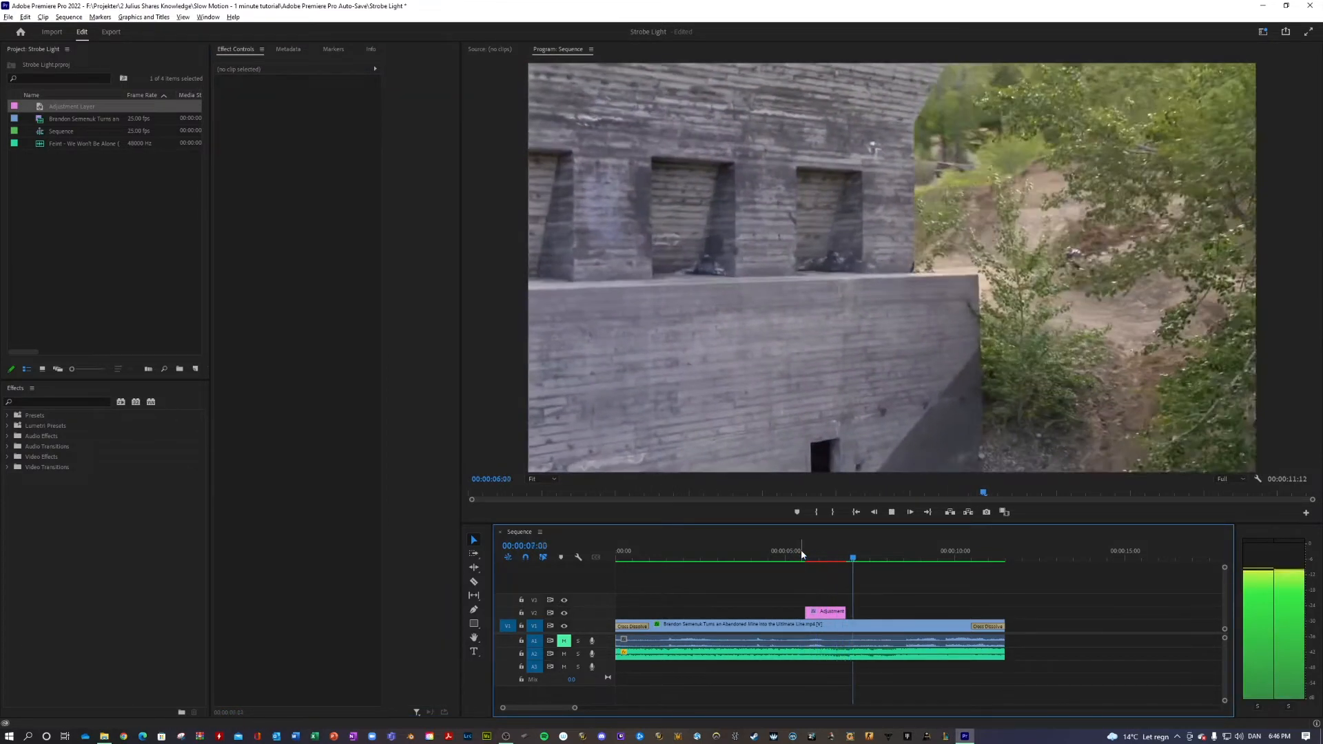
mouse_move(803, 553)
left_mouse_down()
mouse_move(791, 558)
mouse_move(813, 557)
left_mouse_up()
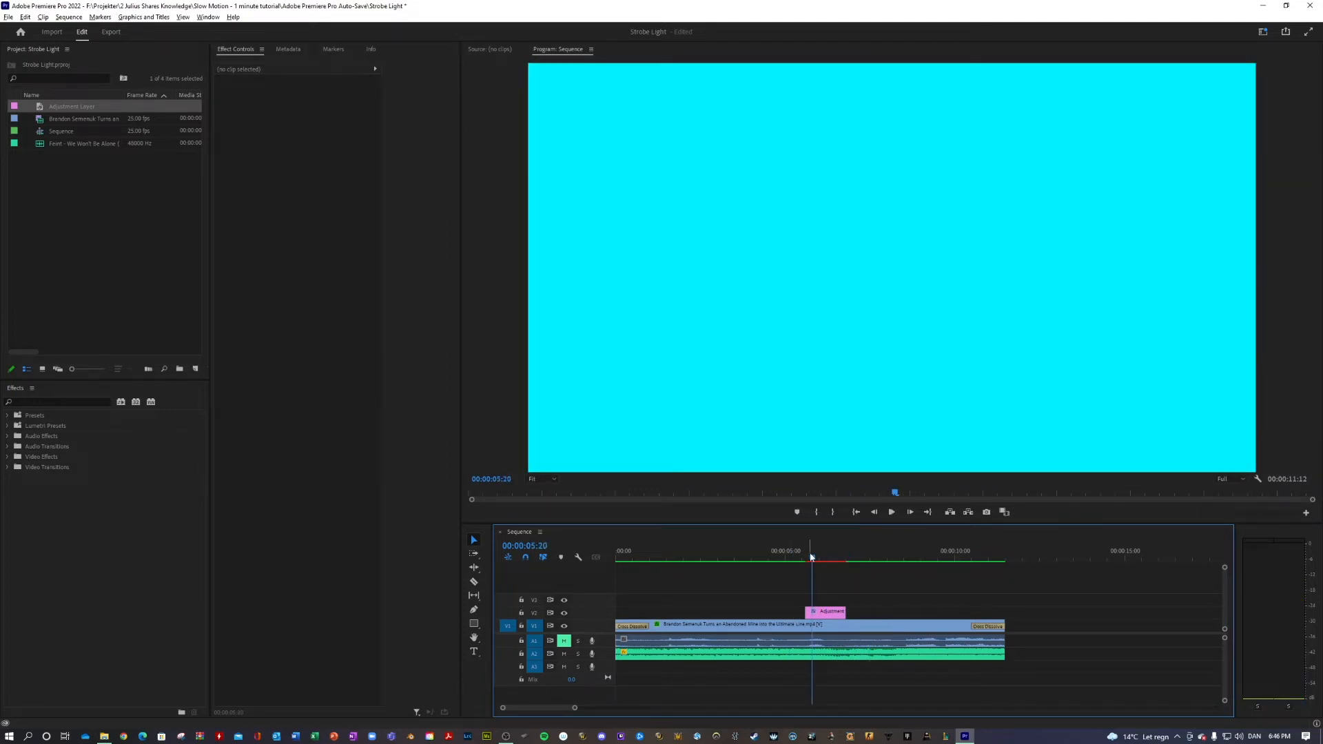
left_click_drag(810, 557, 801, 560)
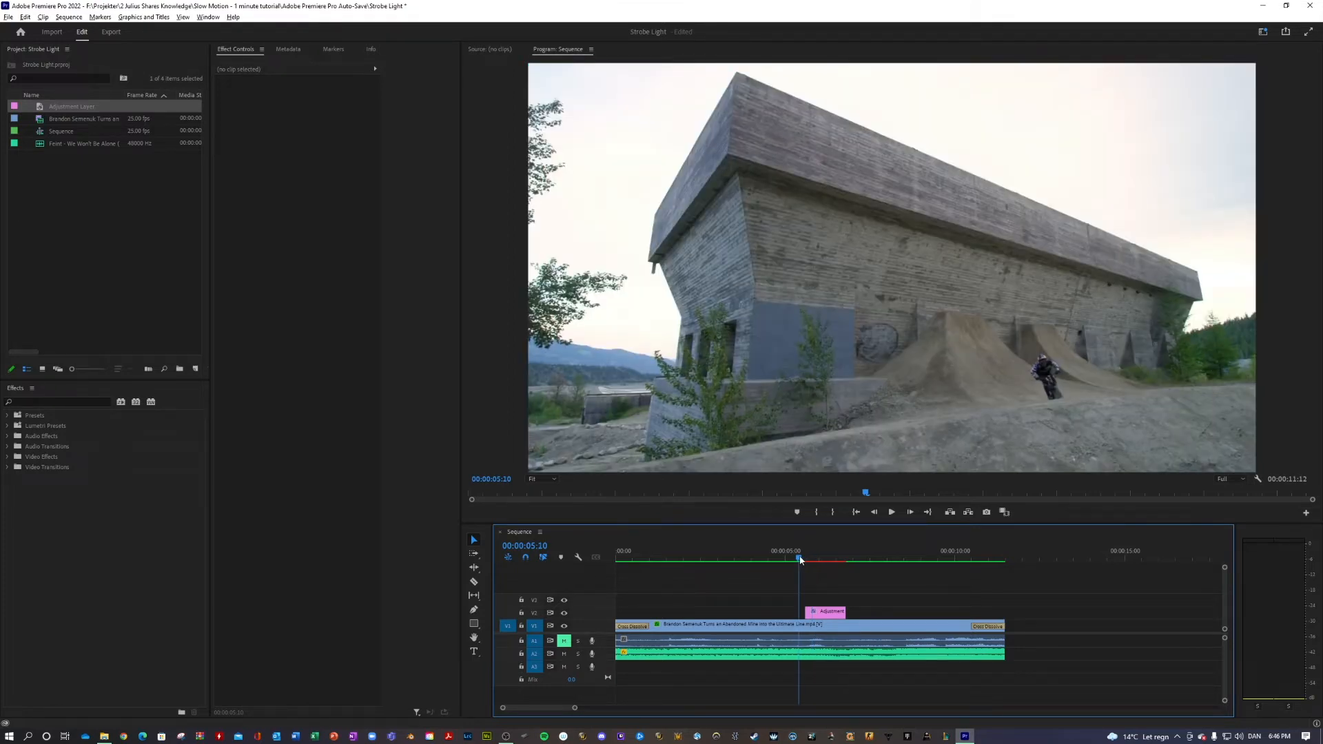
key("space")
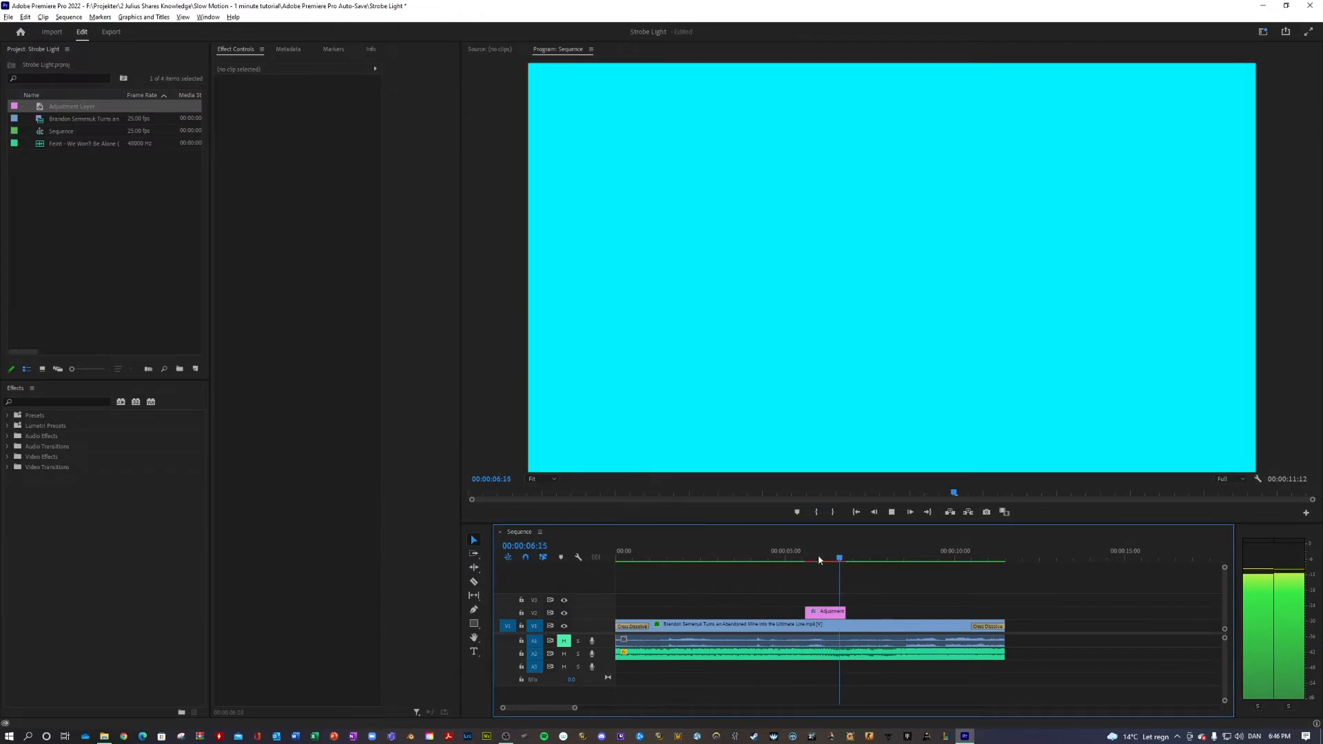
left_click(792, 561)
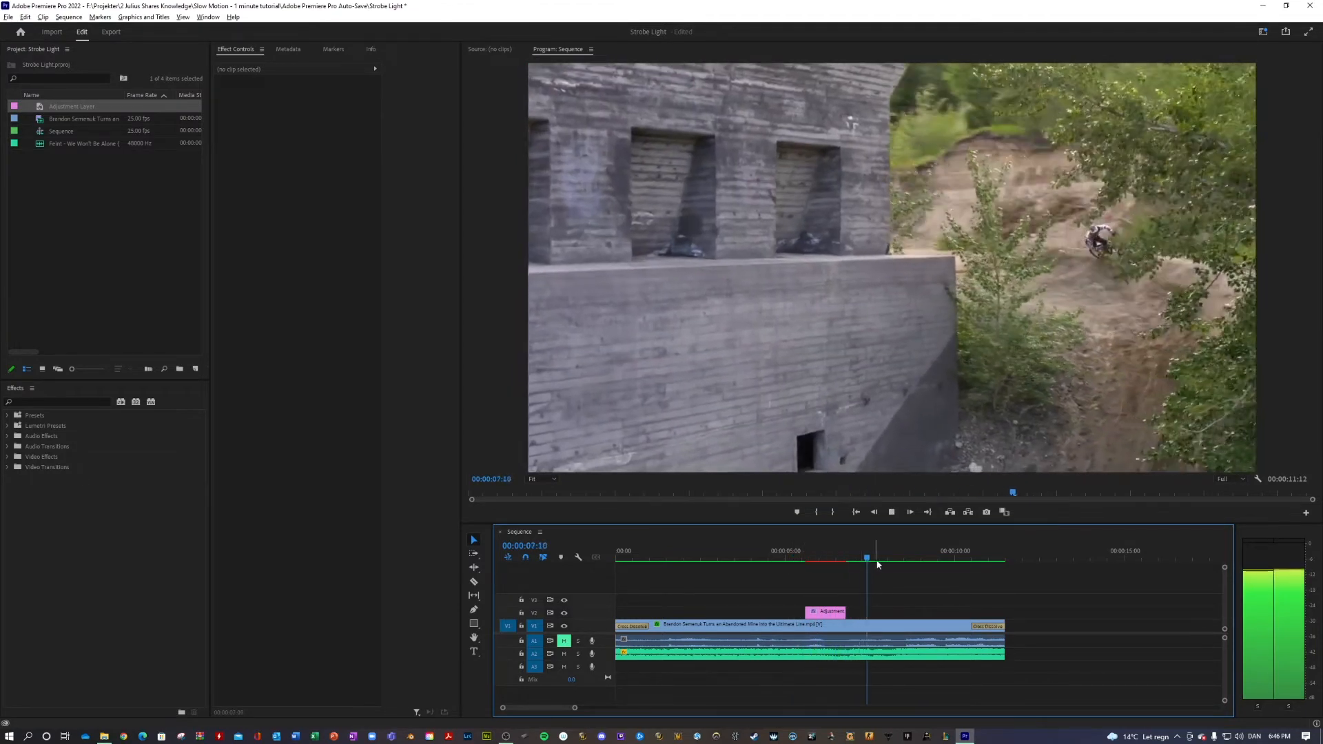
key("space")
left_click_drag(911, 556, 776, 564)
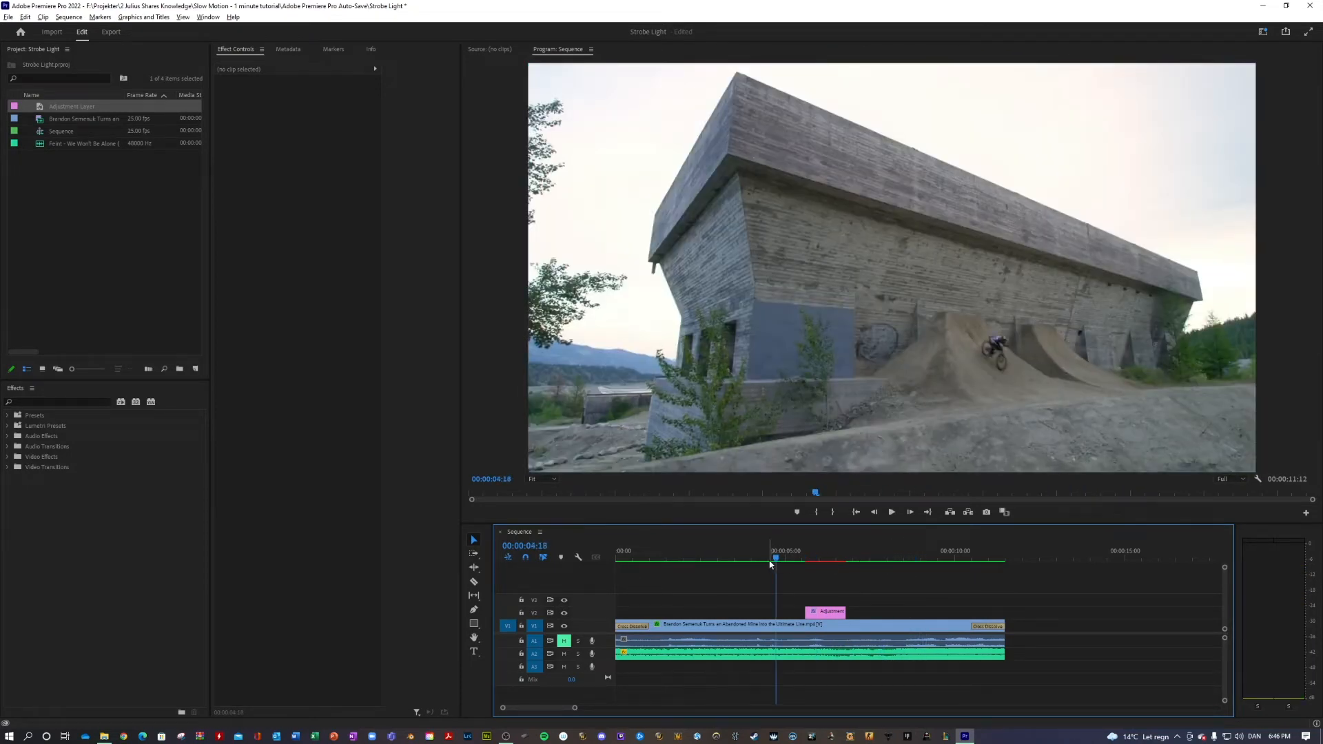
key("space")
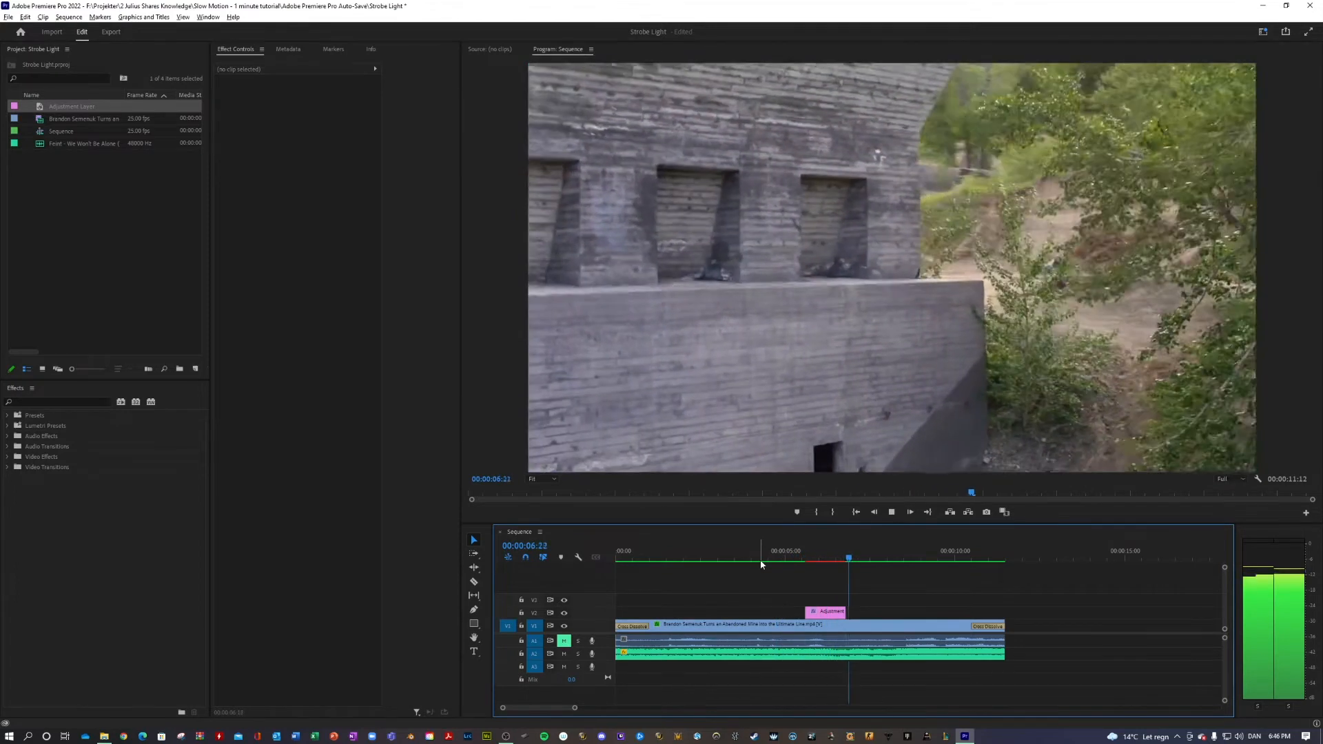
Set the adjustment layer's Strobe Operator to And and play back the tinted strobe twice from just before the layer
left_click(820, 556)
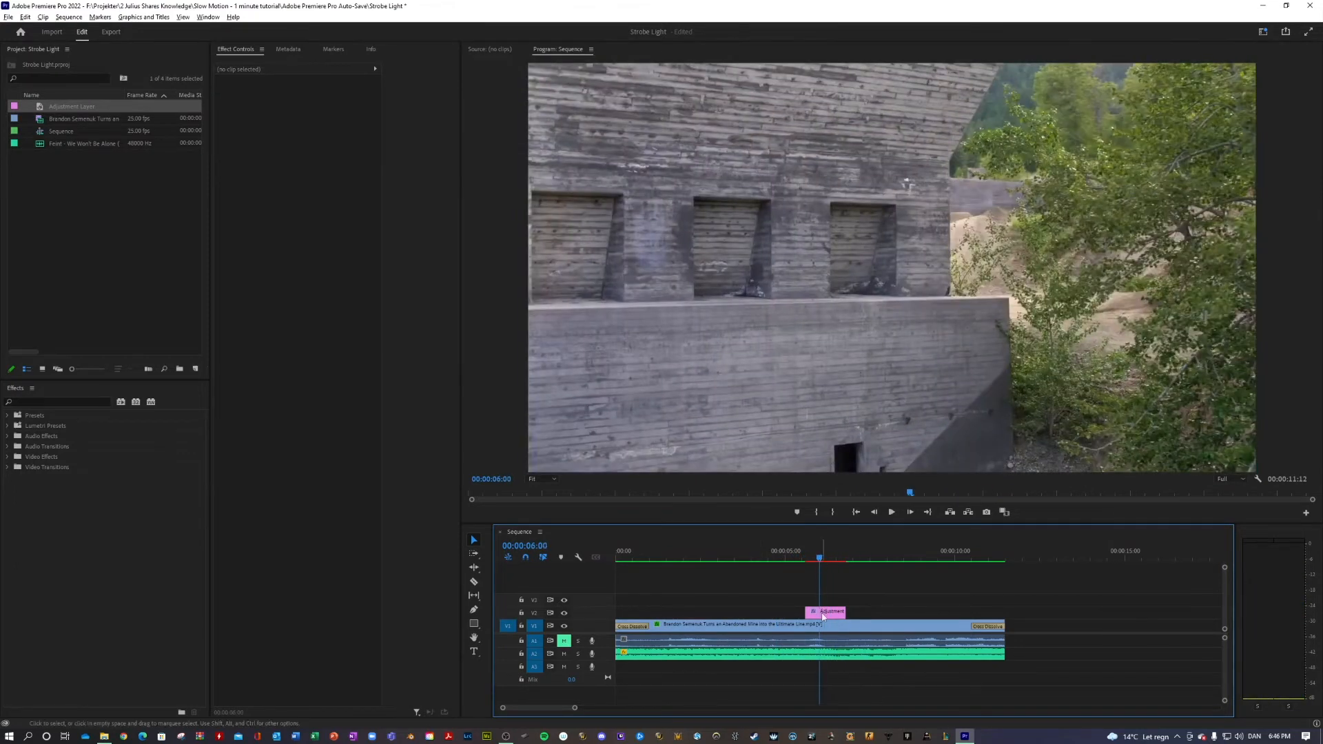
left_click(823, 613)
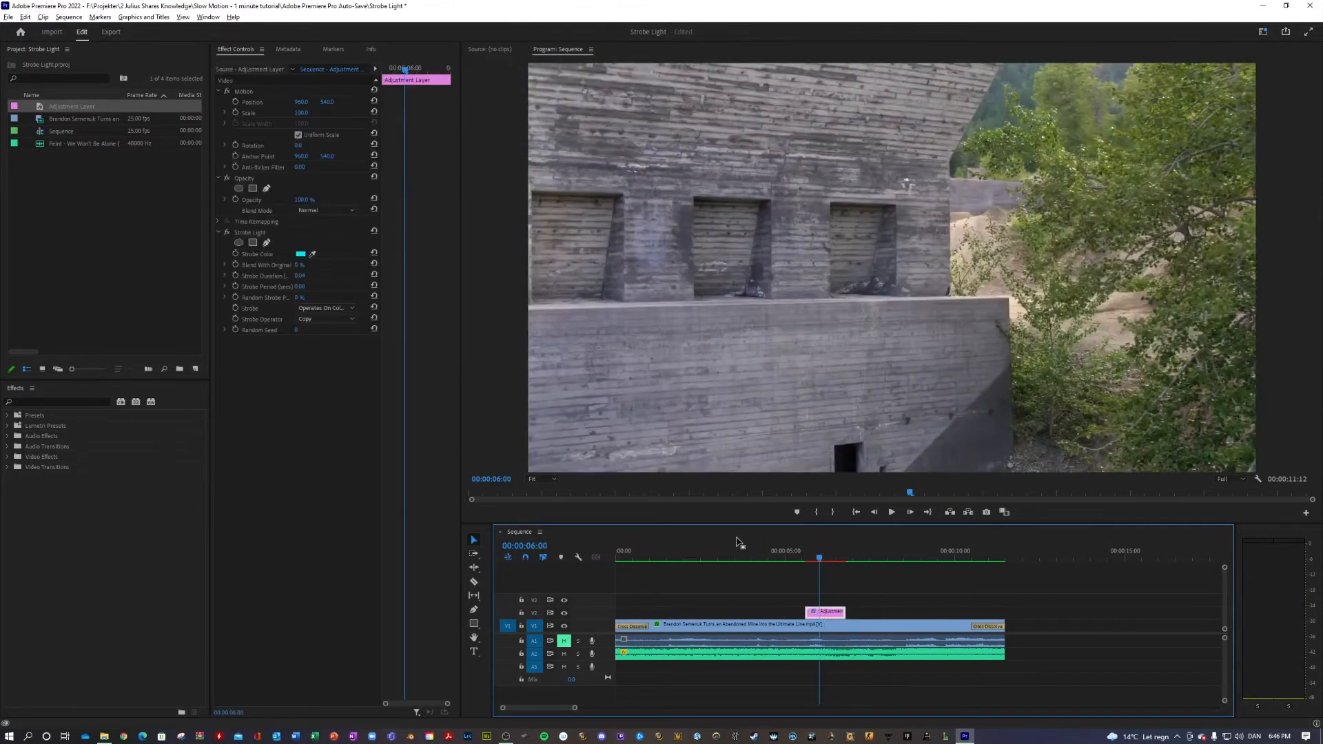
key("Left")
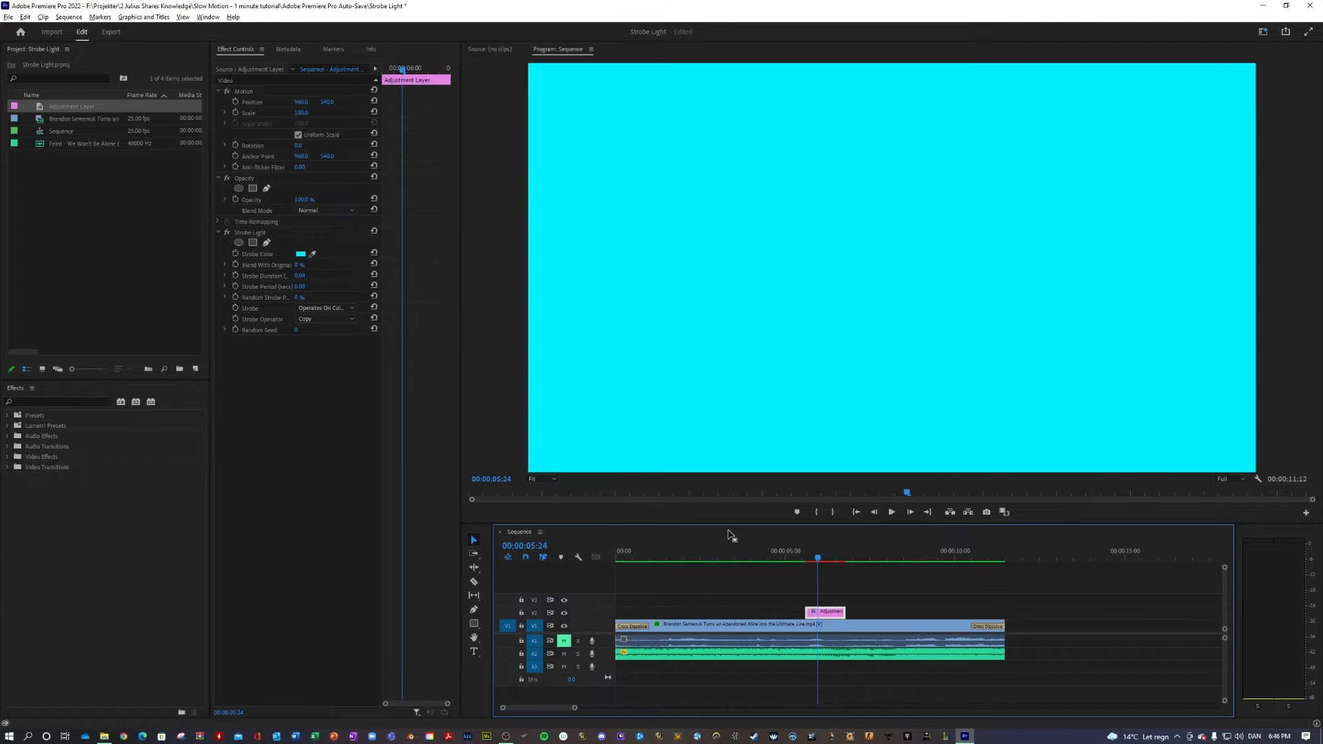
left_click(331, 320)
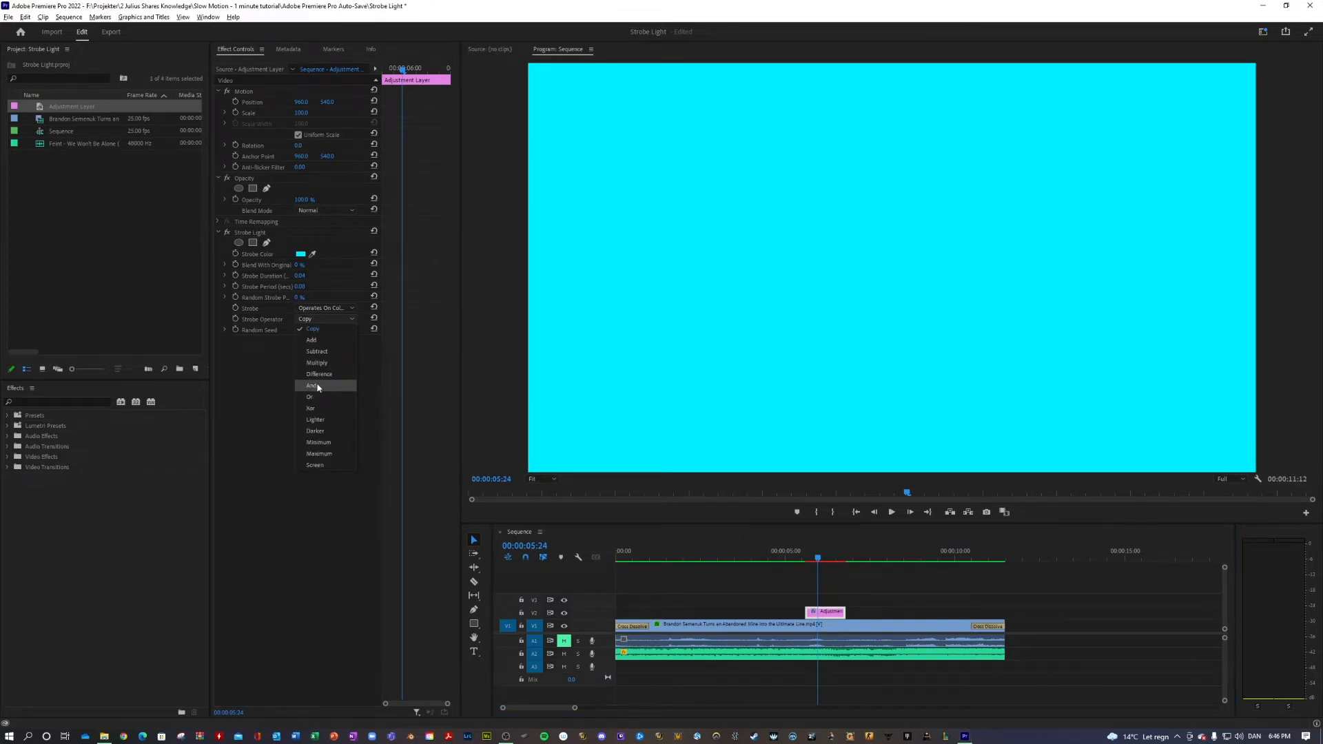
left_click(317, 388)
left_click_drag(816, 561, 799, 563)
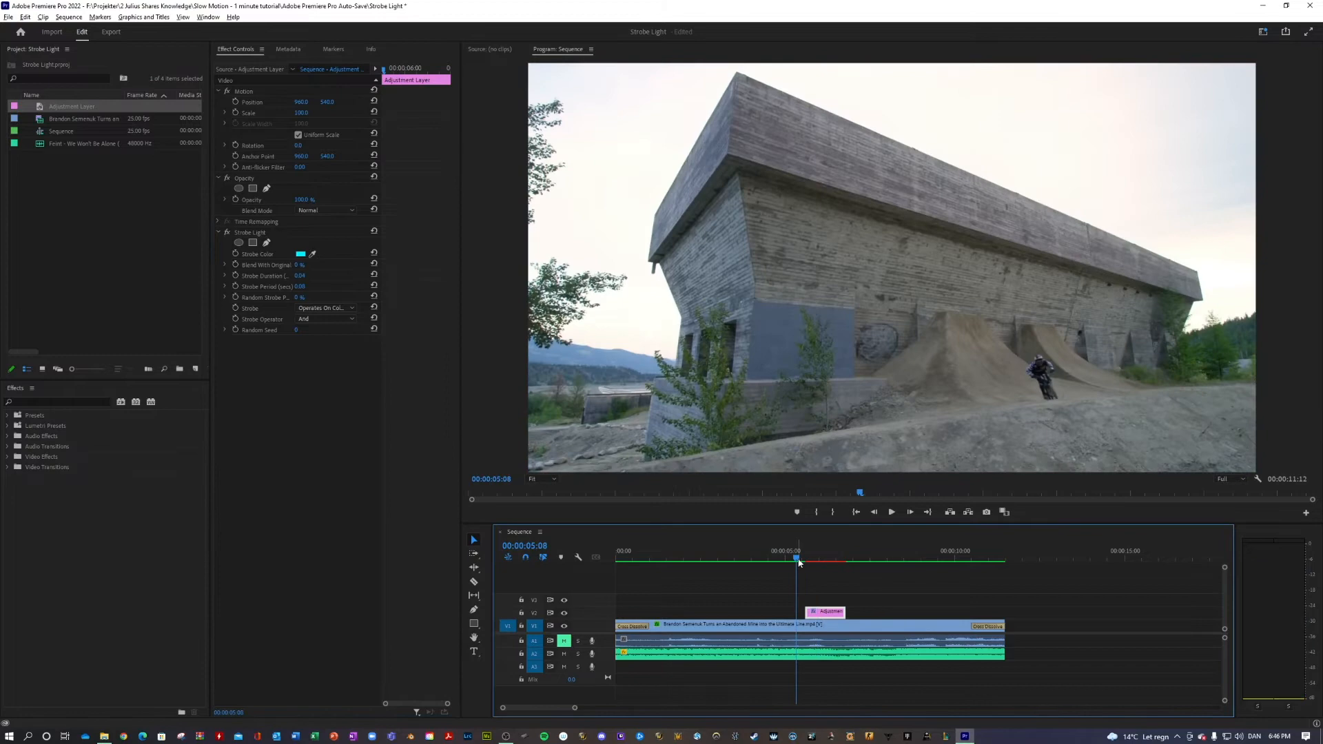
key("space")
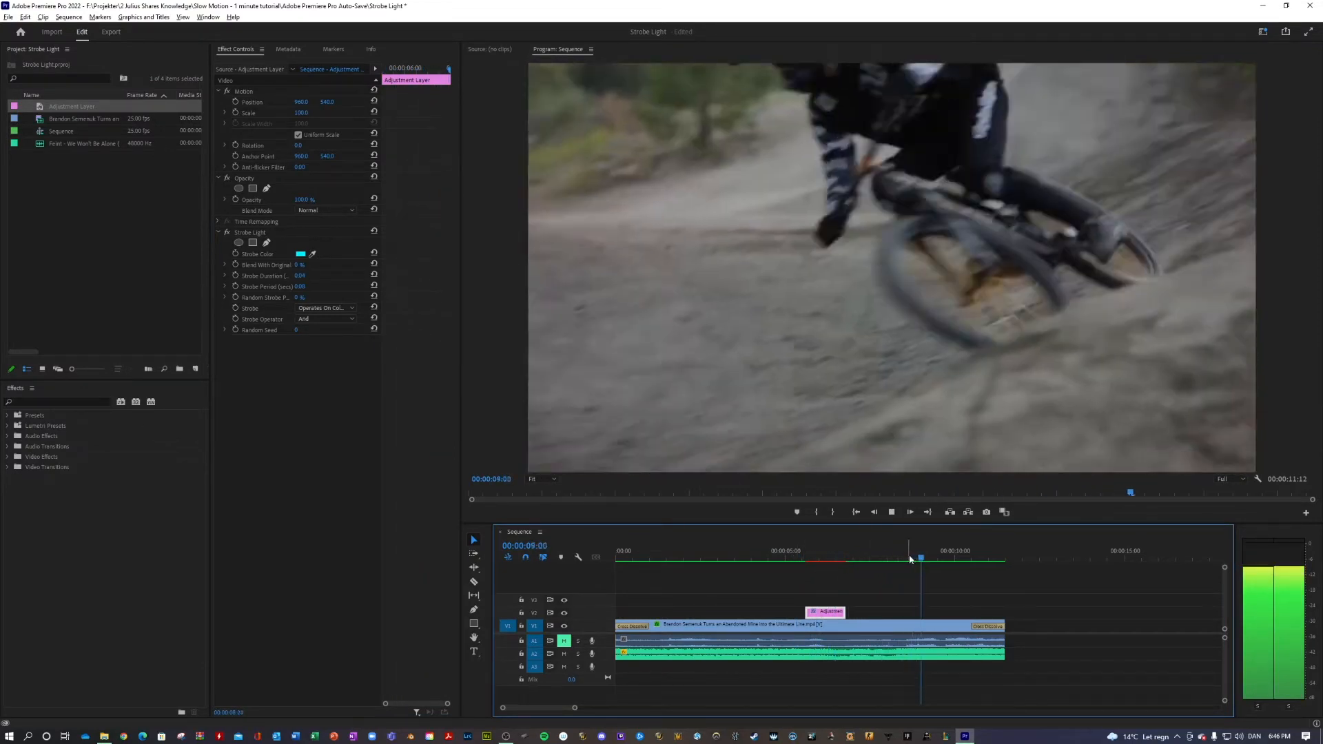
left_click_drag(820, 561, 802, 569)
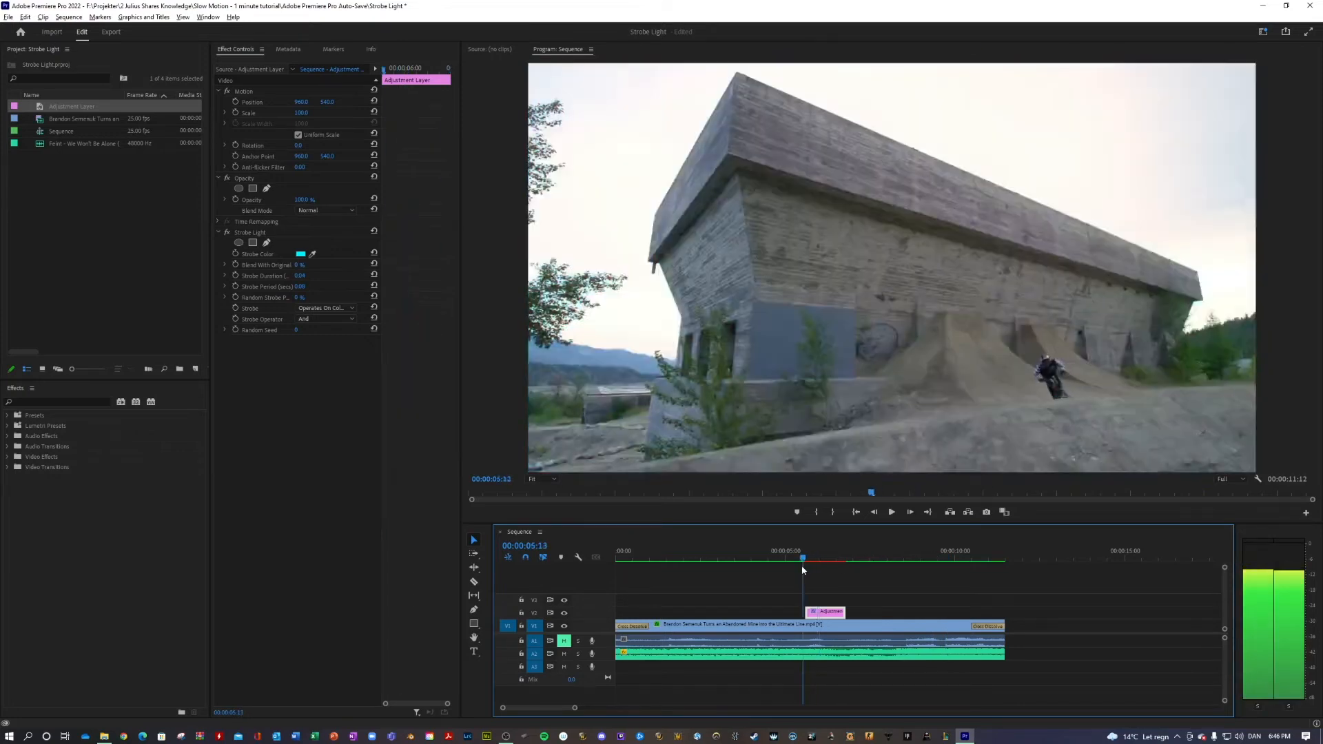
key("space")
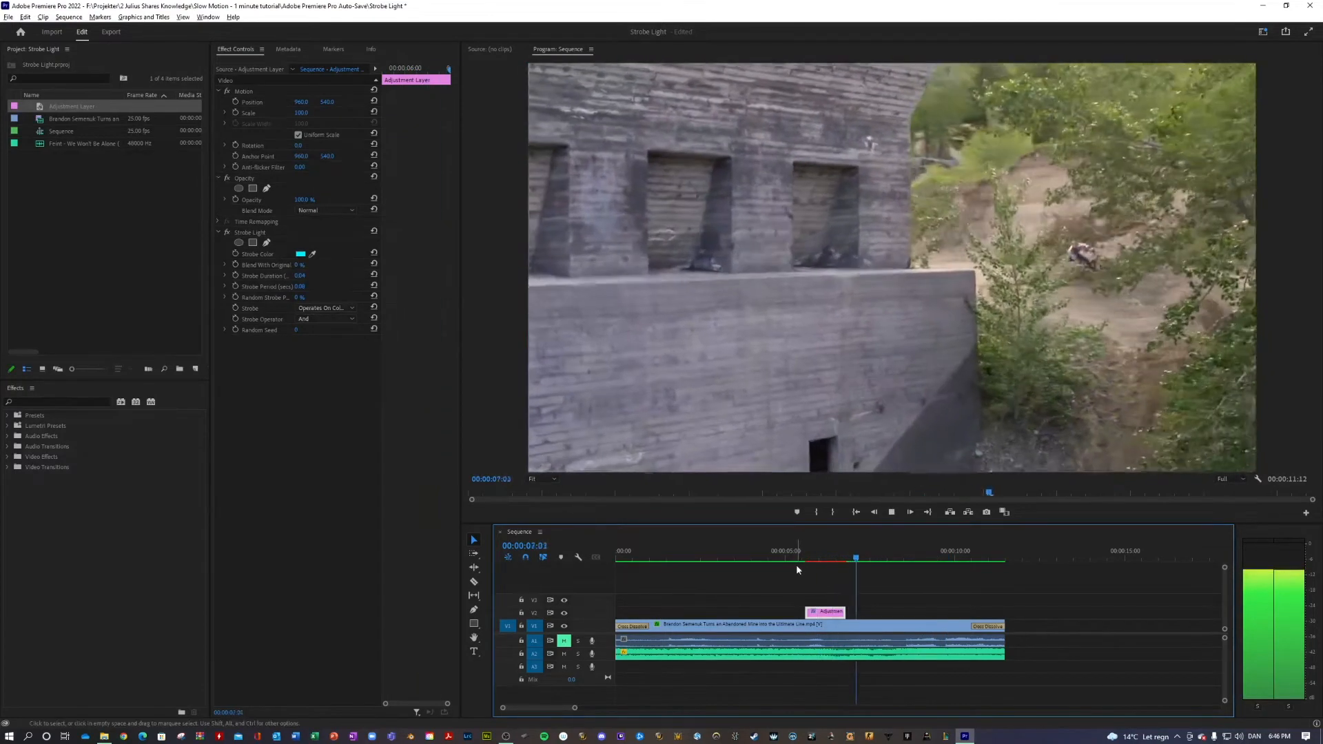
Set the adjustment layer's opacity blend mode to Color Dodge, with the playhead on the tinted frame at 00:00:06:01
left_click(826, 565)
left_click_drag(825, 567, 820, 565)
left_click(334, 212)
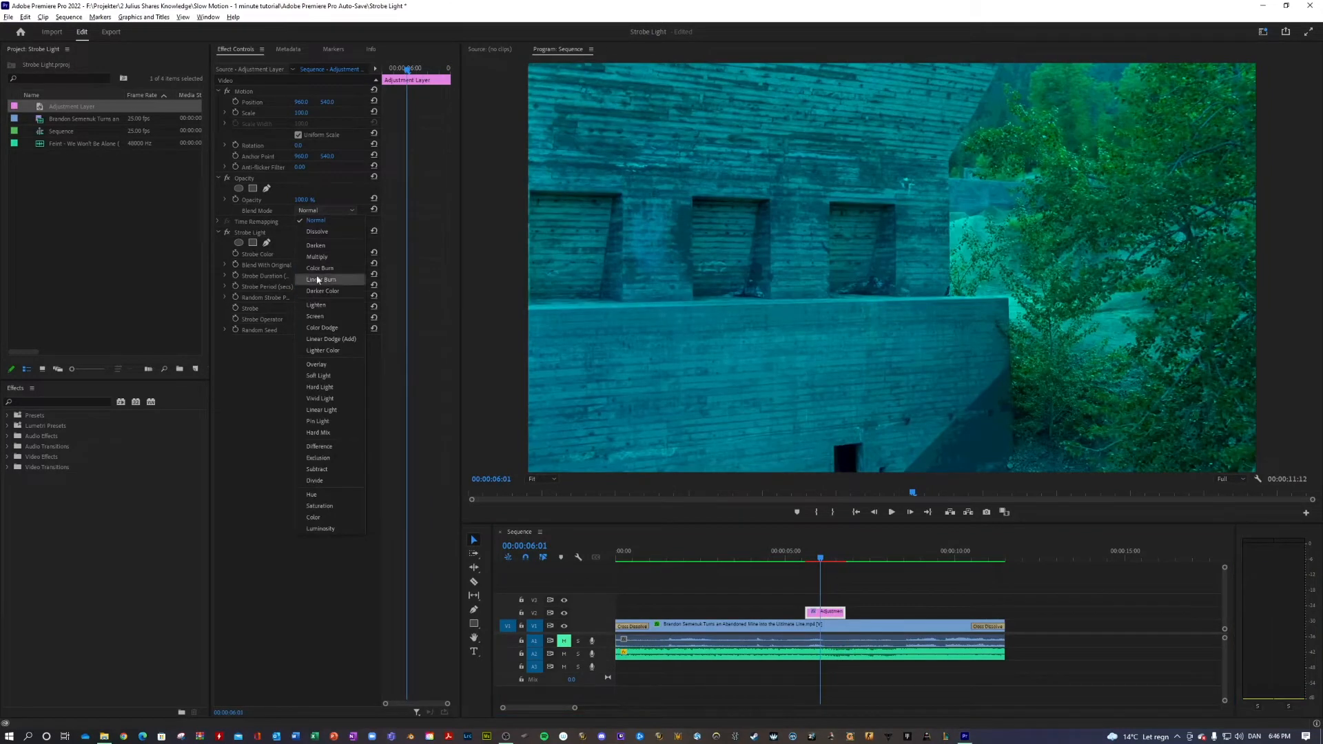
left_click(331, 330)
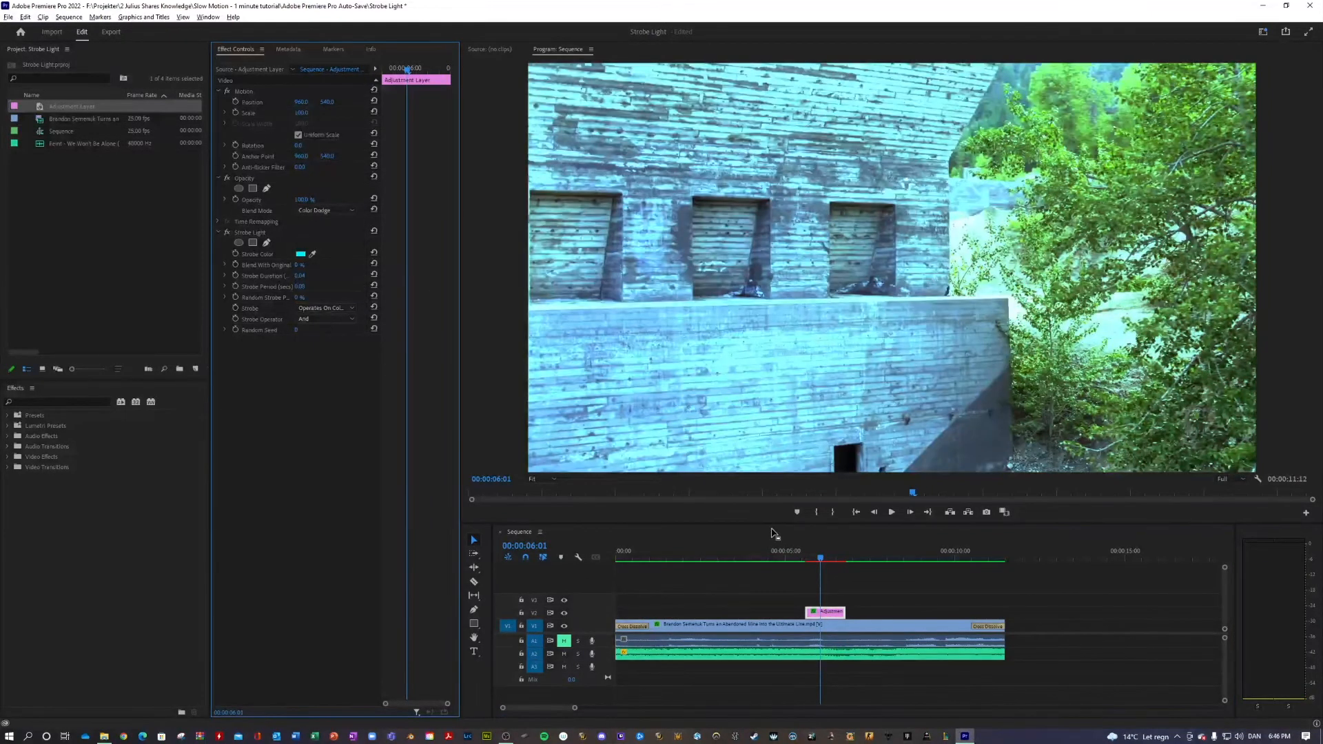
Examine the Color Dodge strobe frame by frame around 00:00:06:01, and play it back from 00:00:05:04
key("Right")
key("Right")
key("Left")
key("Left")
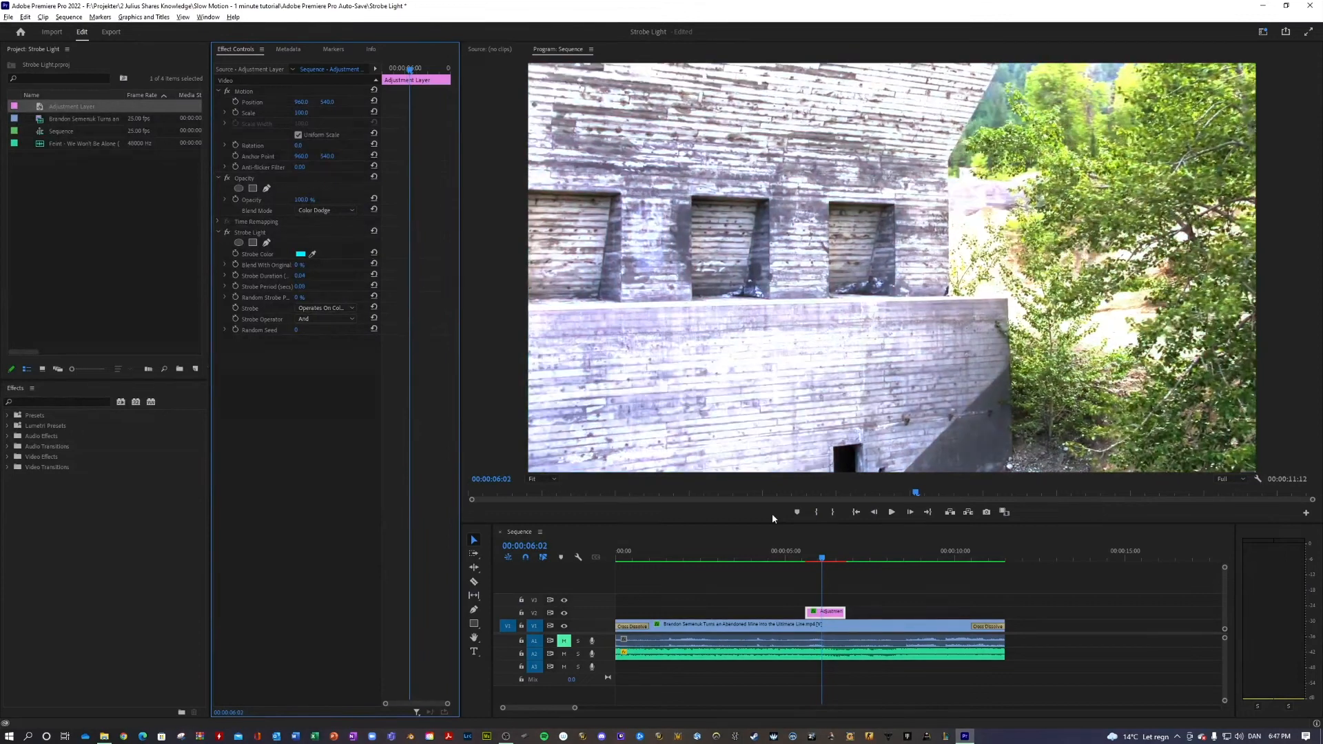
key("Right")
key("Left")
key("Right")
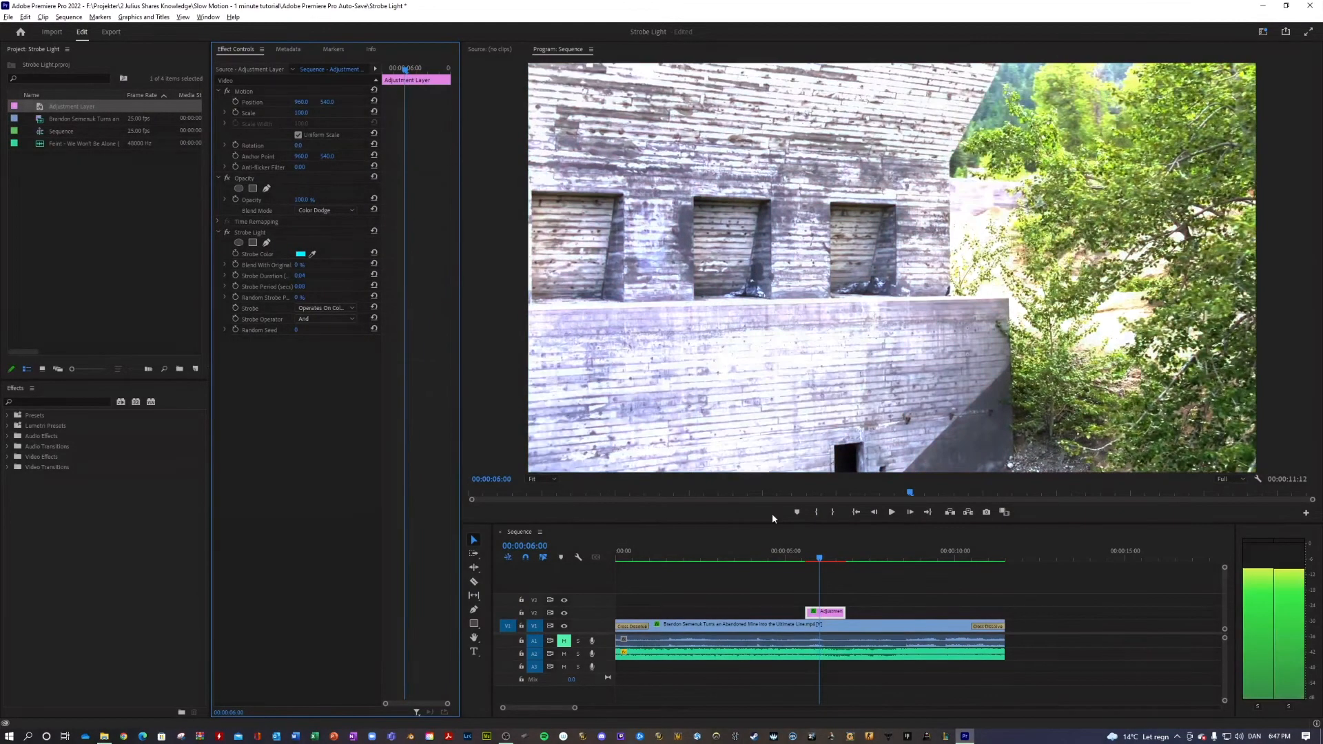
key("Right")
key("Right")
key("Right")
key("Left")
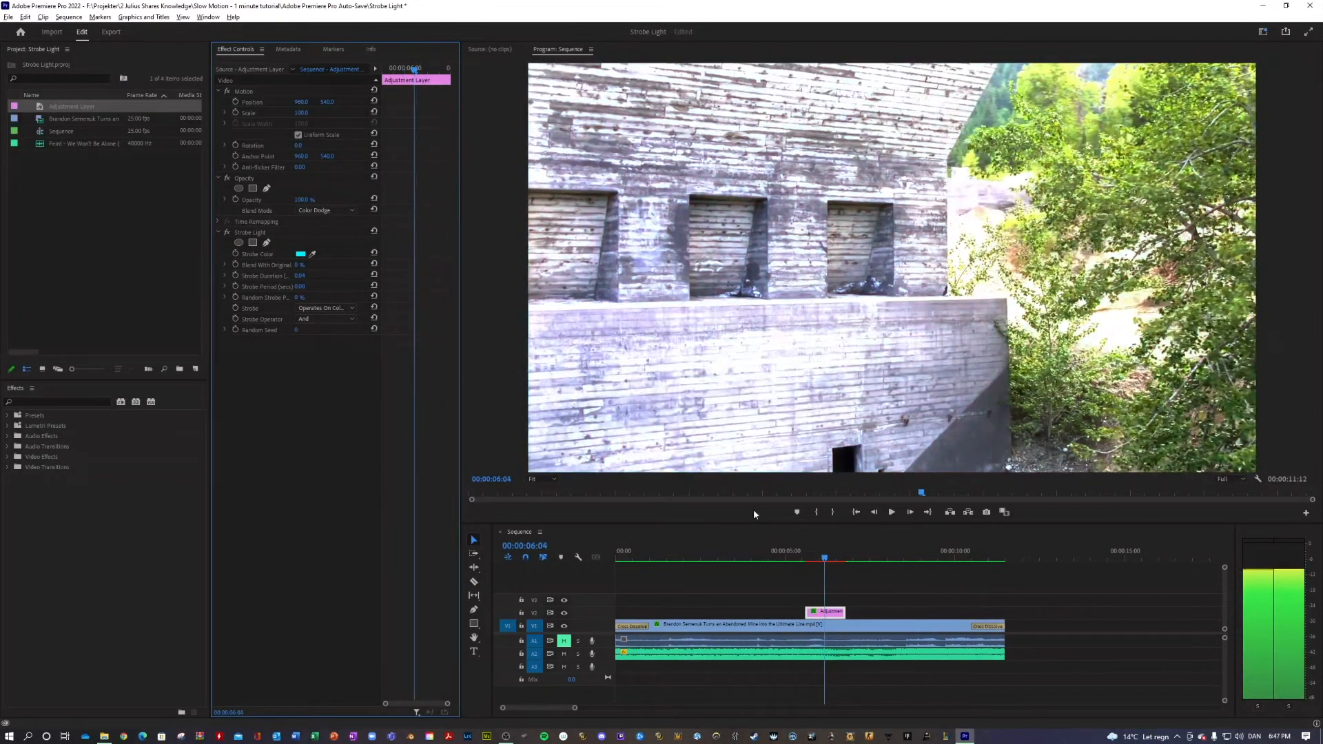
key("Left")
key("Left")
key("Left")
key("Left")
key("Left")
key("Left")
key("Left")
key("Left")
key("Left")
key("Left")
key("Left")
key("Left")
key("Left")
key("Left")
key("Left")
key("Left")
key("Left")
key("Left")
key("Left")
key("Left")
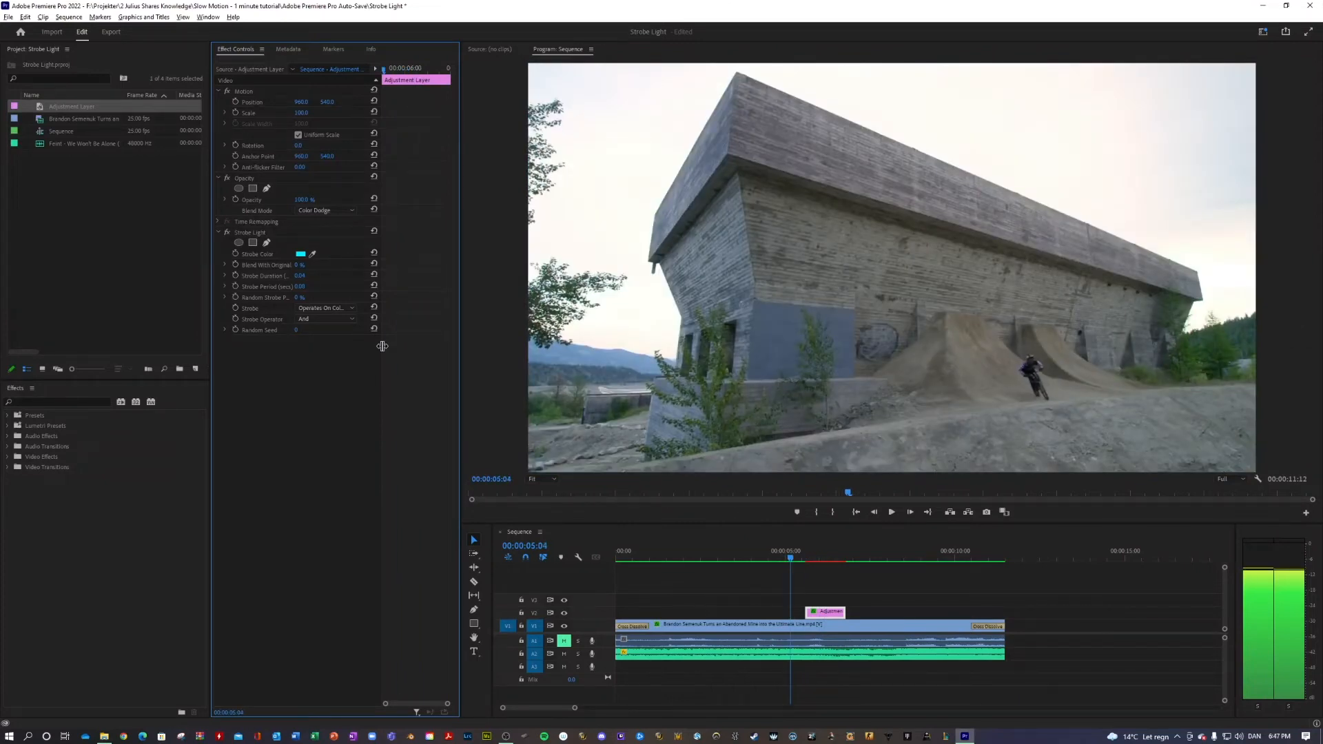
key("space")
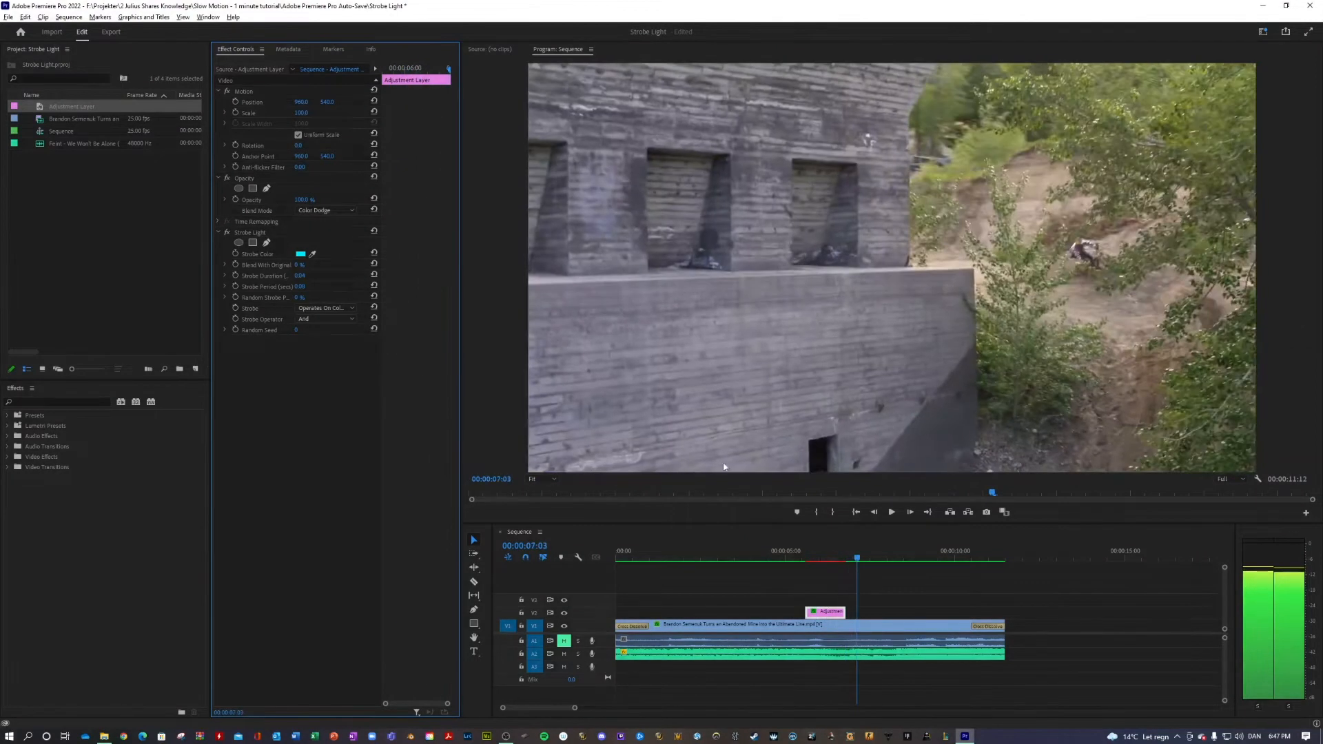
Play back the Color Dodge strobe once more and set the adjustment layer's opacity blend mode back to Normal
left_click(770, 558)
key("space")
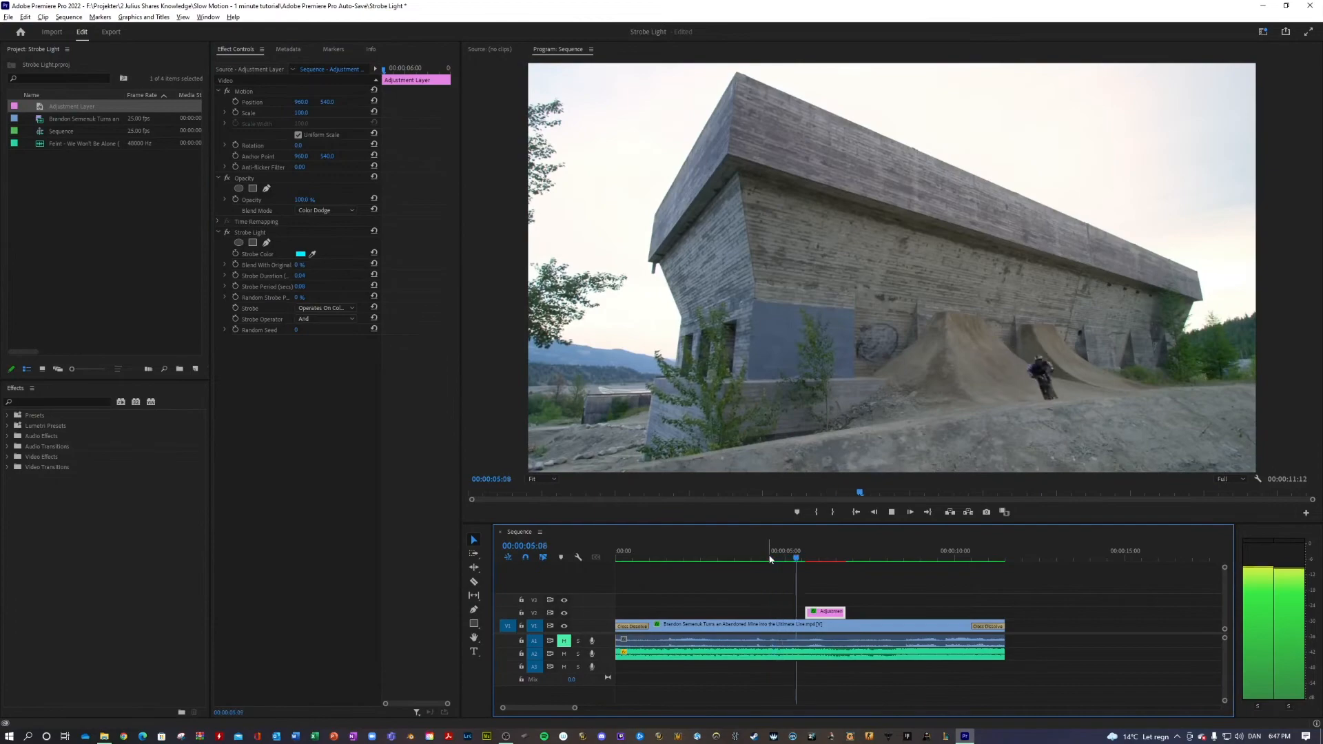
left_click_drag(842, 558, 817, 560)
left_click(339, 213)
left_click(324, 222)
Play the Normal-blend strobe against the music from 00:00:03:05 and again from near the start of the sequence
left_click(811, 558)
left_click_drag(811, 558, 725, 556)
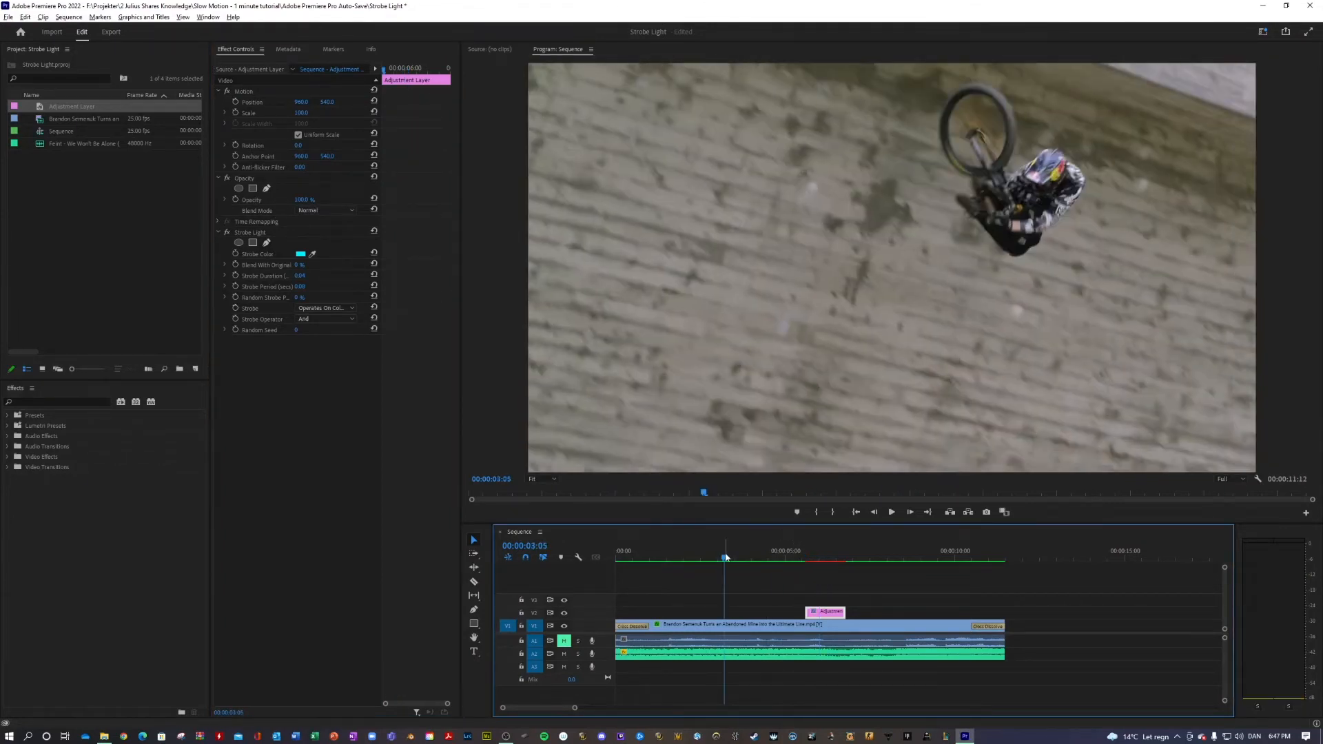
key("space")
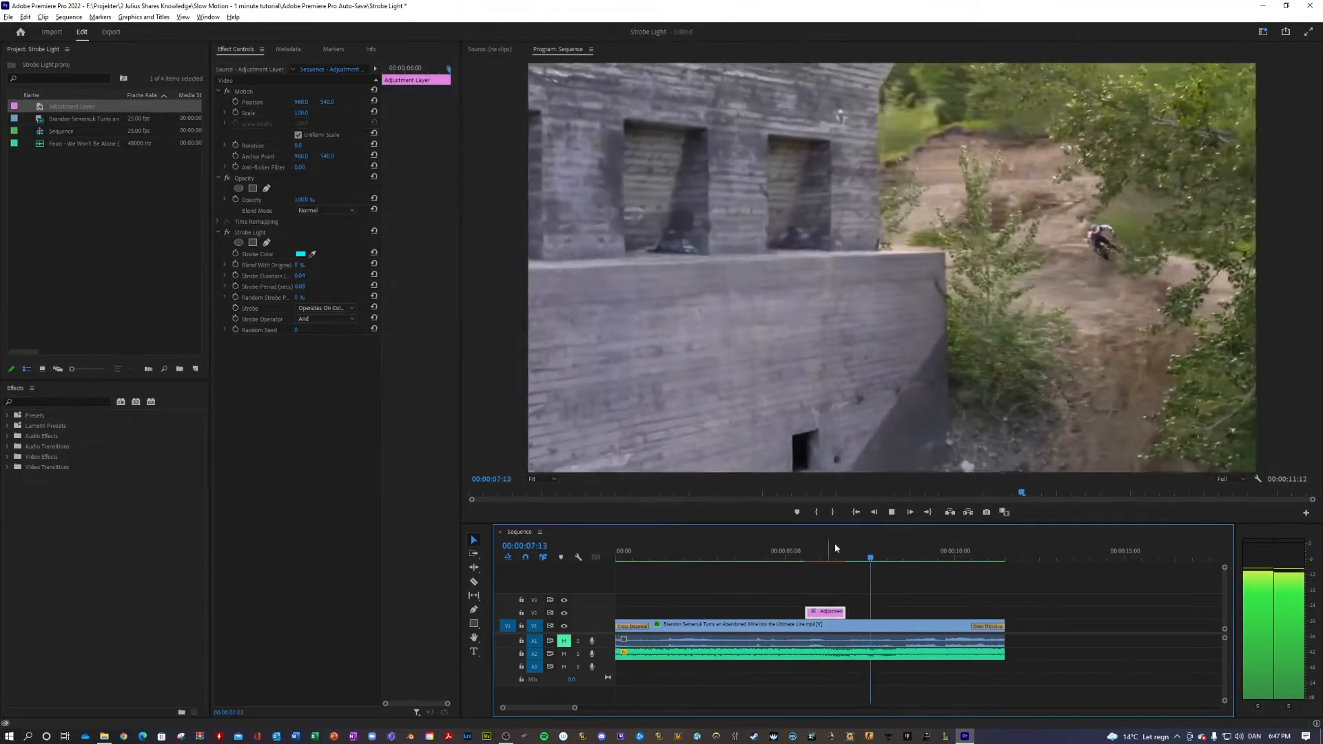
key("space")
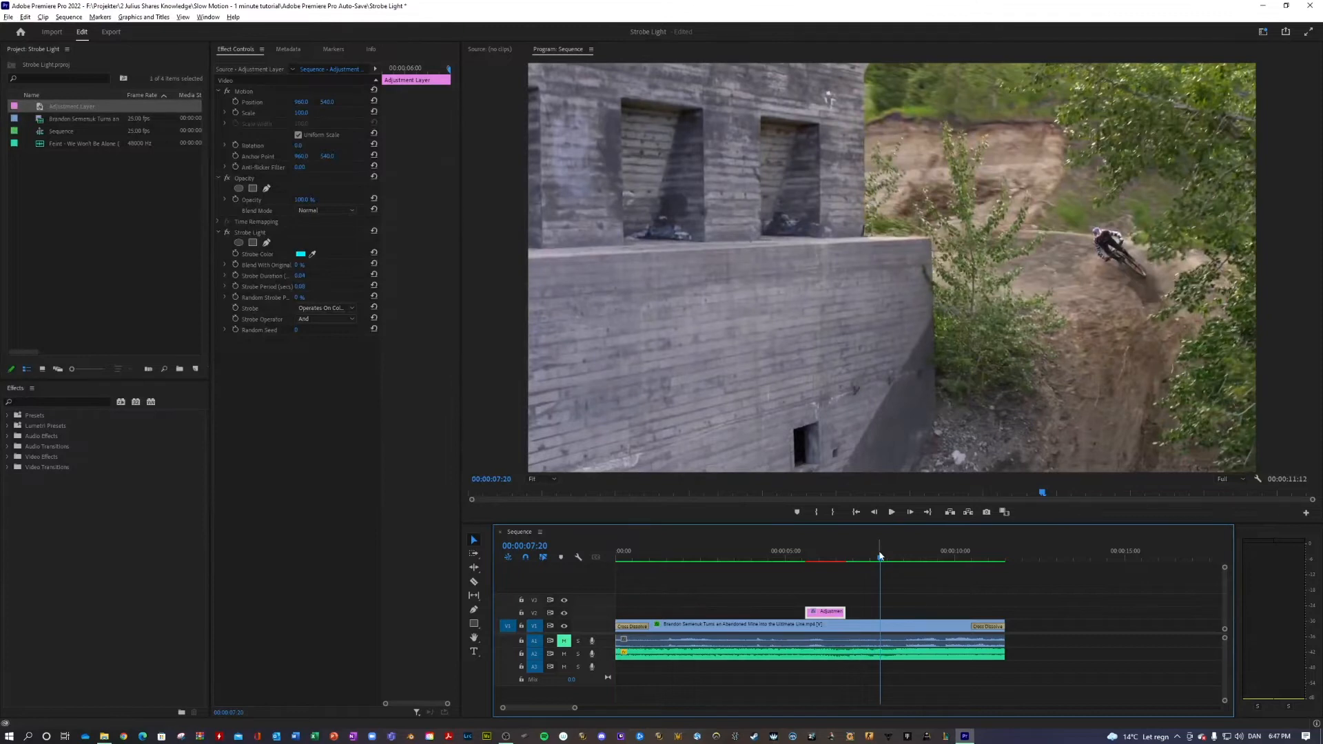
left_click_drag(879, 556, 677, 563)
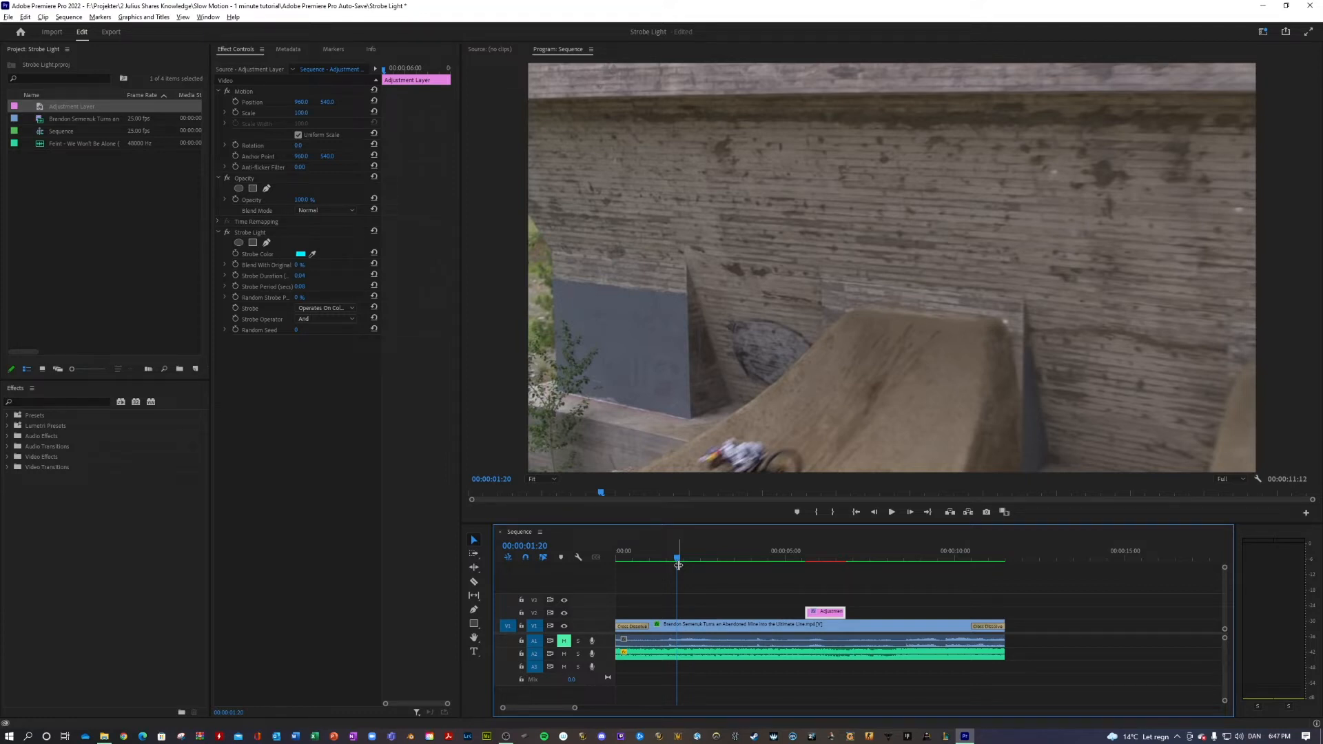
left_click_drag(663, 552, 647, 551)
key("space")
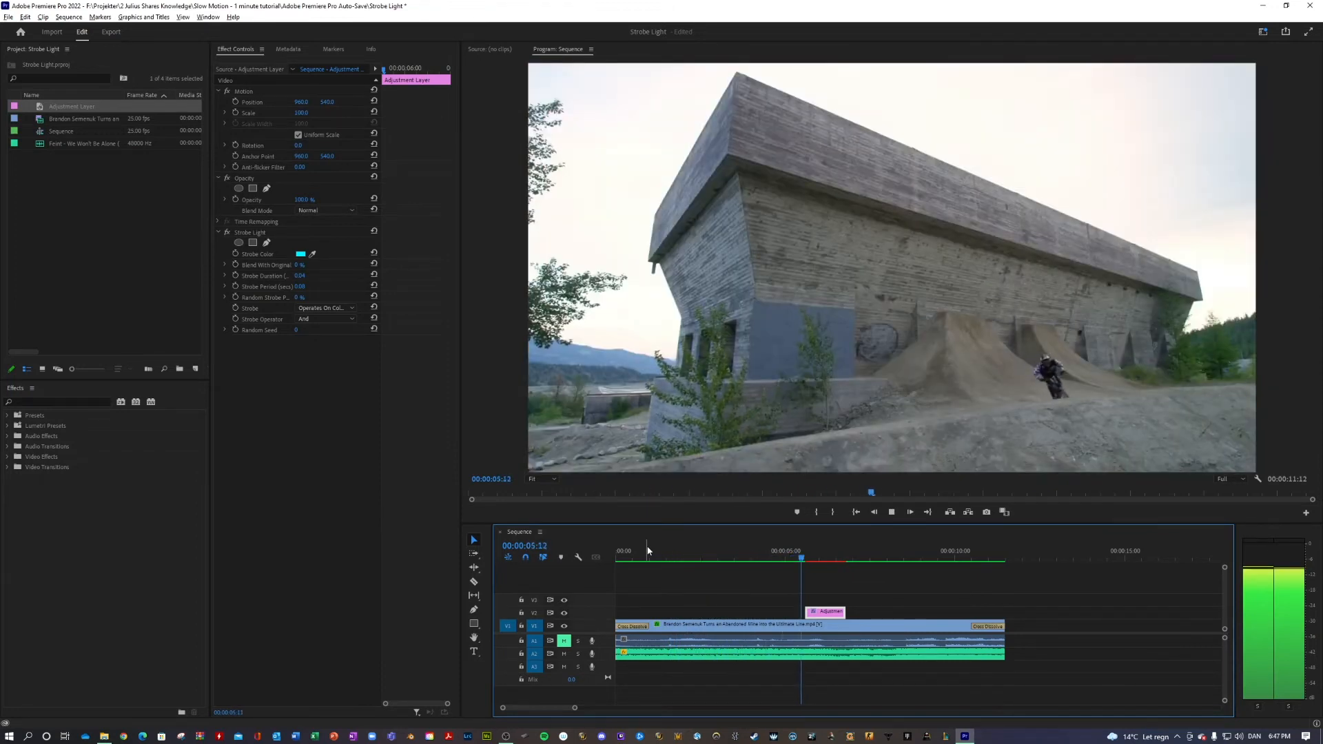
key("space")
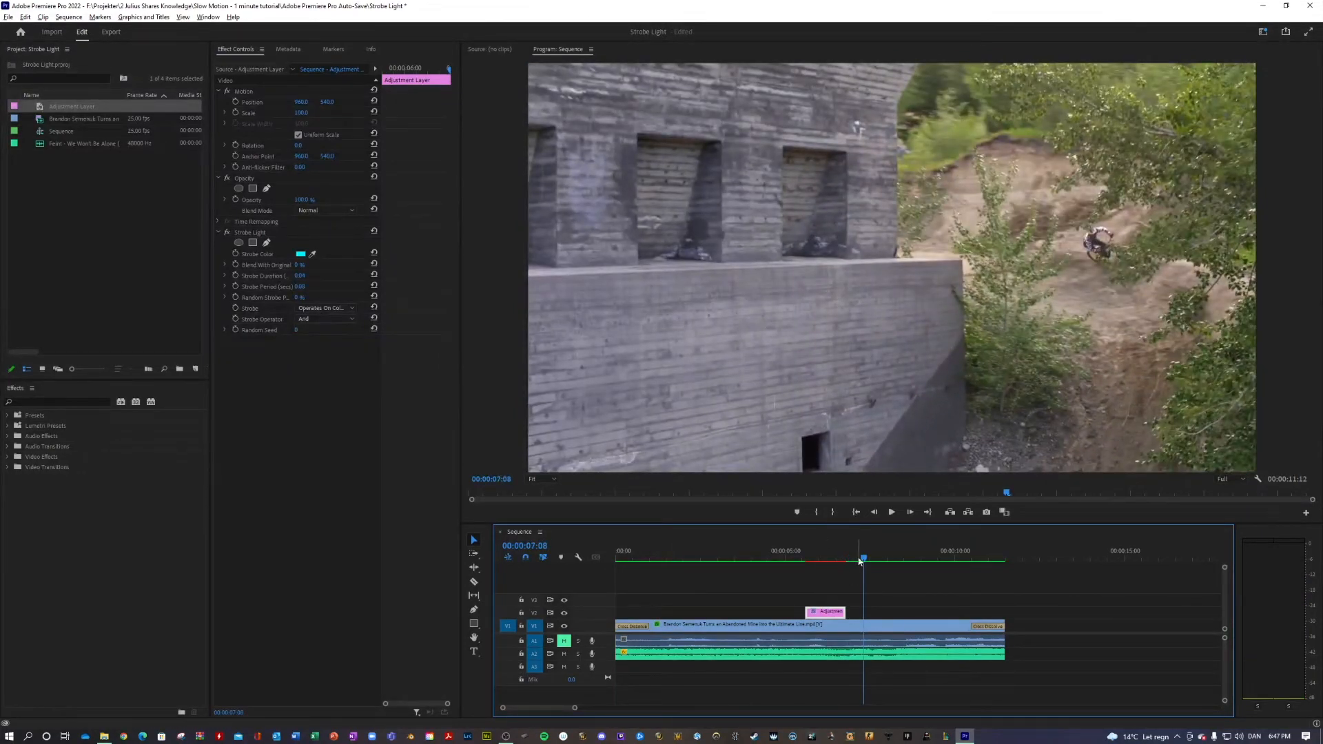
left_click_drag(850, 556, 711, 557)
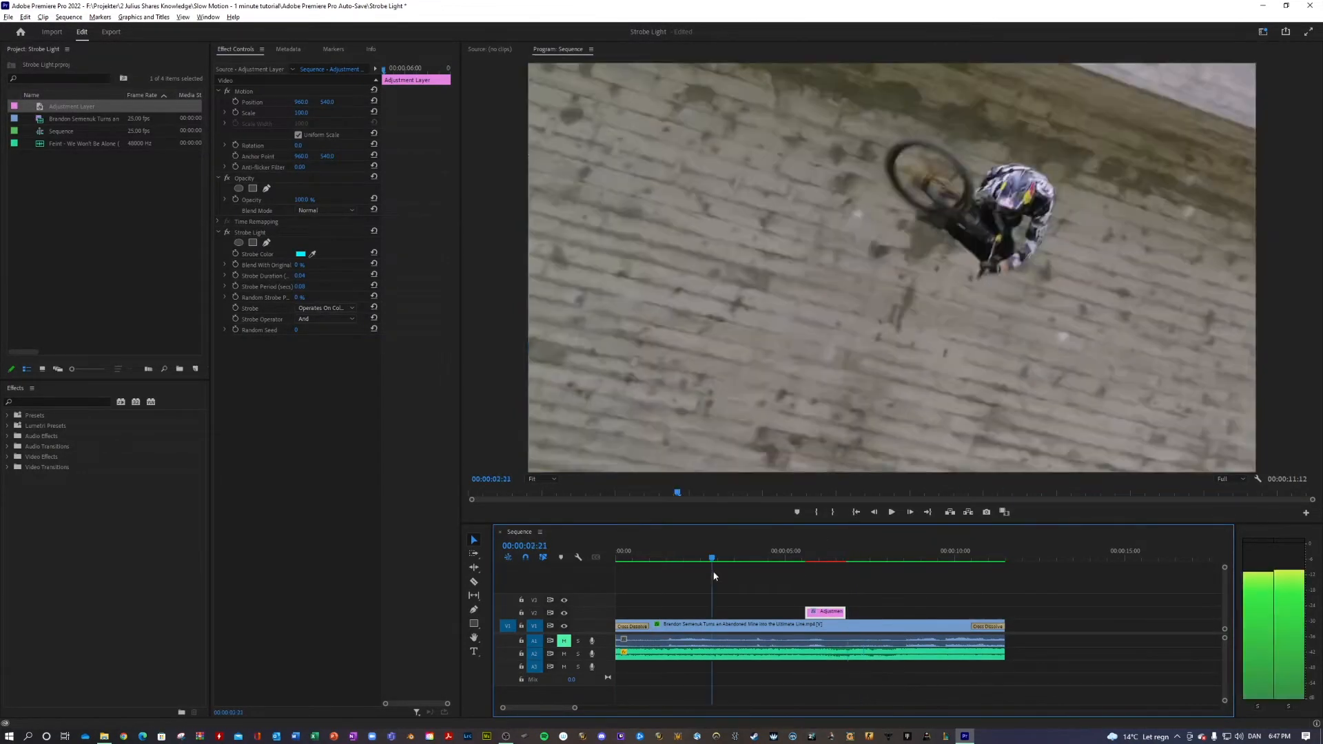
Duplicate the strobe adjustment layer directly before the original on its track and extend the copy's start to 00:00:02:22
left_click_drag(821, 611, 780, 613)
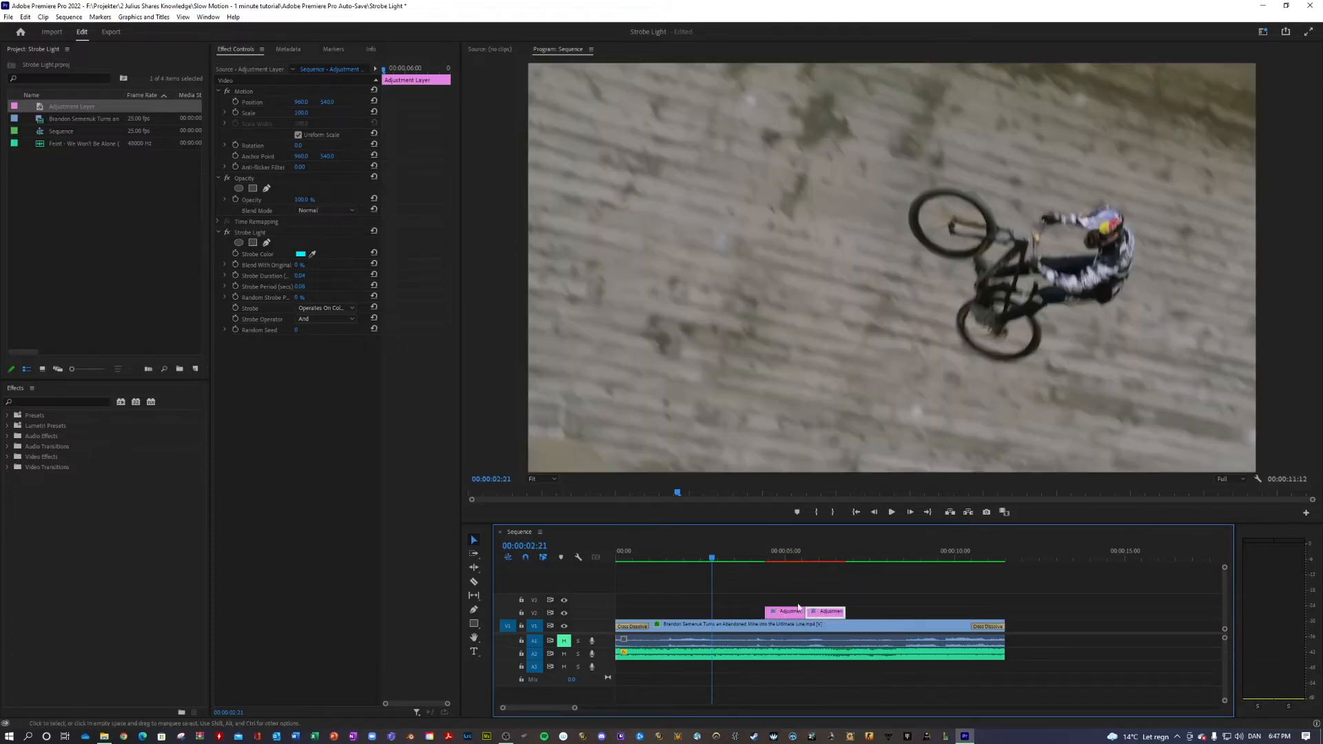
left_click(737, 582)
key("space")
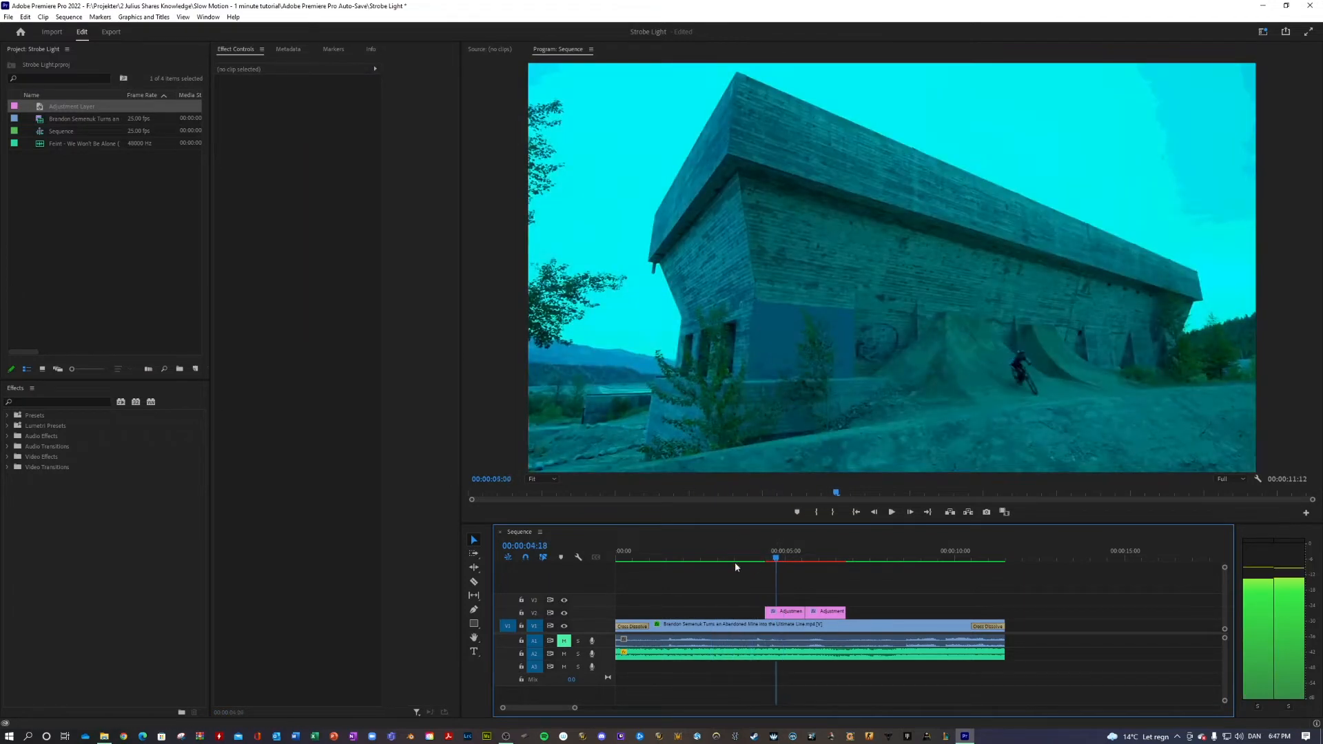
left_click(667, 559)
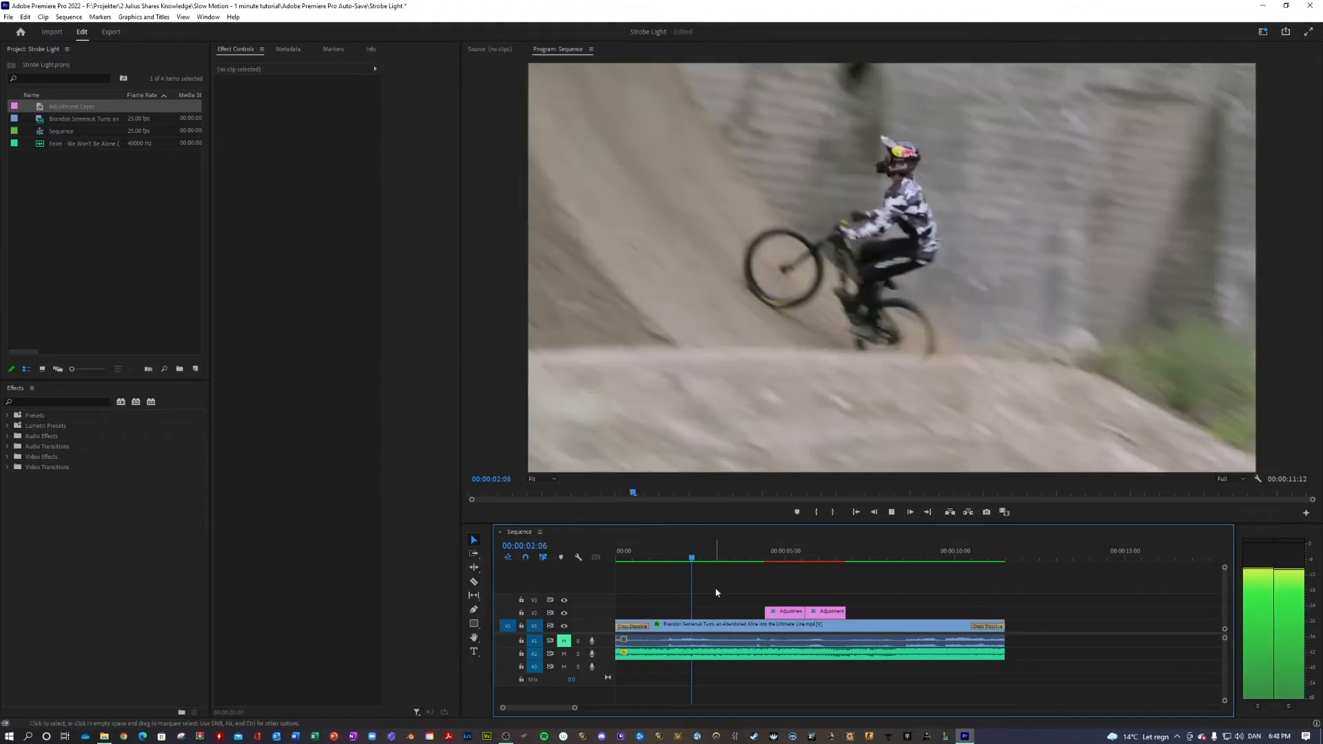
key("space")
left_click_drag(733, 560, 714, 611)
Set the extended adjustment layer's Strobe Duration to 0.08 and its Strobe Period to 0.16
left_click(300, 276)
type("0")
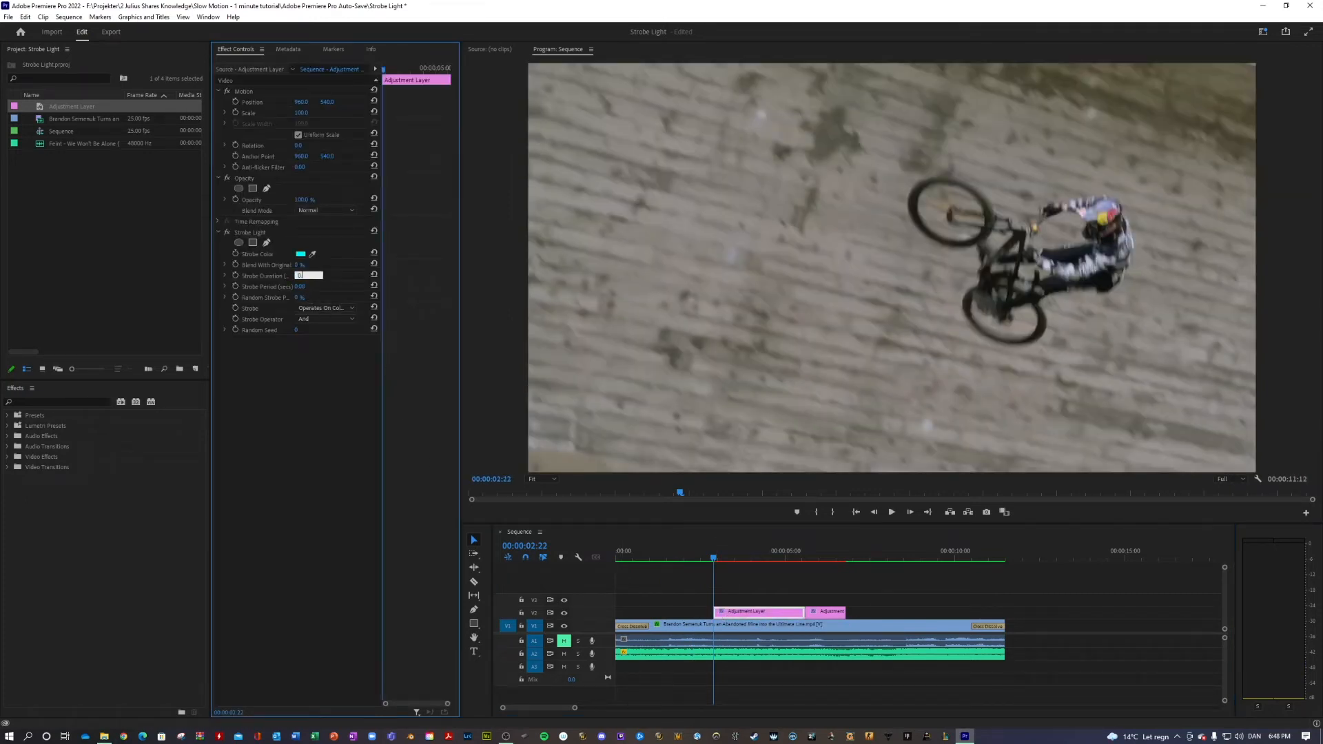
type(".08")
key("Return")
Play back the slower strobe leading into the faster one, from just before the layers and from the sequence start
left_click(694, 561)
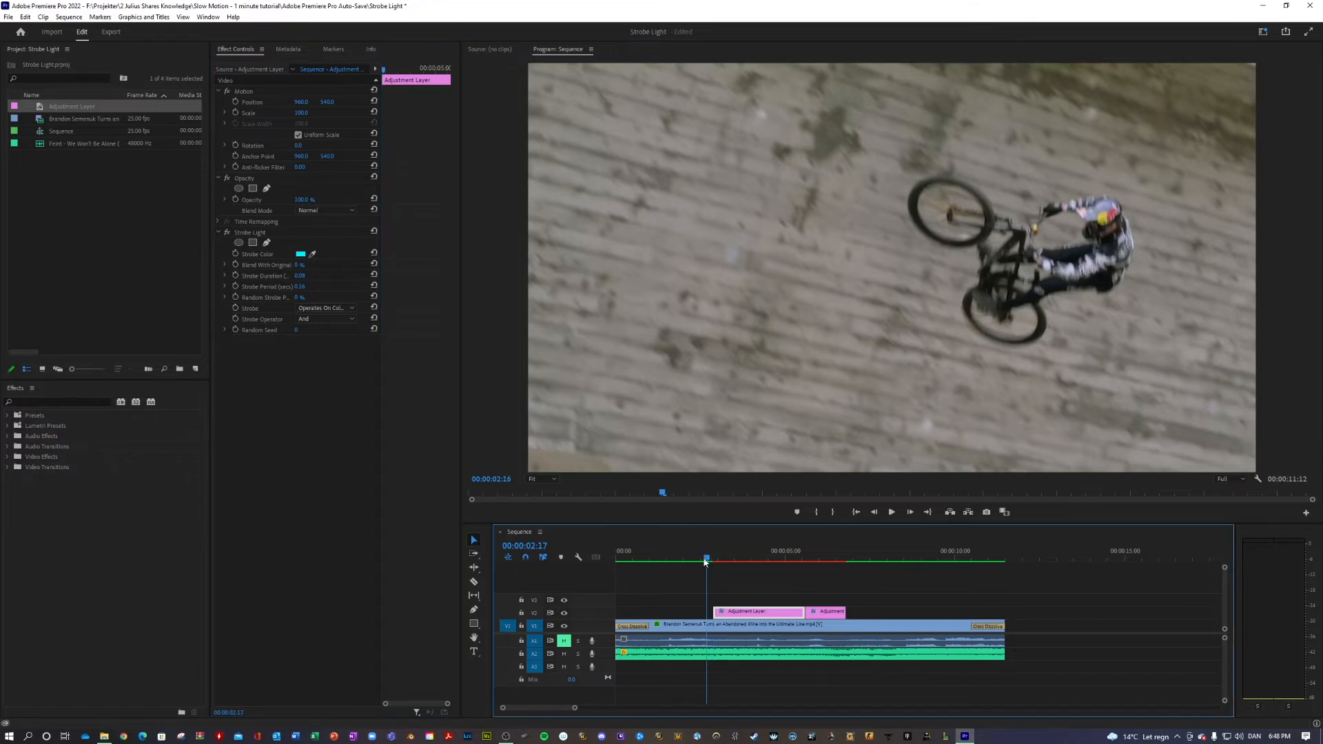
key("space")
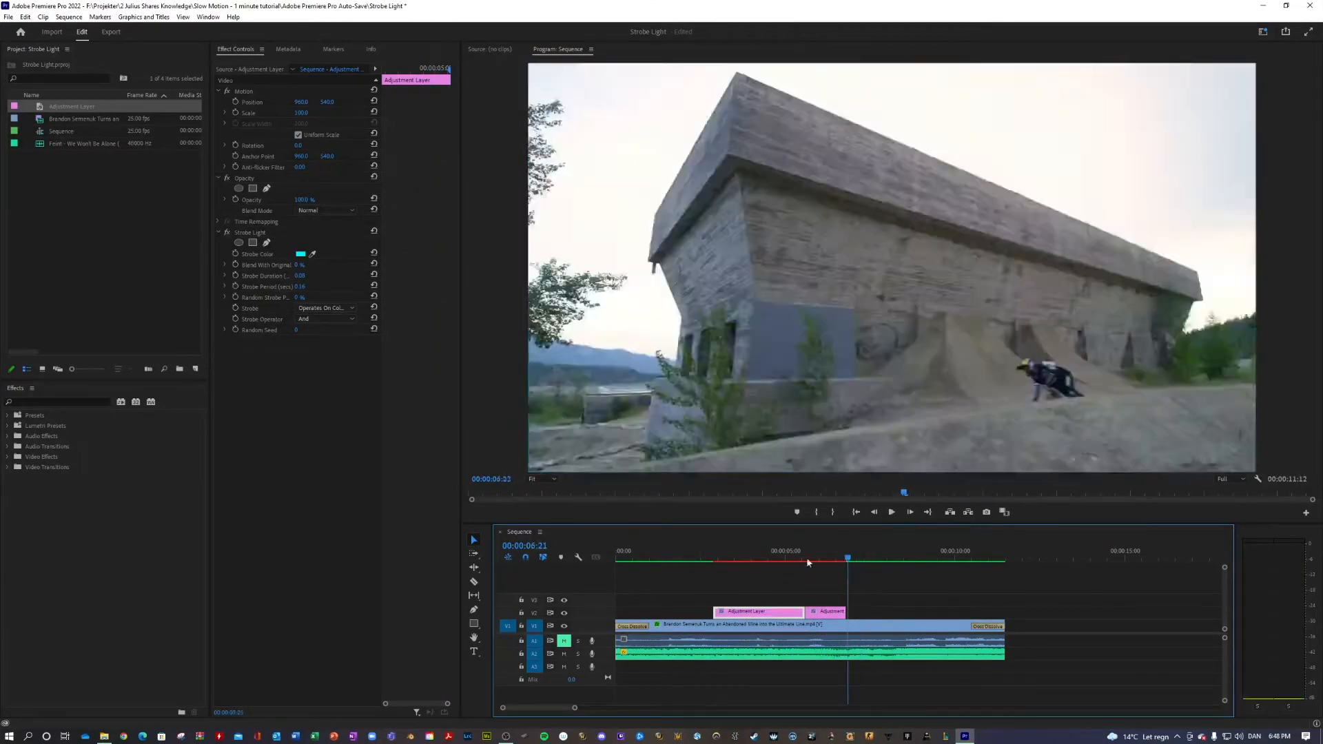
left_click(706, 562)
mouse_move(706, 571)
left_mouse_down()
mouse_move(750, 580)
mouse_move(696, 563)
left_mouse_up()
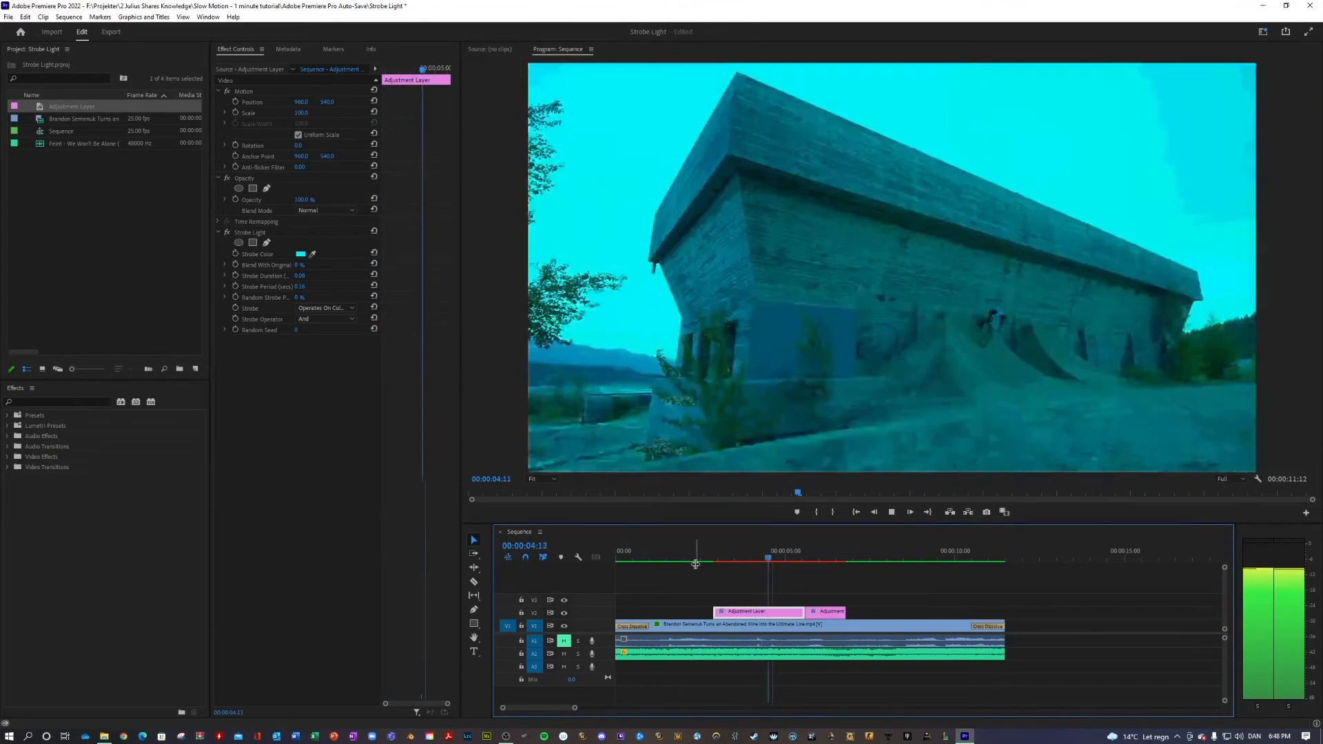
key("space")
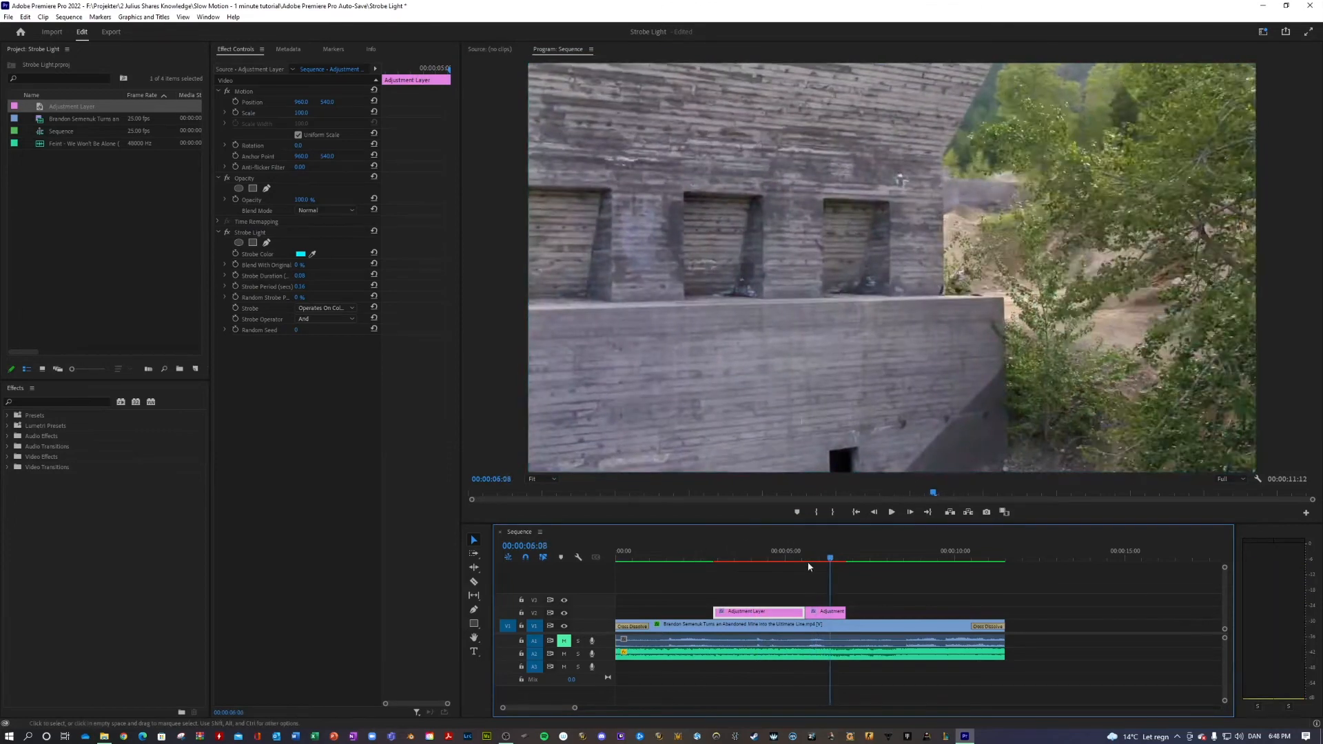
left_click_drag(806, 560, 576, 556)
key("space")
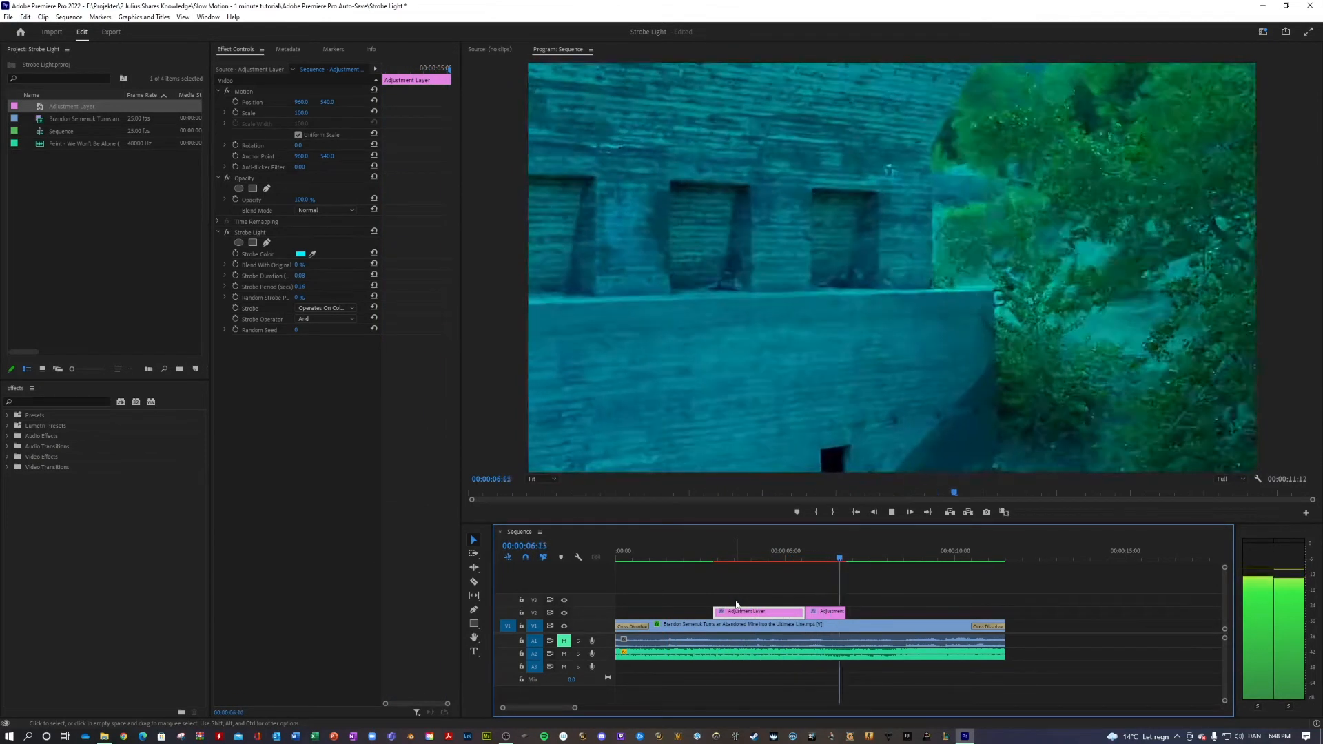
key("space")
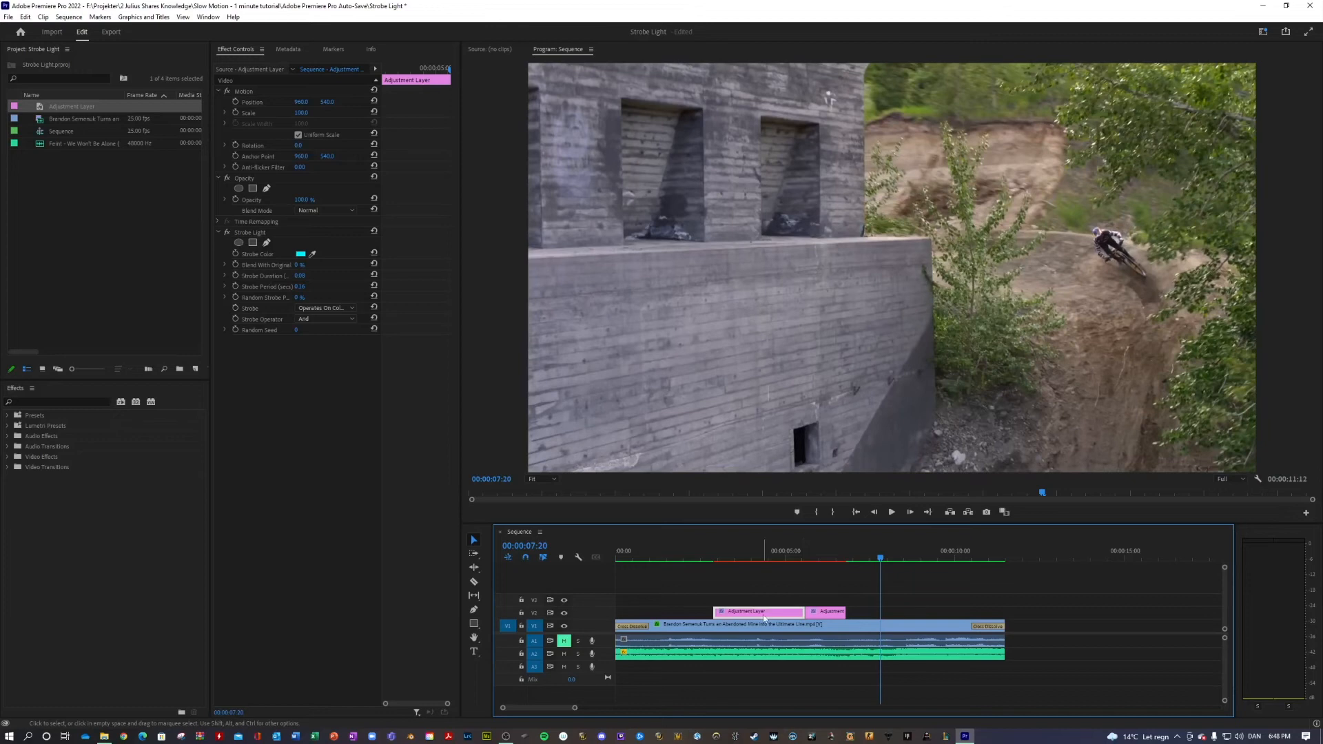
Copy the longer adjustment layer to the sequence start, close the gap after it, and set Strobe Duration 0.16 and Strobe Period 0.32
left_click_drag(753, 612, 655, 615)
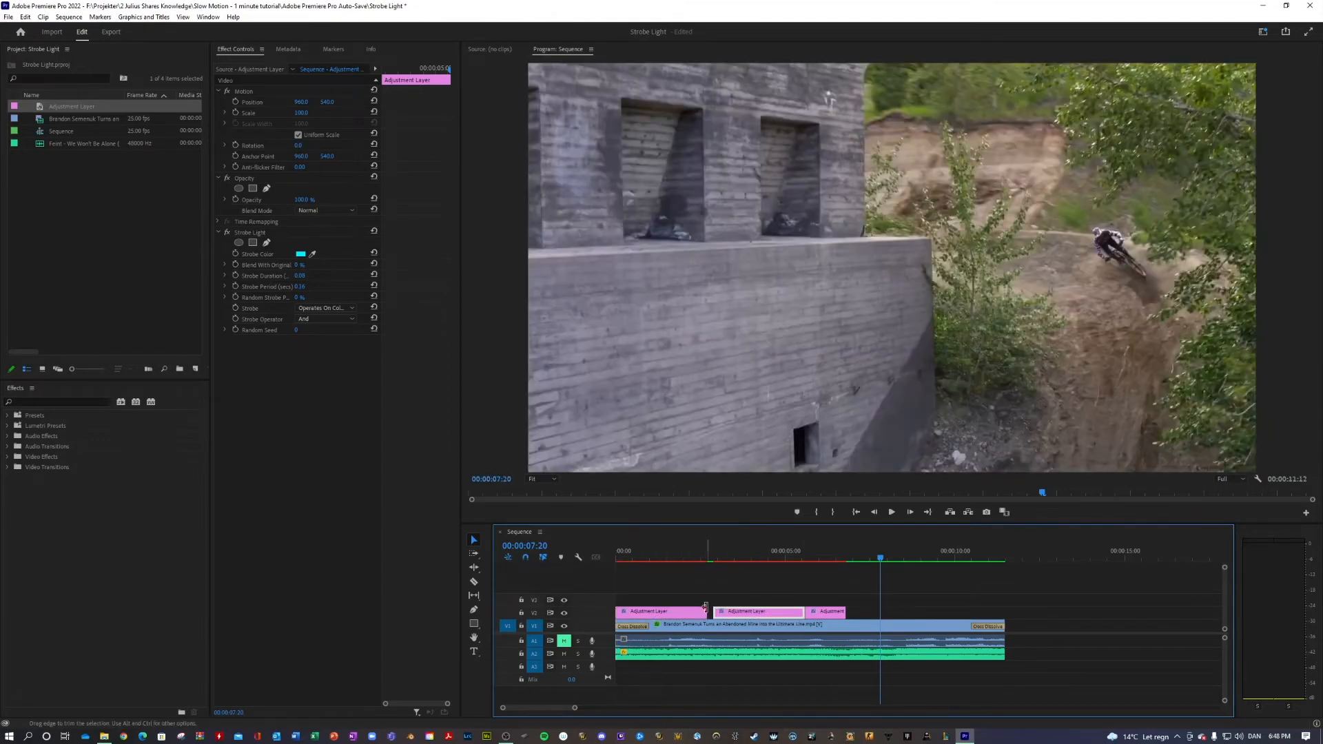
left_click(675, 561)
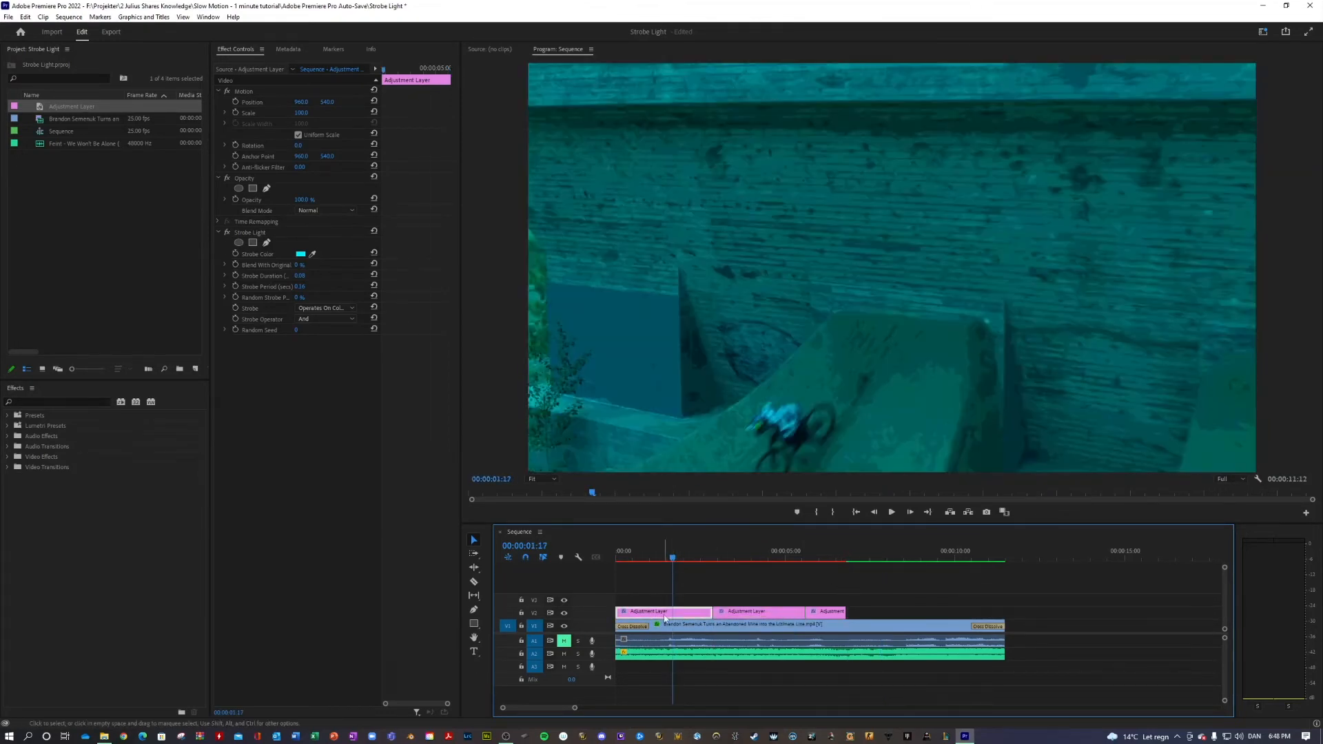
left_click(307, 285)
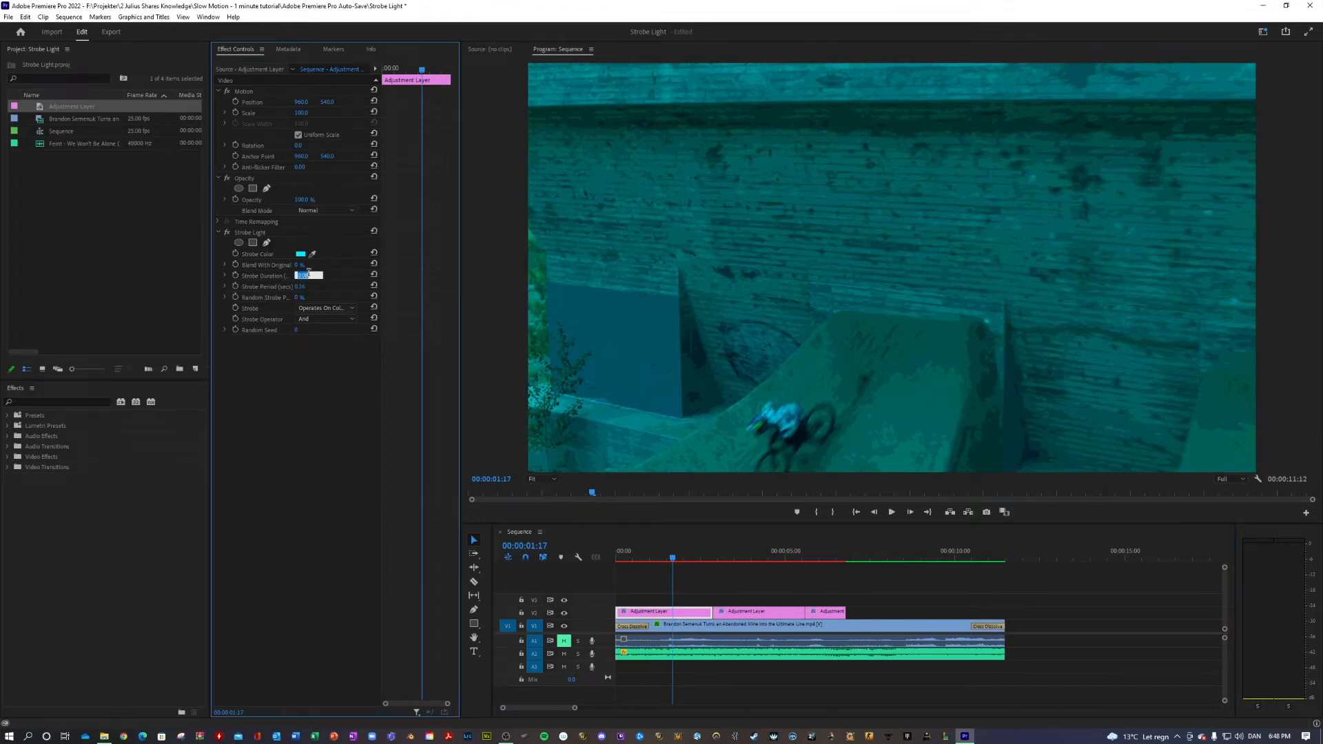
key("Return")
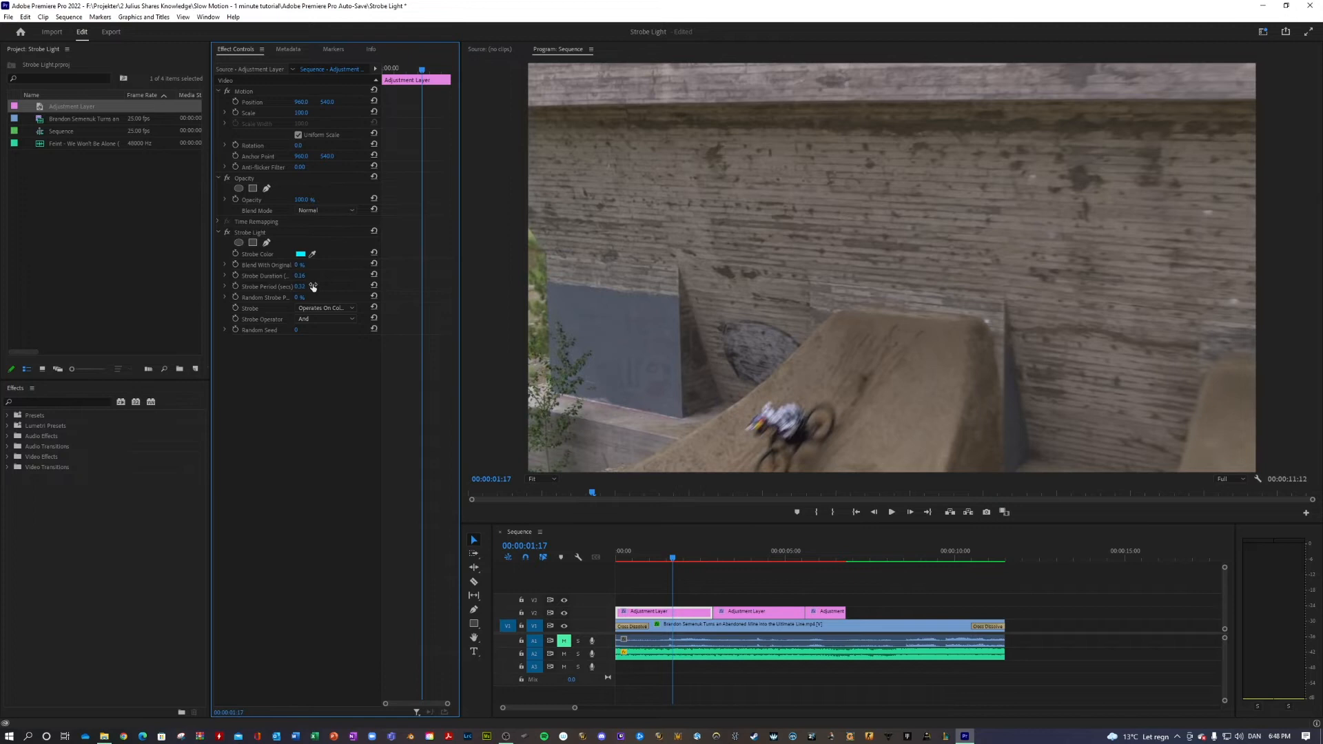
Play the accelerating strobe from the sequence start and compare the strobe settings of the adjustment layers
left_click_drag(676, 559, 564, 553)
key("space")
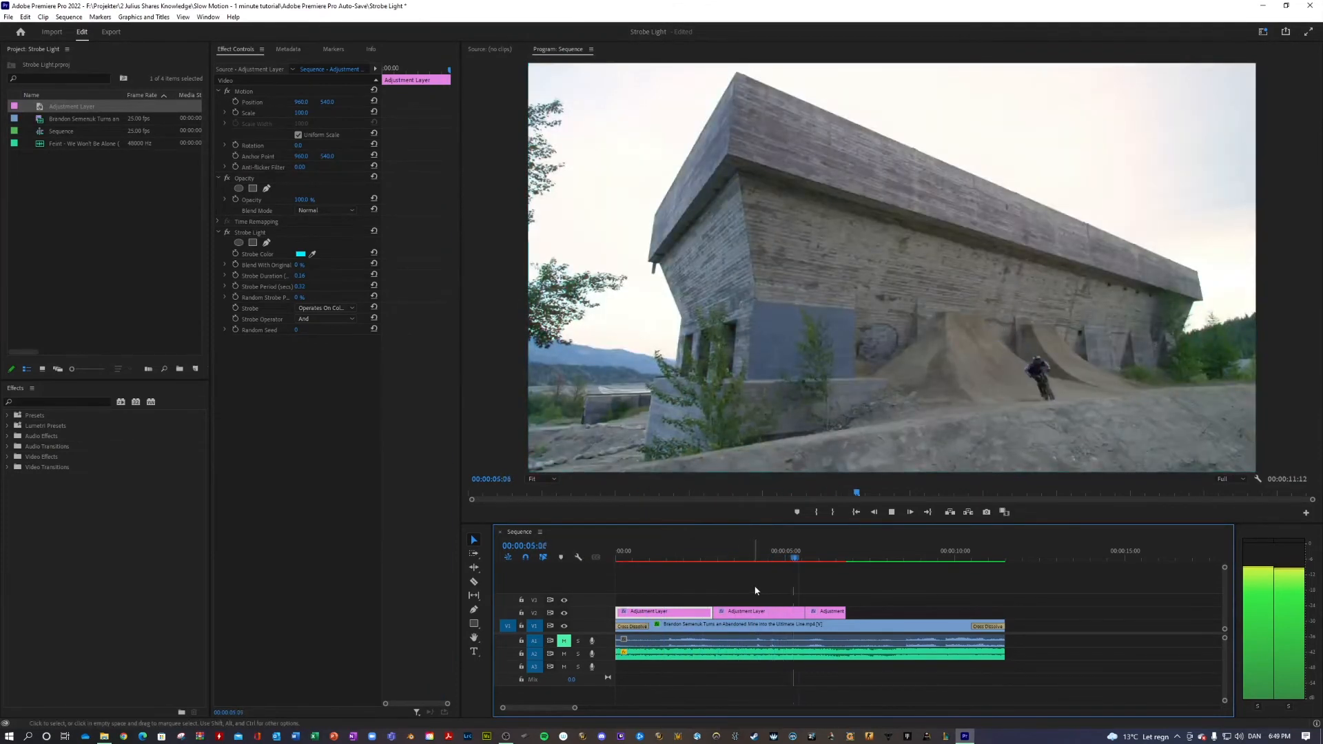
key("space")
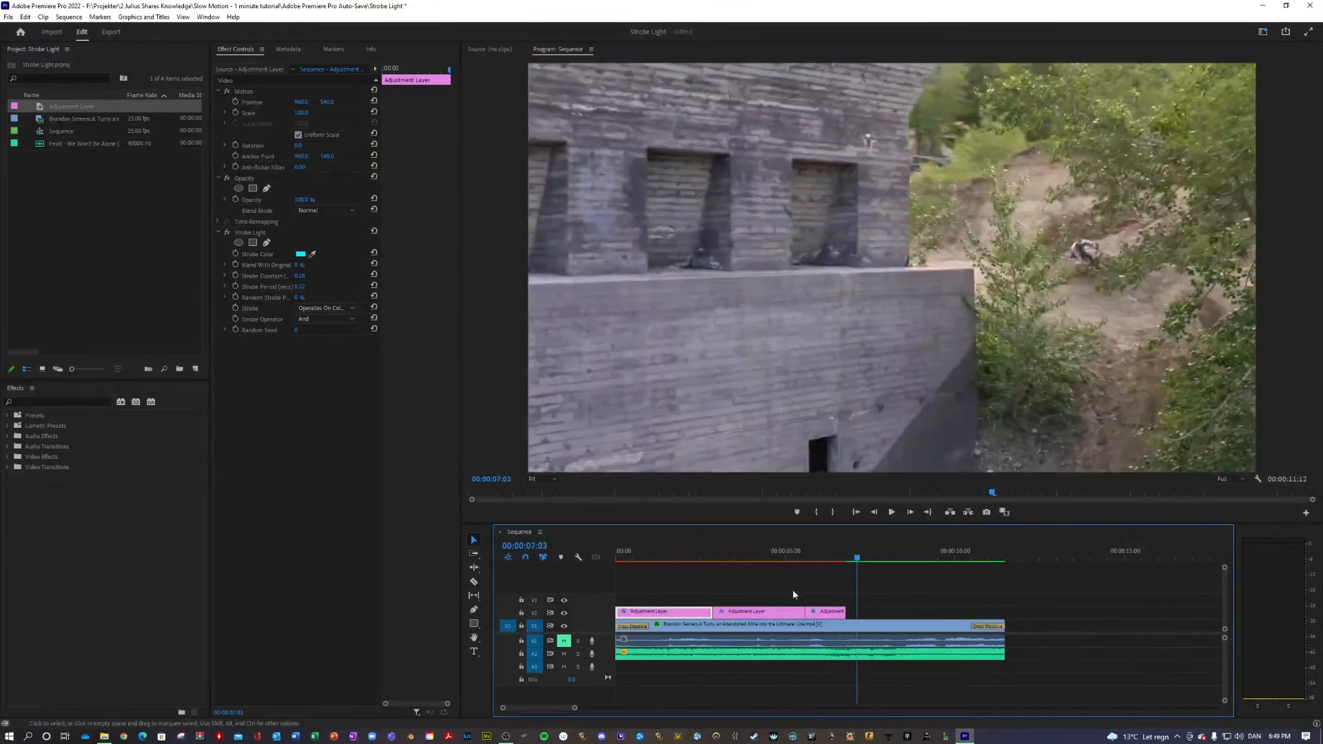
left_click(824, 613)
left_click(790, 616)
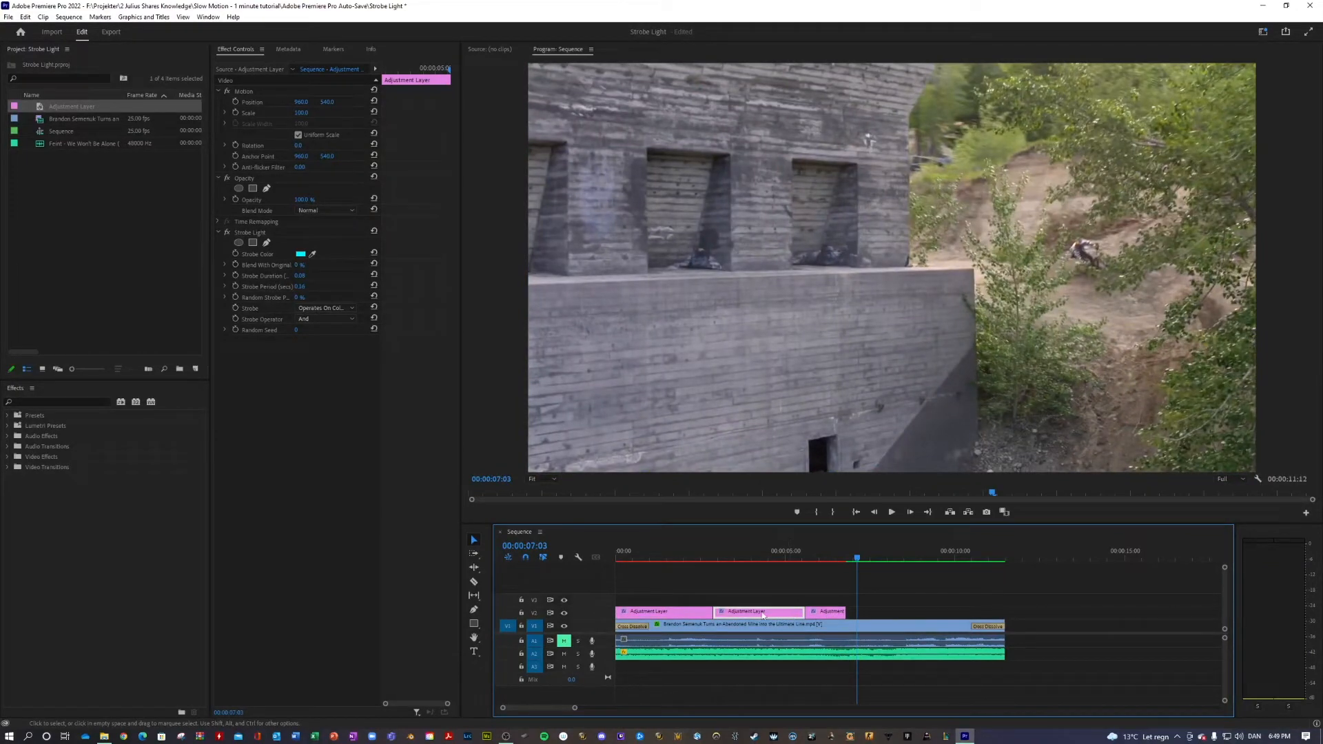
left_click(677, 617)
left_click(677, 558)
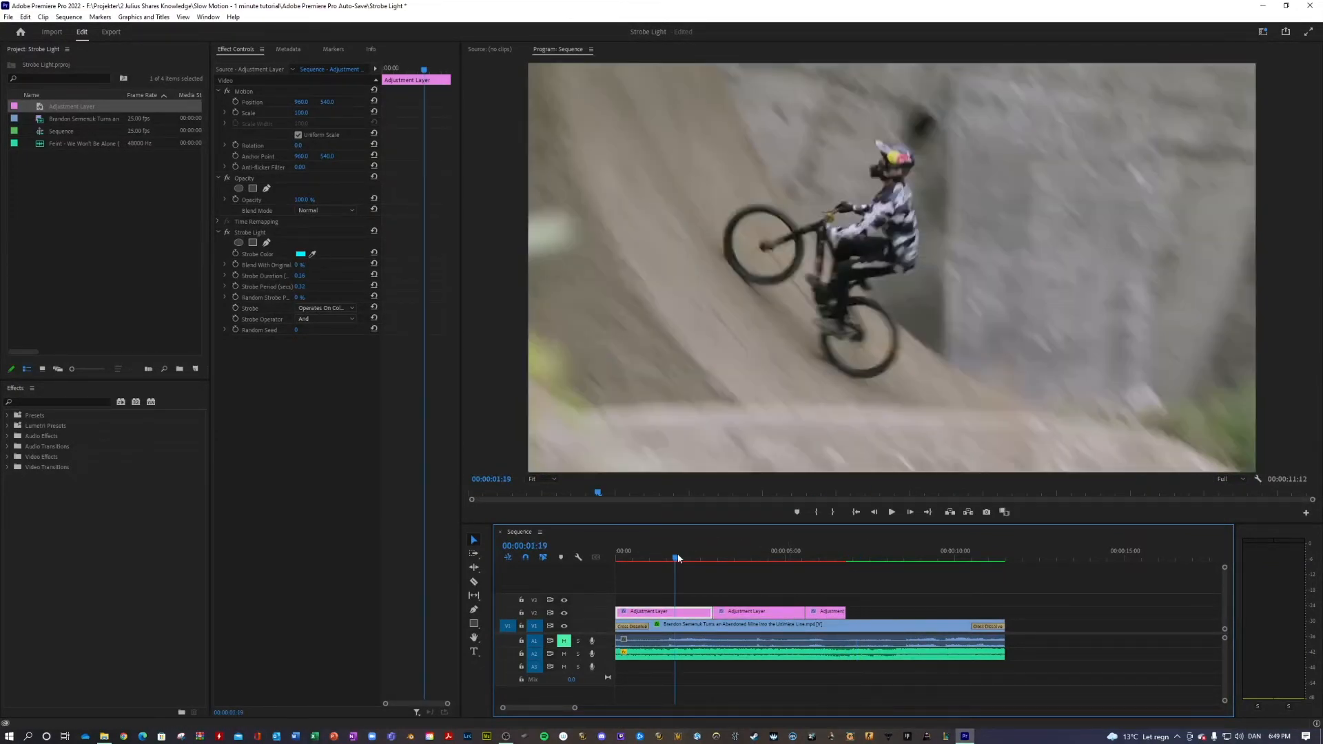
left_click_drag(677, 558, 567, 564)
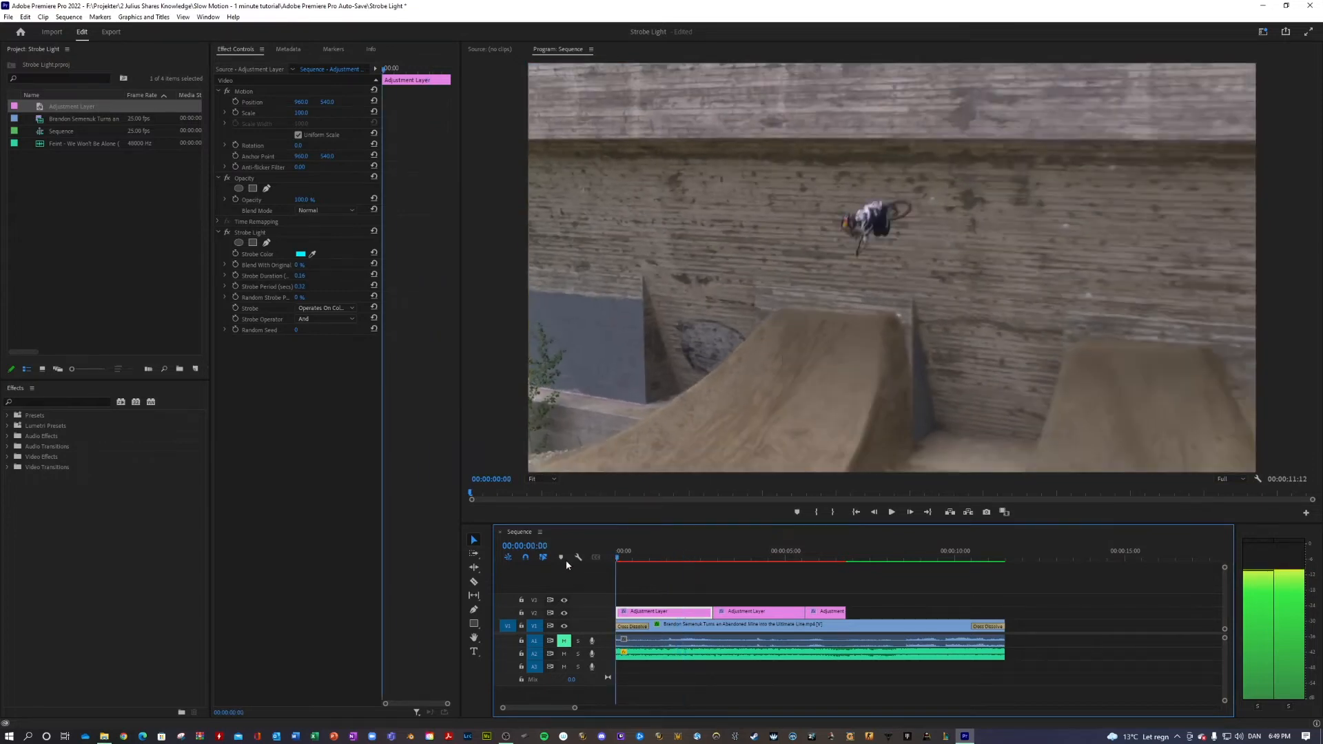
key("space")
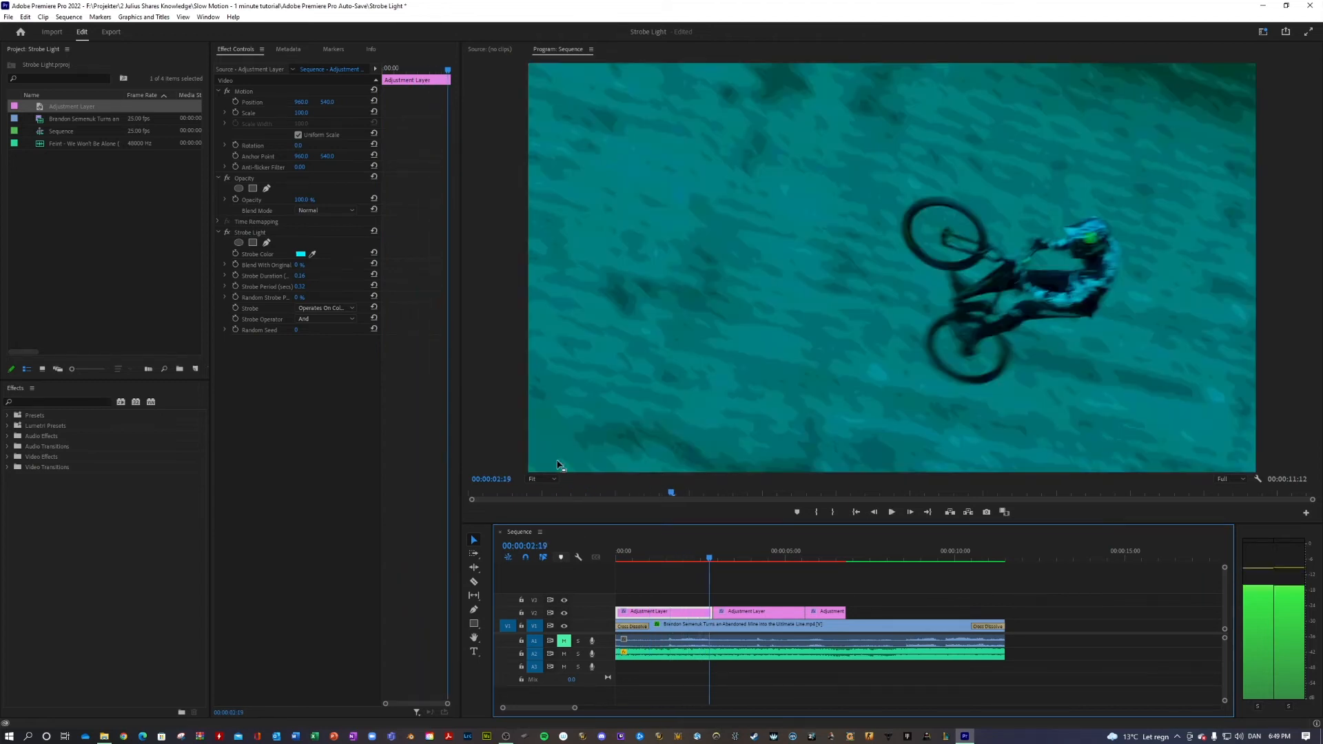
key("space")
Render the sequence In to Out and play back the rendered strobe buildup
left_click(69, 17)
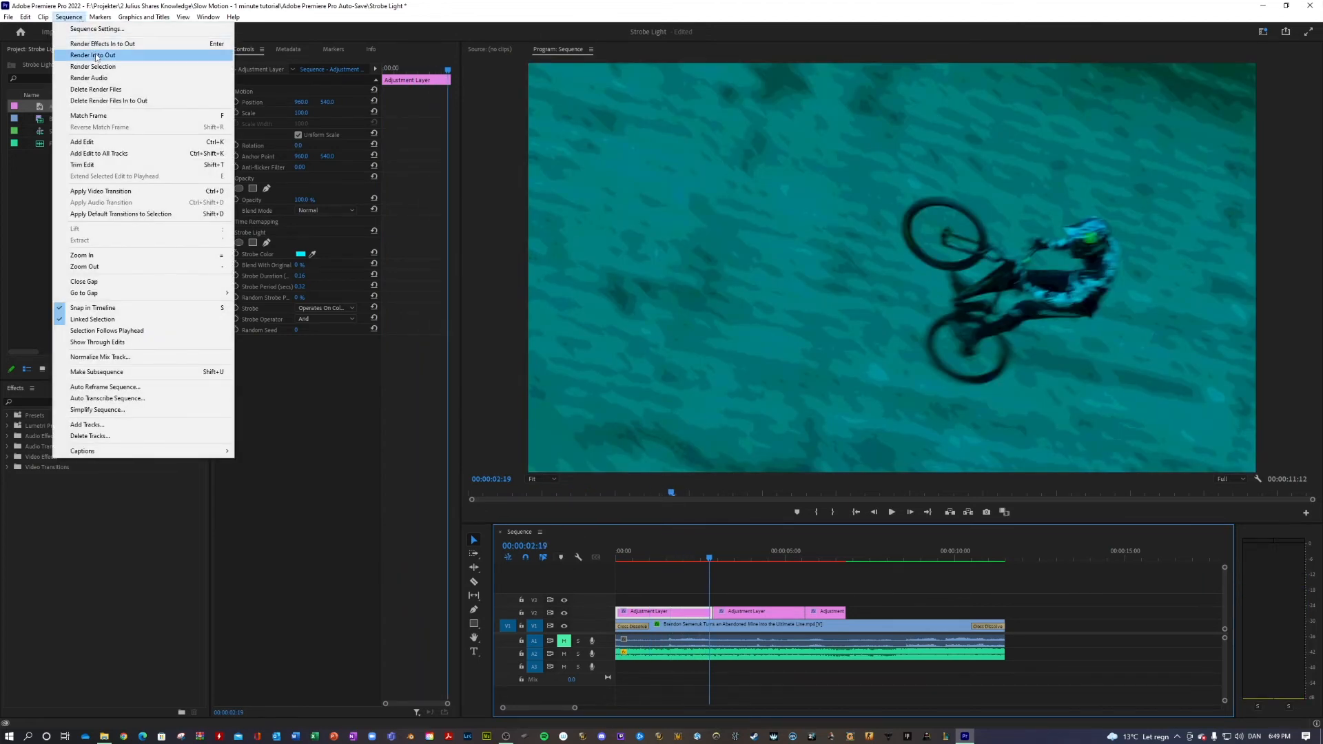
left_click(93, 56)
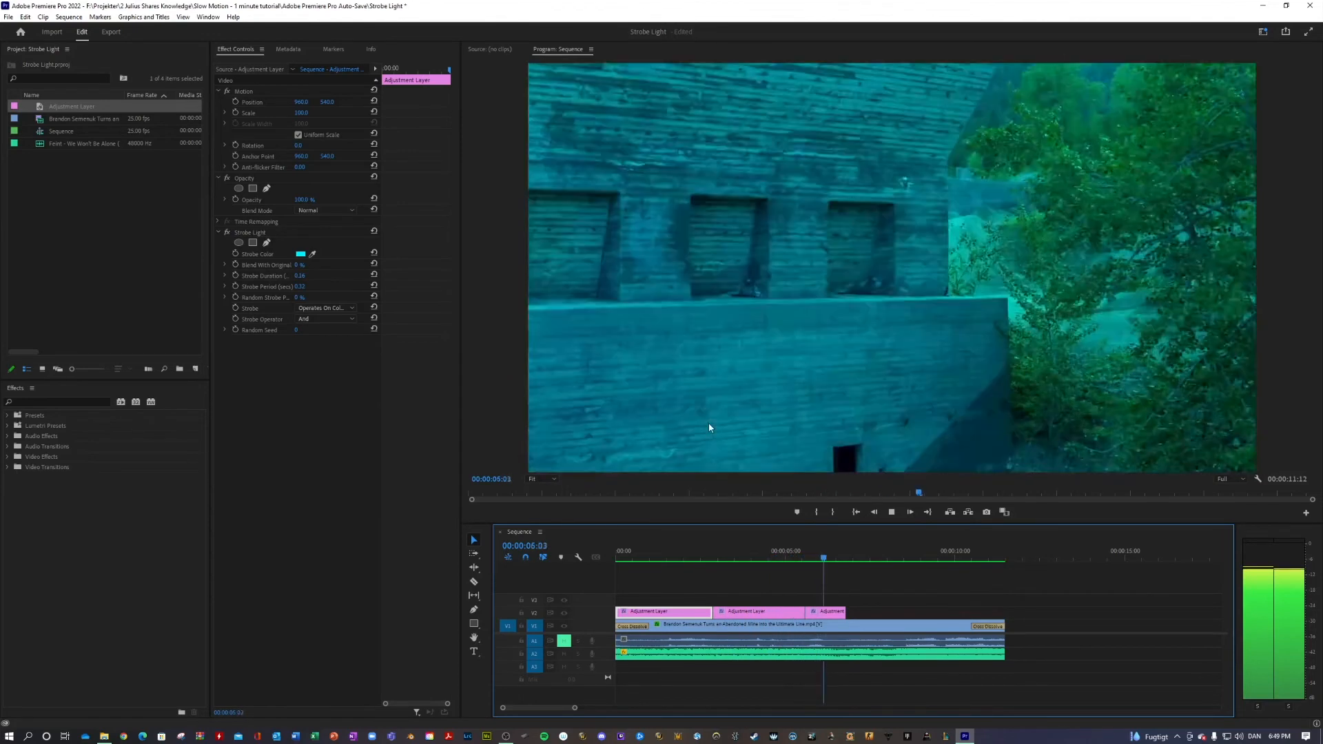
key("space")
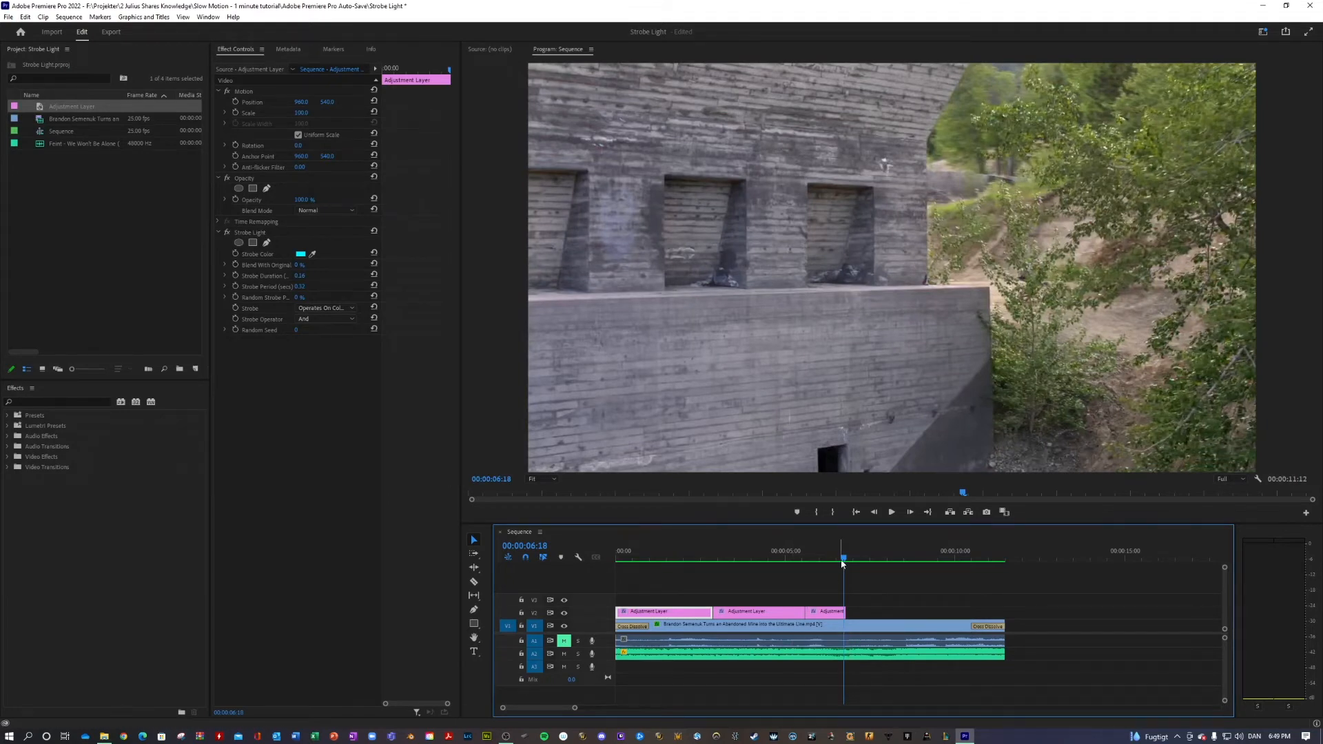
Delete the first adjustment layer and set the longer remaining layer's Strobe Color to bright green (24FF00), with the playhead at 00:00:04:14
key("Delete")
left_click_drag(840, 555, 769, 554)
left_click(761, 610)
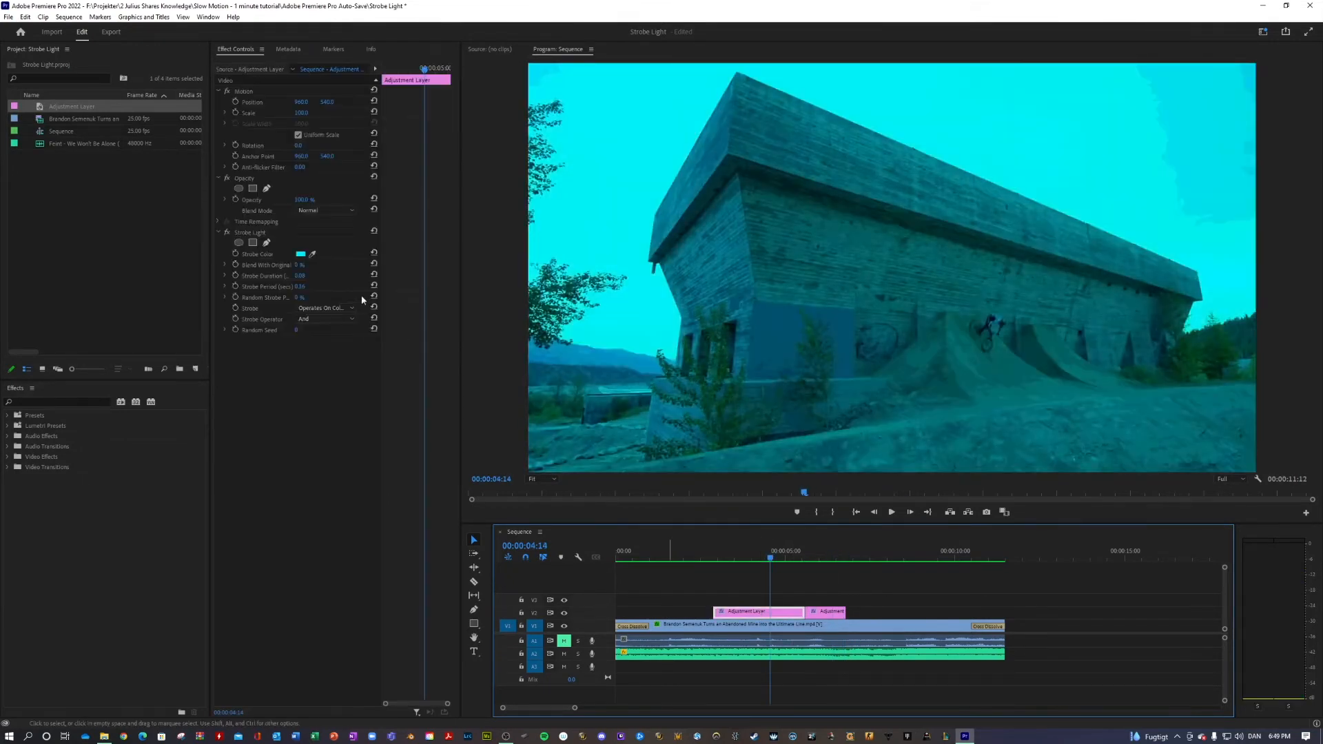
left_click(300, 254)
left_click_drag(679, 363, 684, 353)
left_click(750, 299)
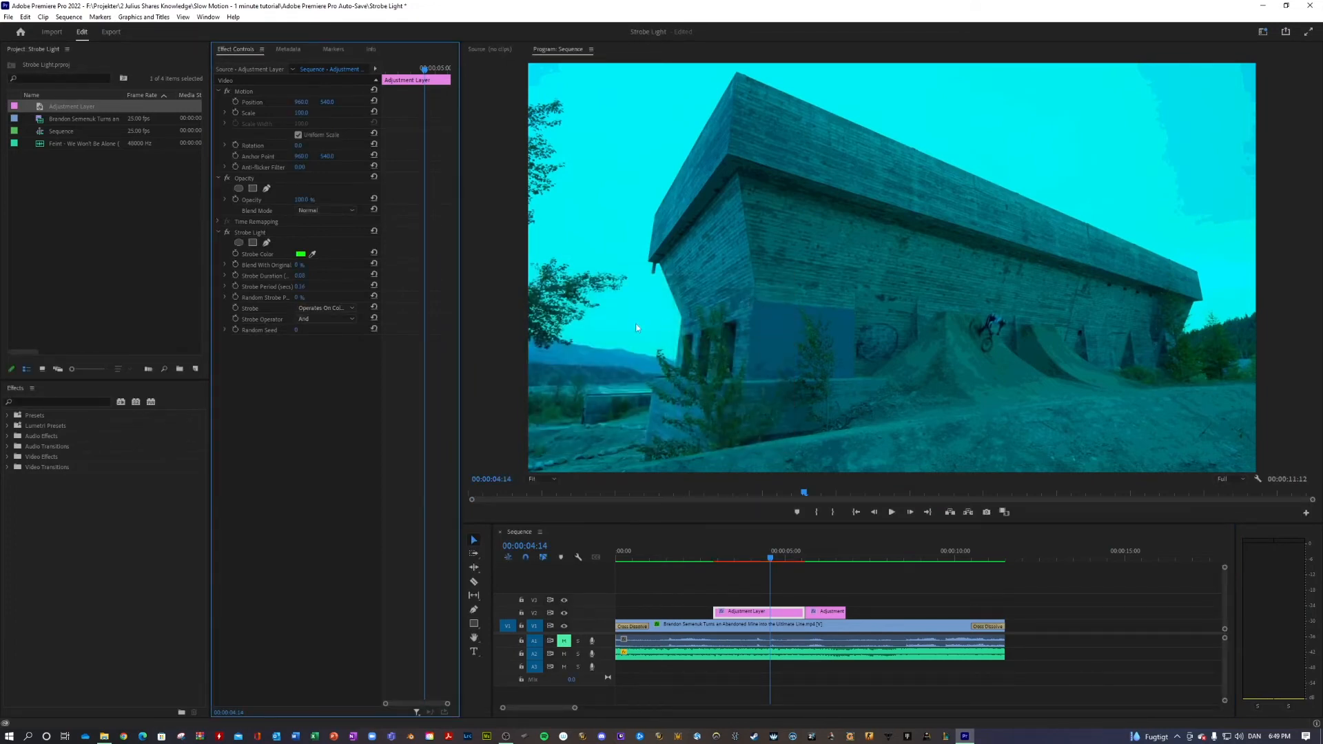
Change the longer adjustment layer's Strobe Color to purple and check the Strobe Operator options
left_click(300, 254)
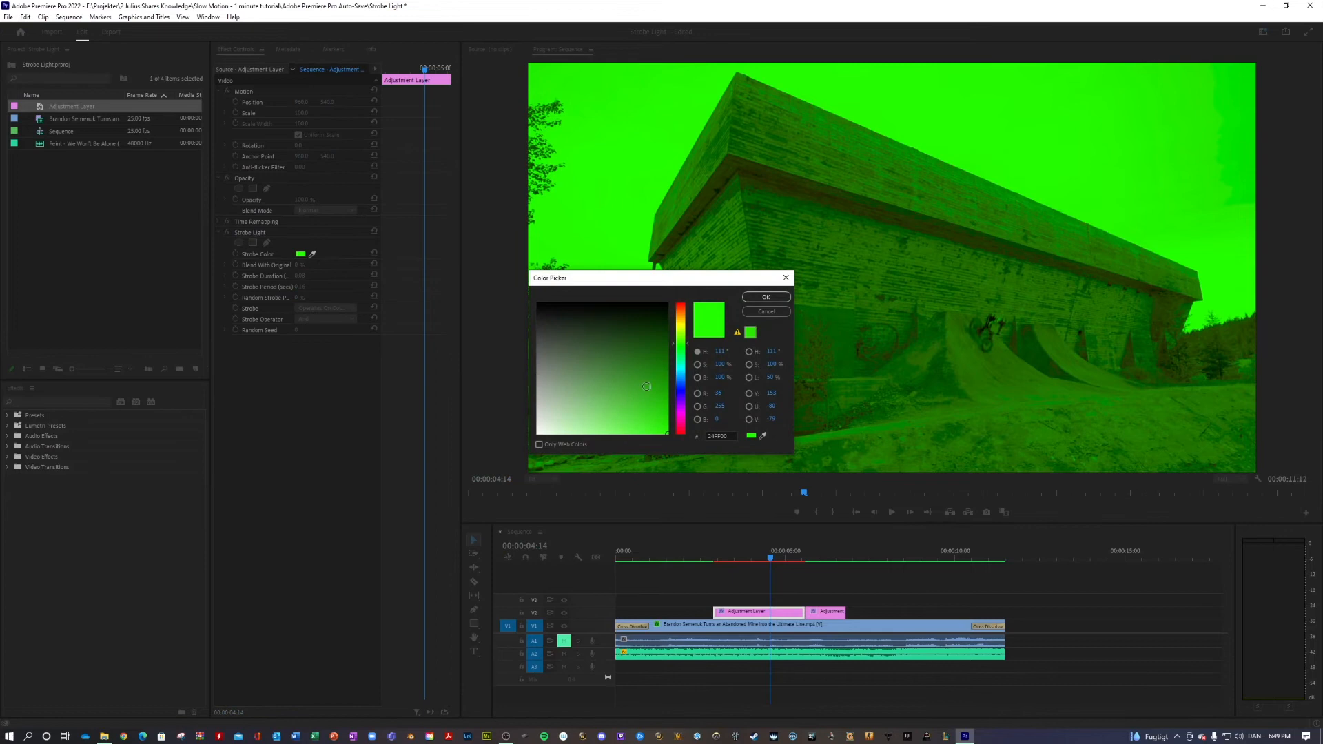
left_click_drag(686, 363, 682, 404)
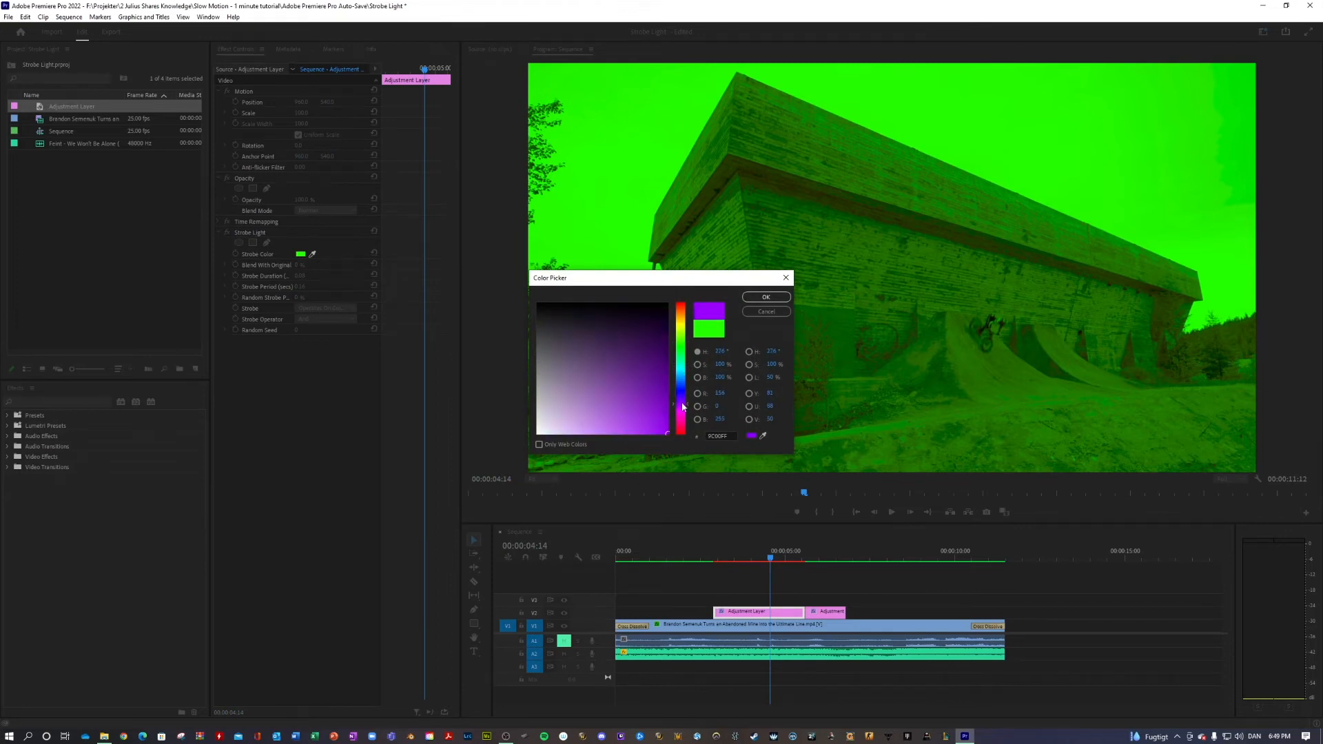
left_click(765, 297)
left_click(330, 319)
left_click(333, 412)
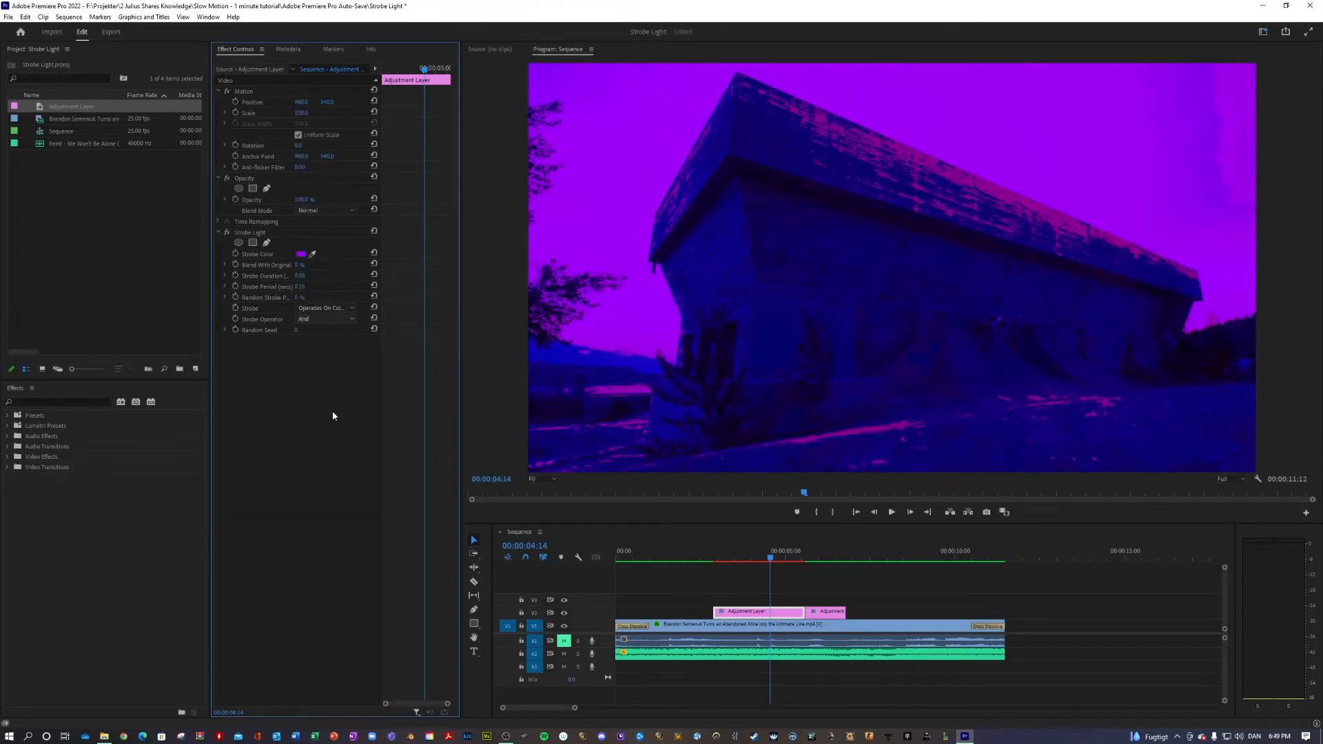
Preview the purple flash with the Xor, Or, Darker, Lighter, Minimum and Screen options of the longer adjustment layer's Strobe Operator
left_click(337, 318)
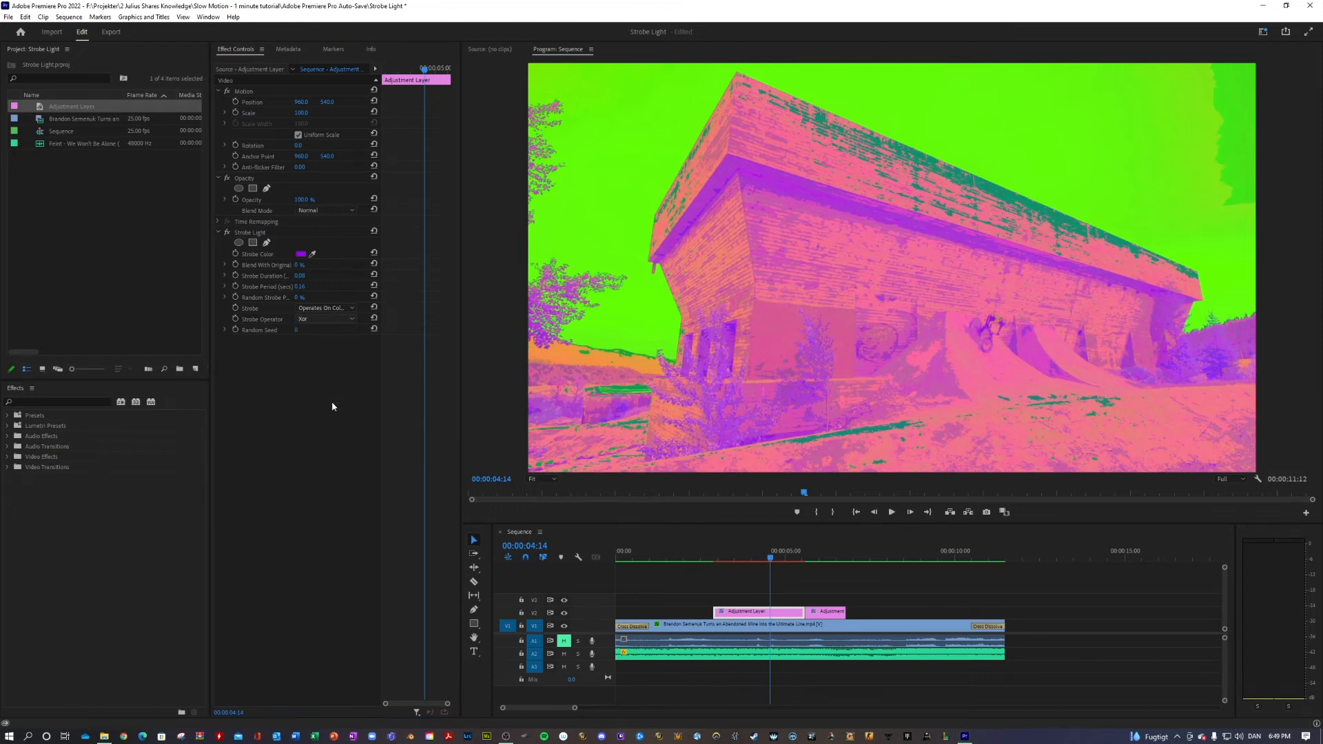
left_click(332, 398)
left_click(336, 320)
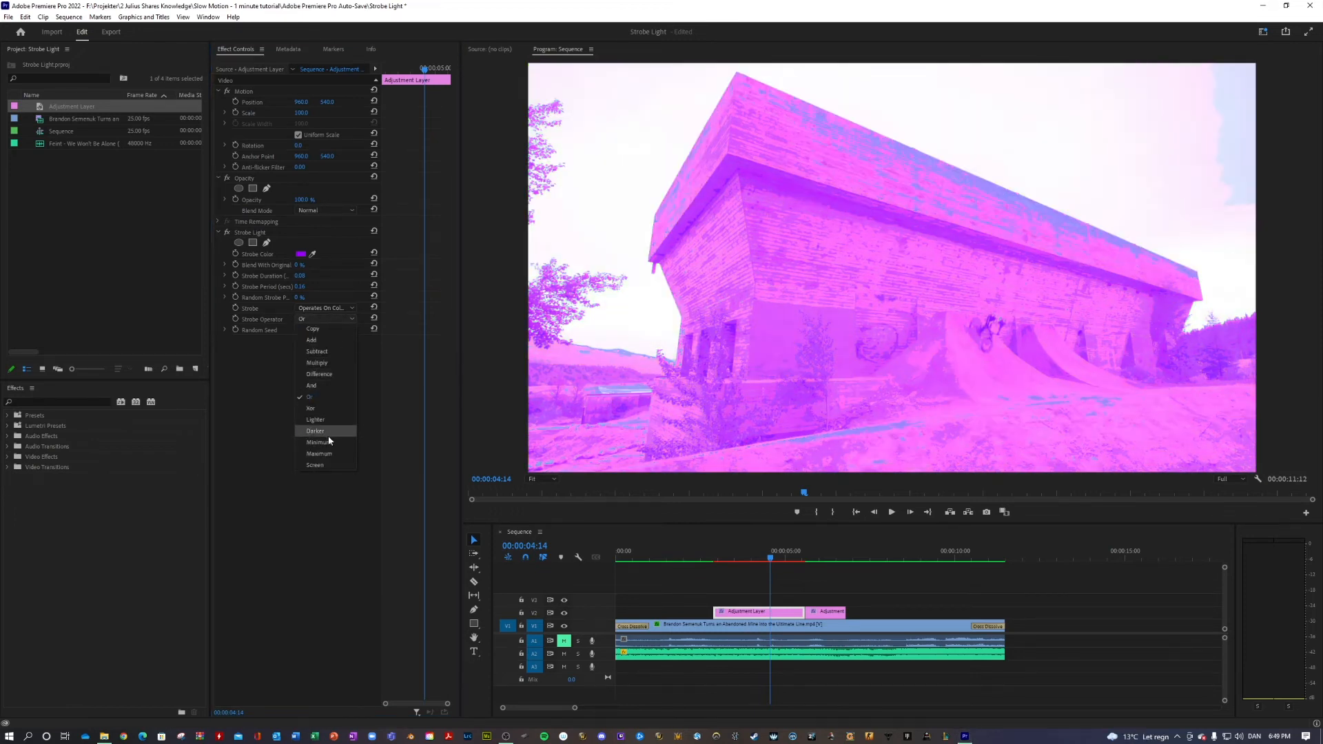
left_click(328, 438)
left_click(333, 320)
left_click(328, 434)
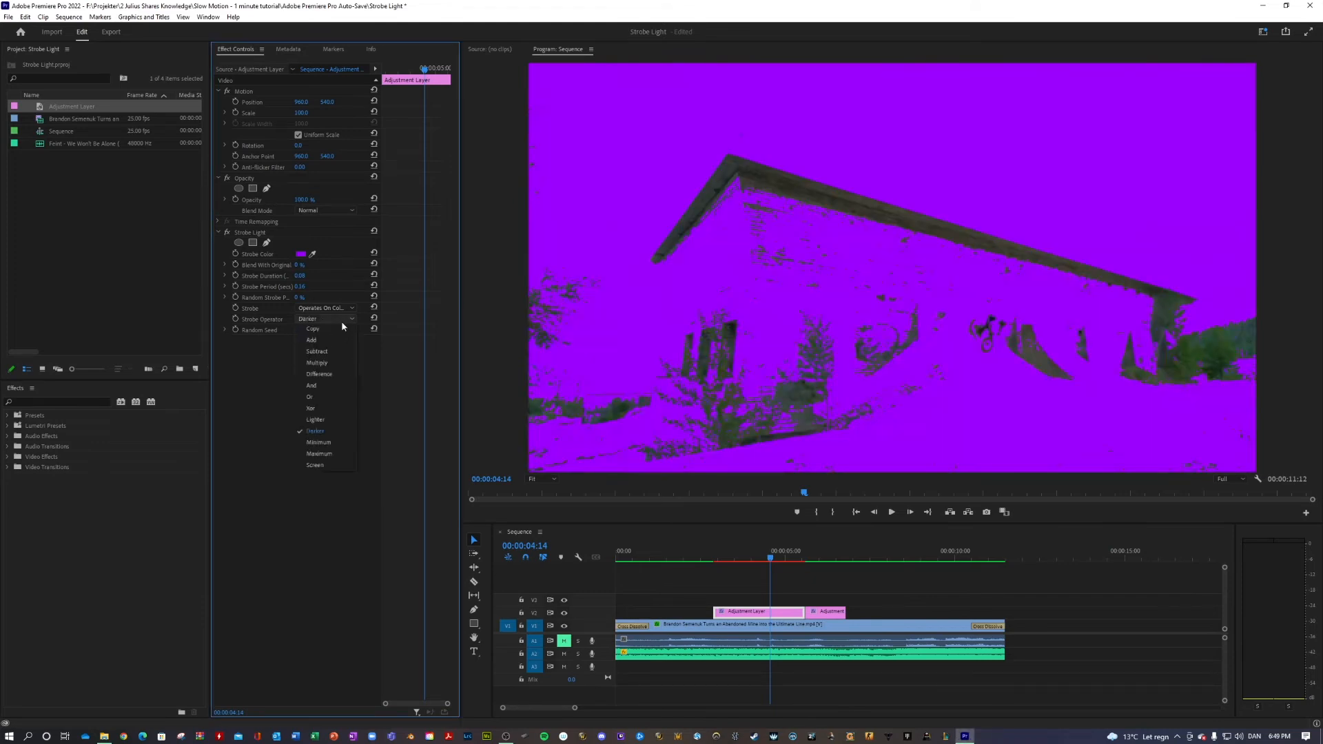
left_click(329, 420)
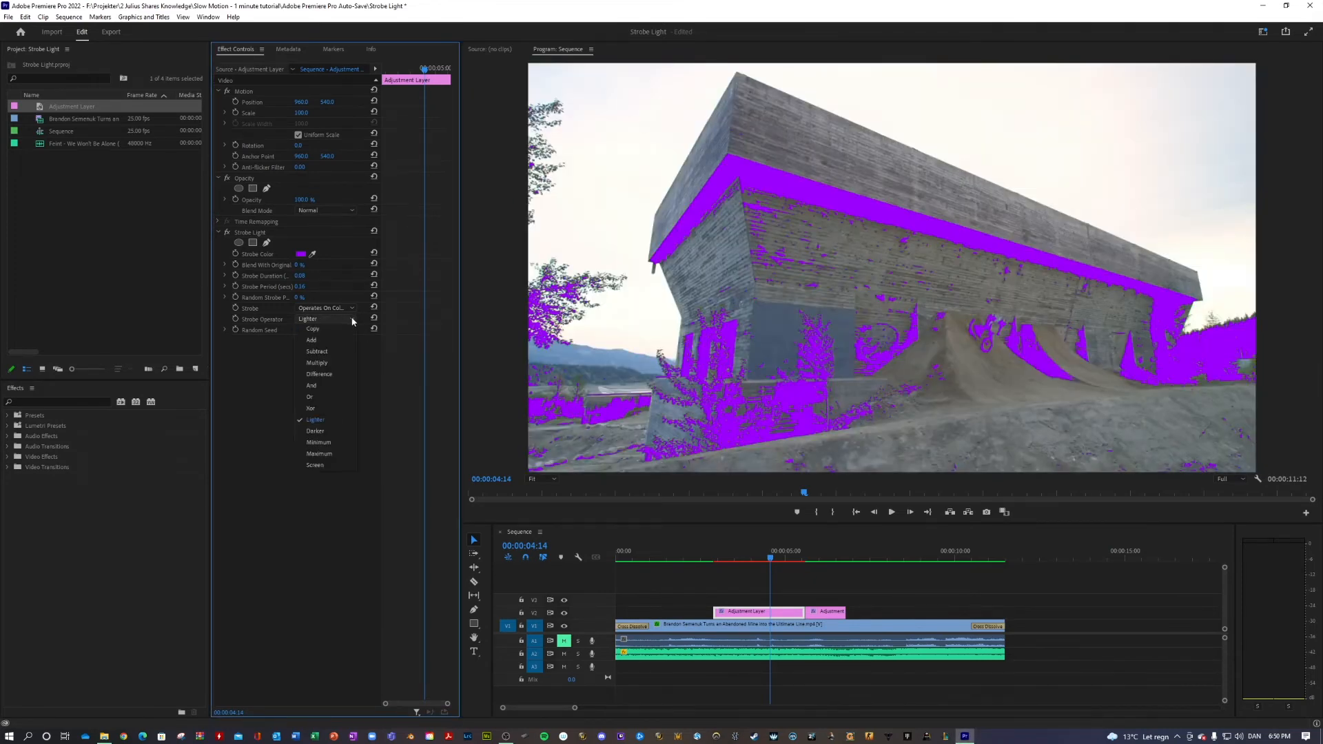
left_click(327, 444)
left_click(328, 319)
left_click(334, 464)
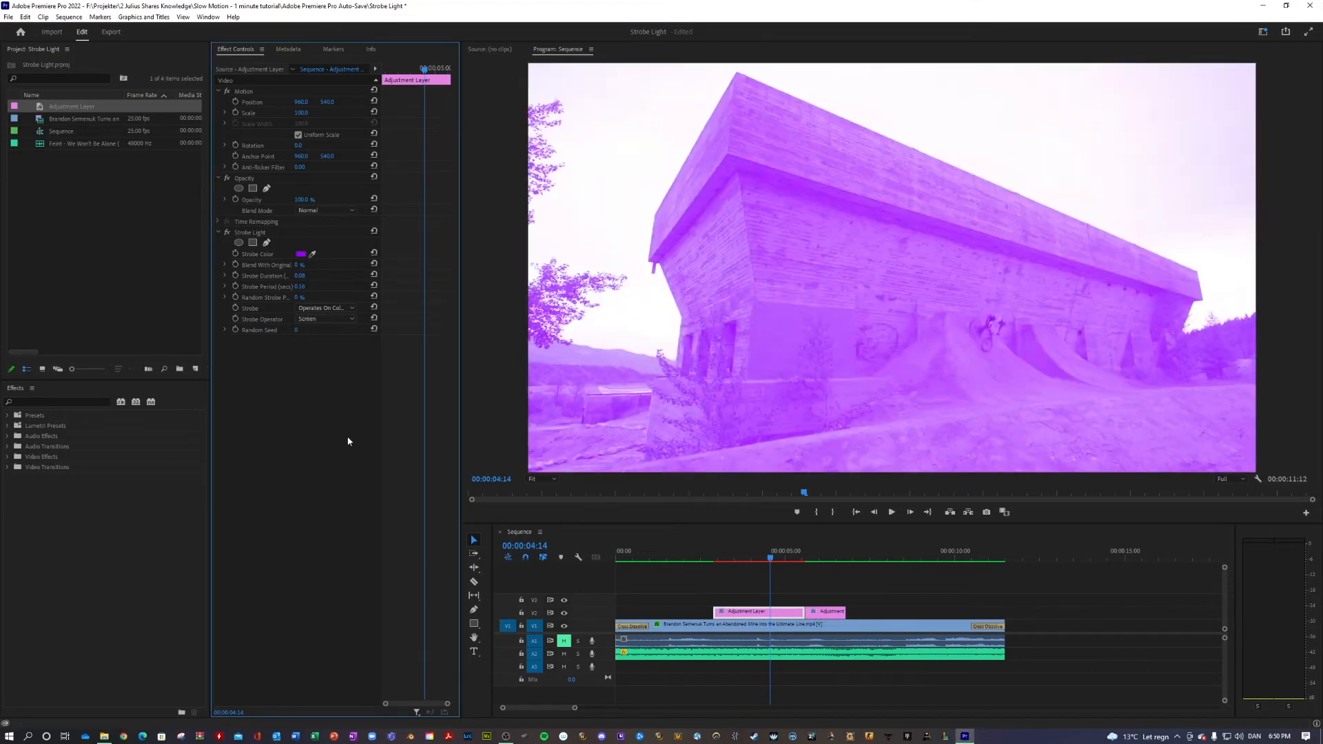
Set the longer adjustment layer's Strobe Operator to Copy and play the sequence from the start
left_click(329, 319)
left_click(326, 333)
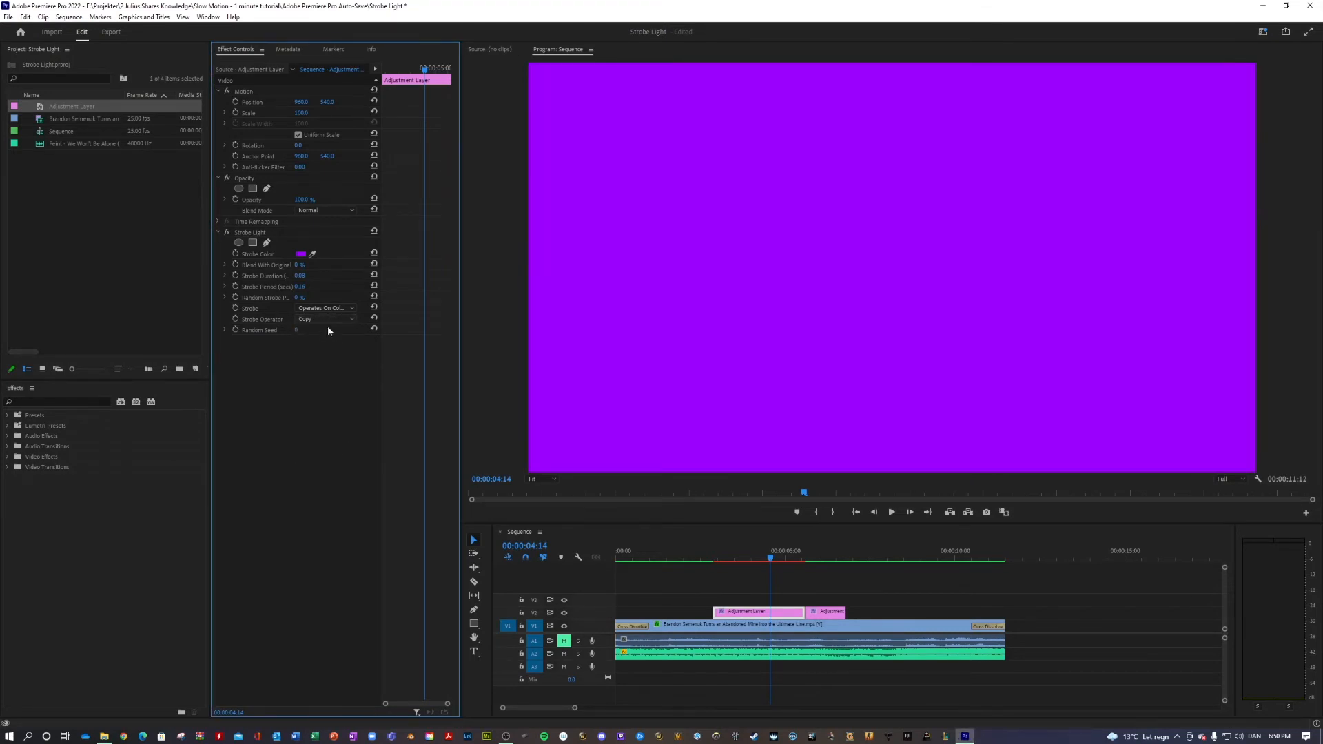
left_click_drag(763, 560, 590, 560)
key("space")
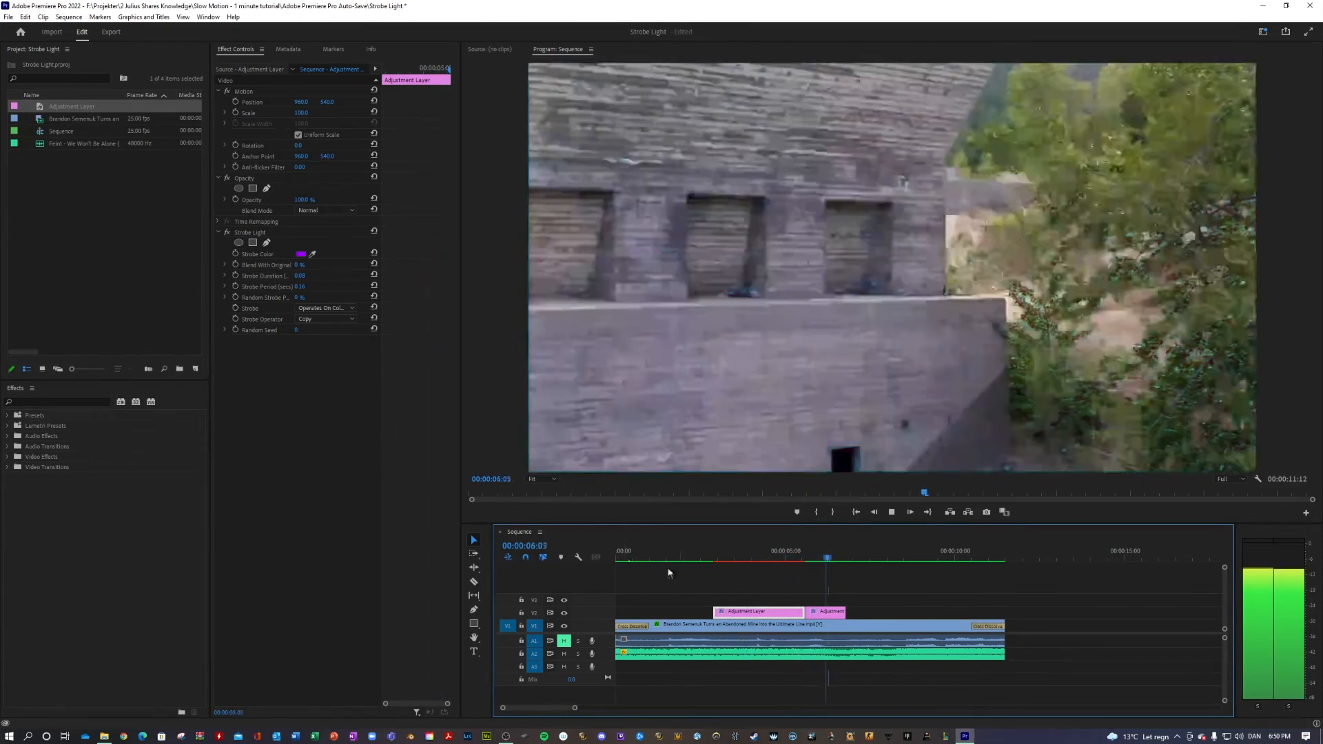
Try Add as the longer adjustment layer's Strobe Operator, check the shorter layer's settings, and set the operator to And
left_click(777, 557)
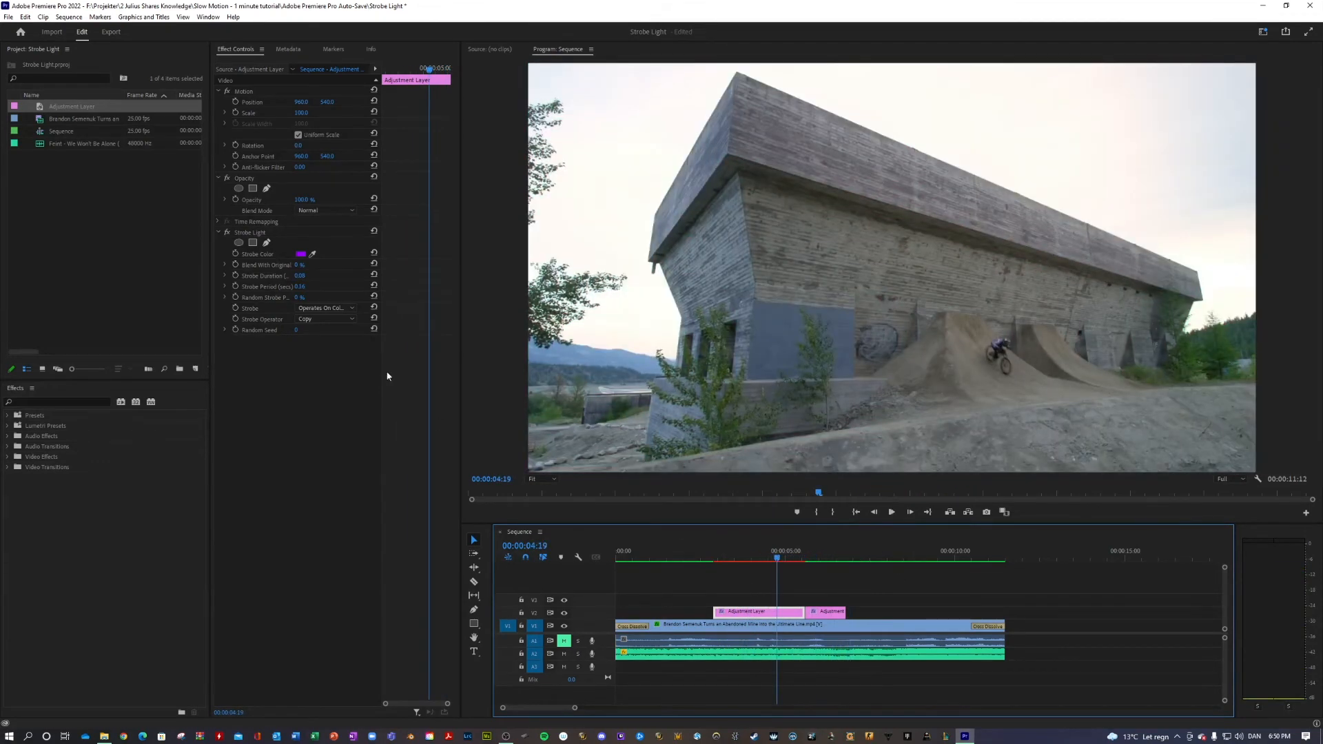
left_click(332, 314)
left_click(329, 340)
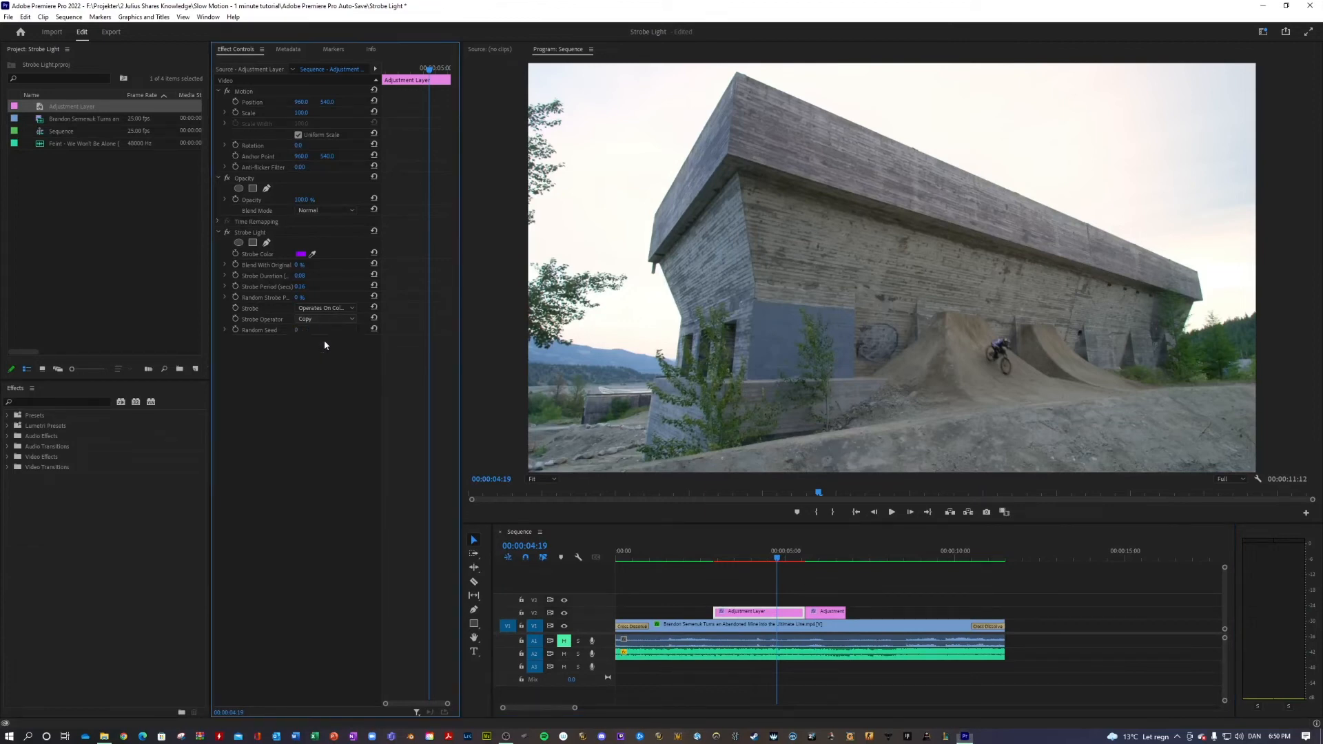
left_click(826, 613)
left_click(771, 612)
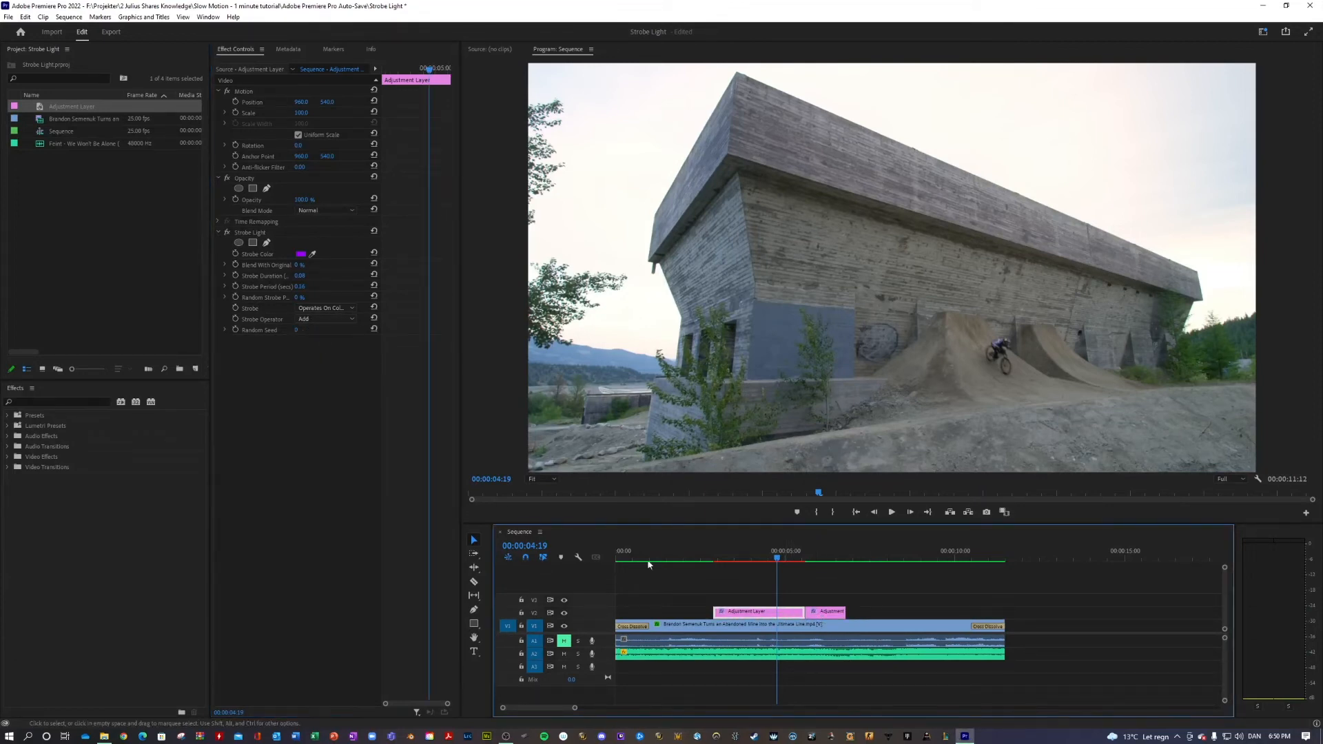
left_click(334, 321)
left_click(322, 386)
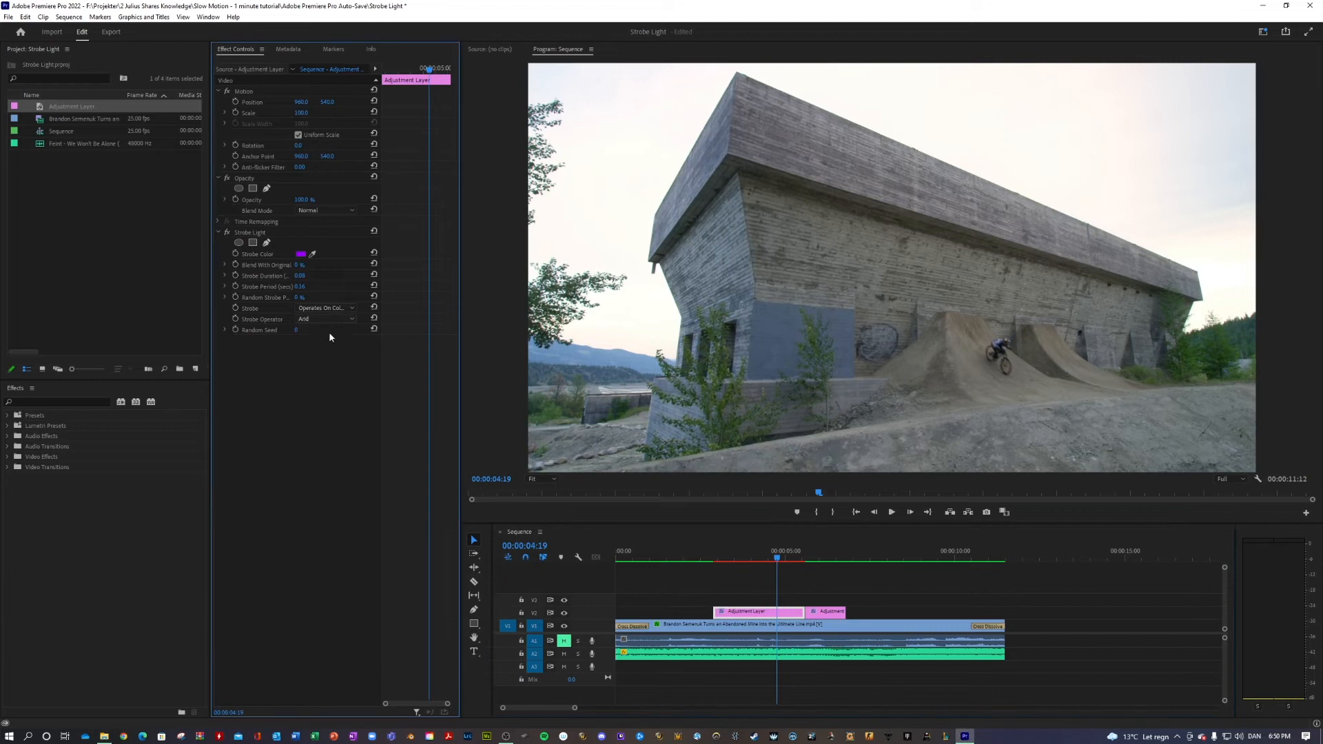
Set the longer adjustment layer's Strobe Color to a lighter purple and preview the flash at 00:00:04:10
left_click(300, 254)
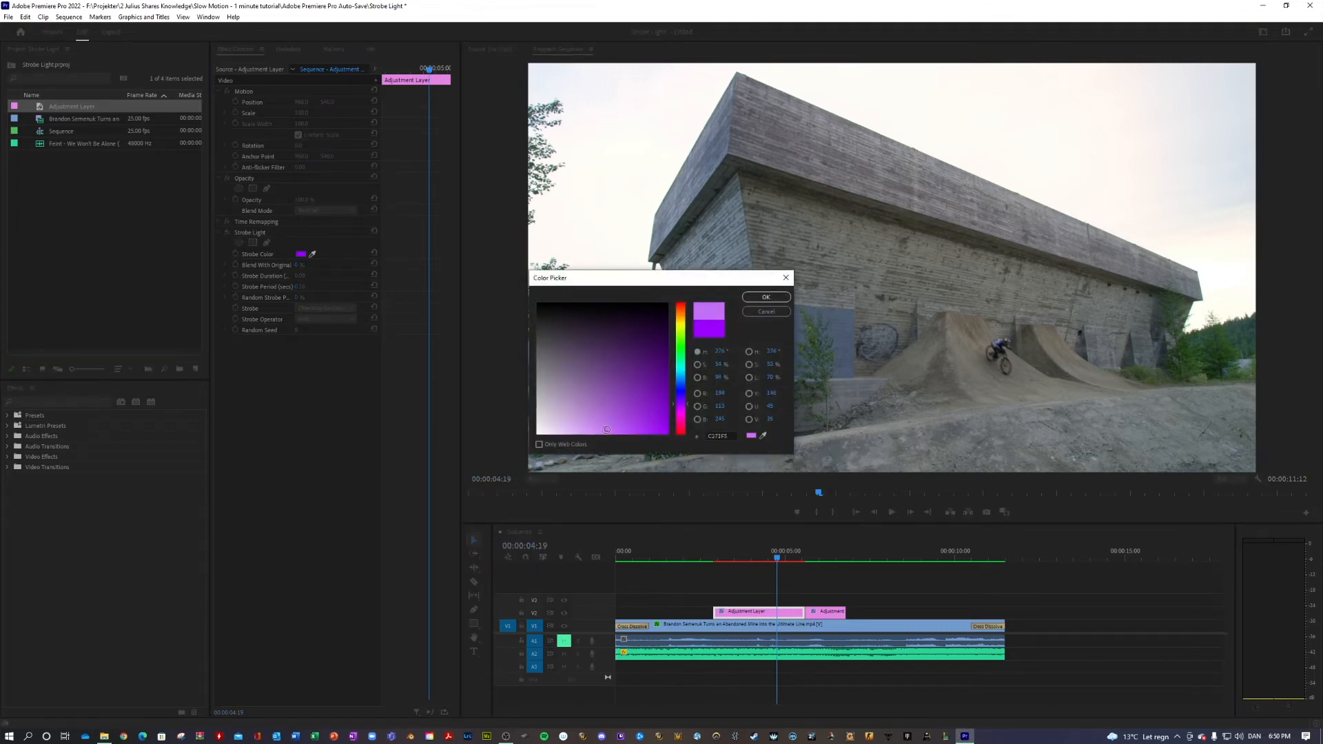
left_click(751, 301)
left_click_drag(776, 557, 766, 556)
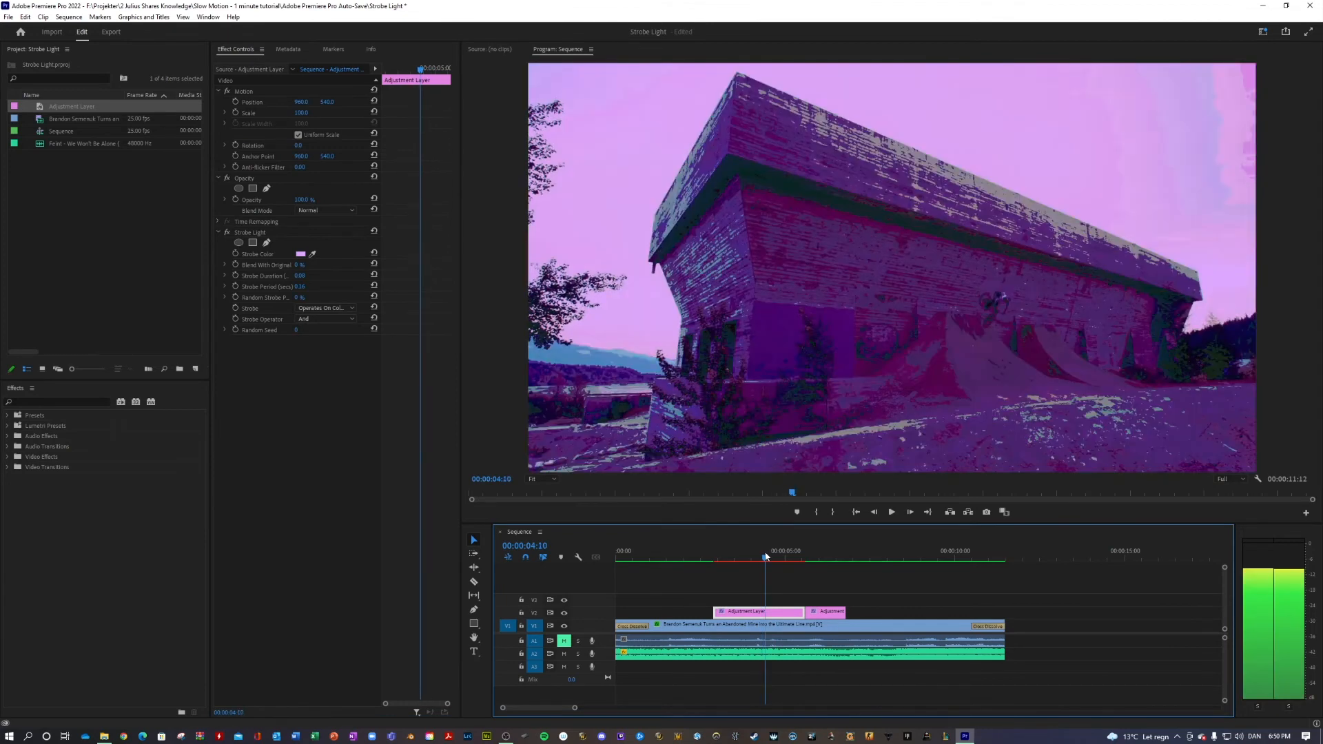
Compare the flashes and strobe settings of the shorter and longer adjustment layers, ending on the longer one at 00:00:05:05
left_click(820, 613)
left_click_drag(775, 558, 816, 562)
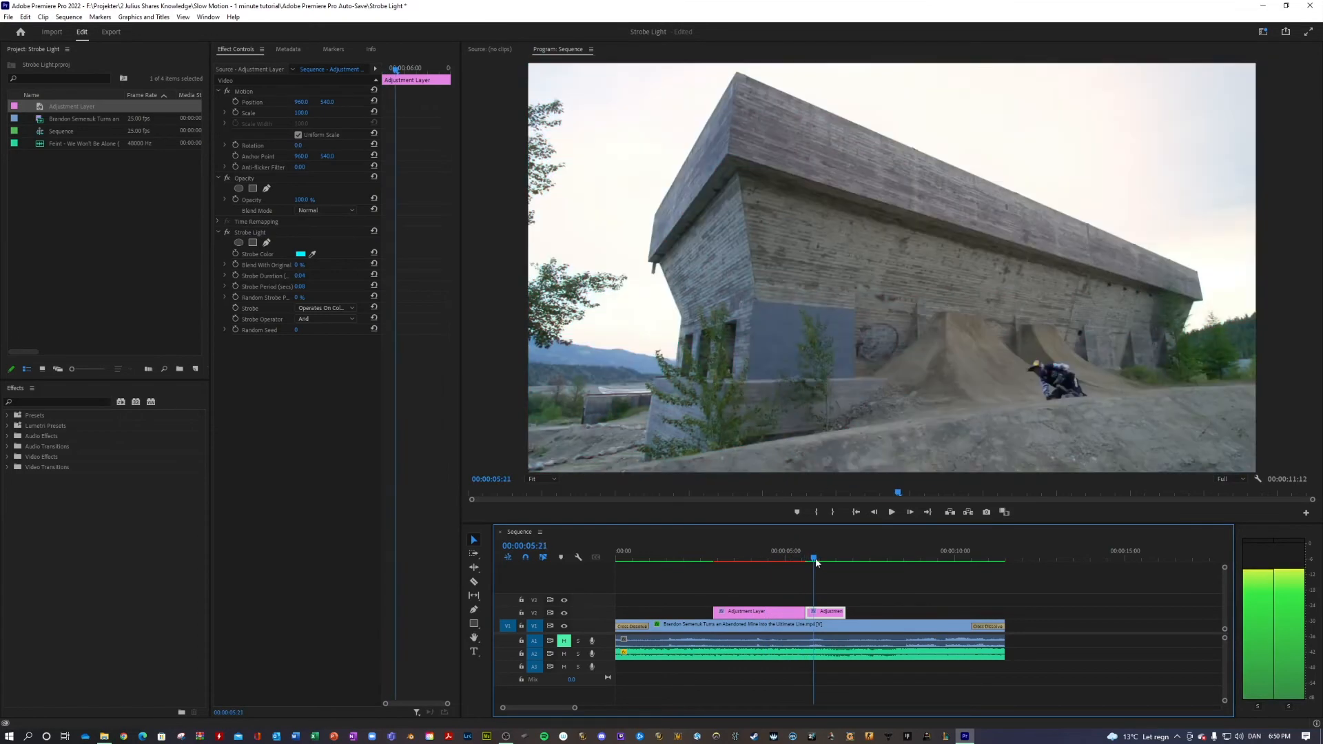
left_click(781, 611)
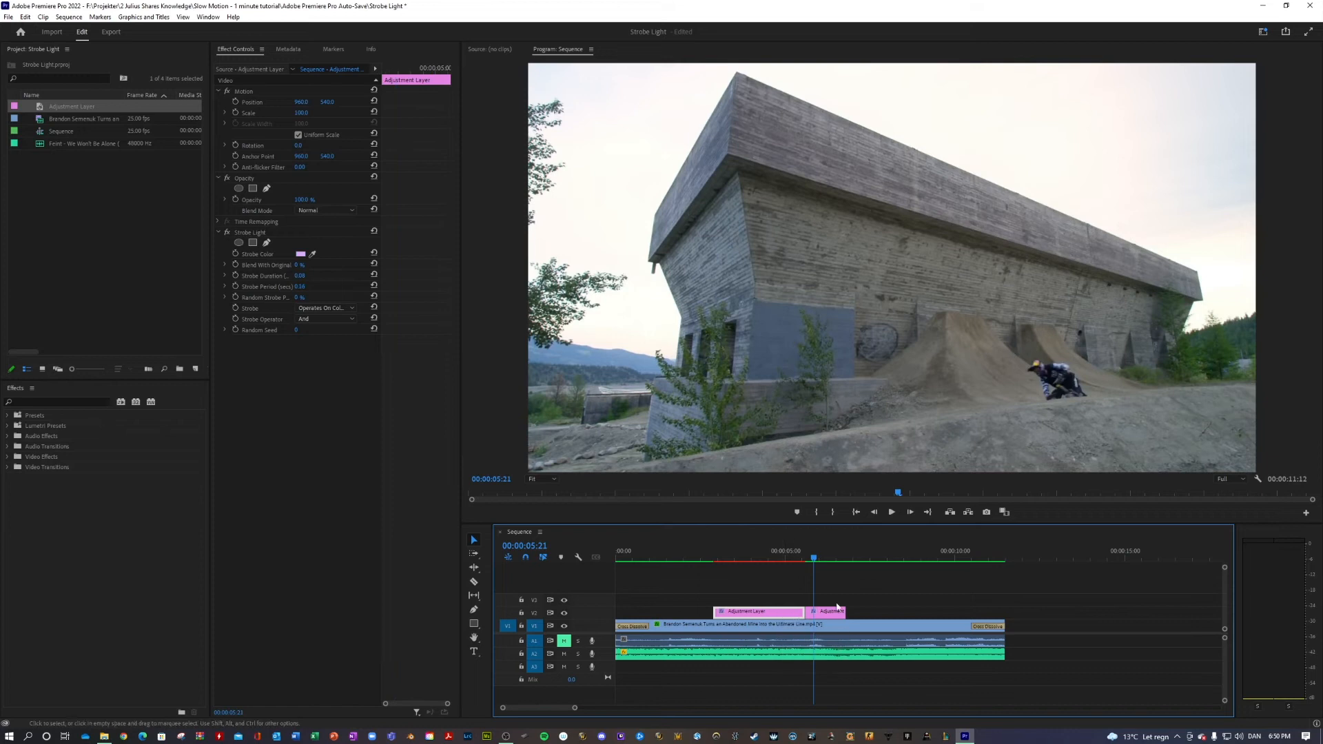
left_click_drag(816, 559, 794, 556)
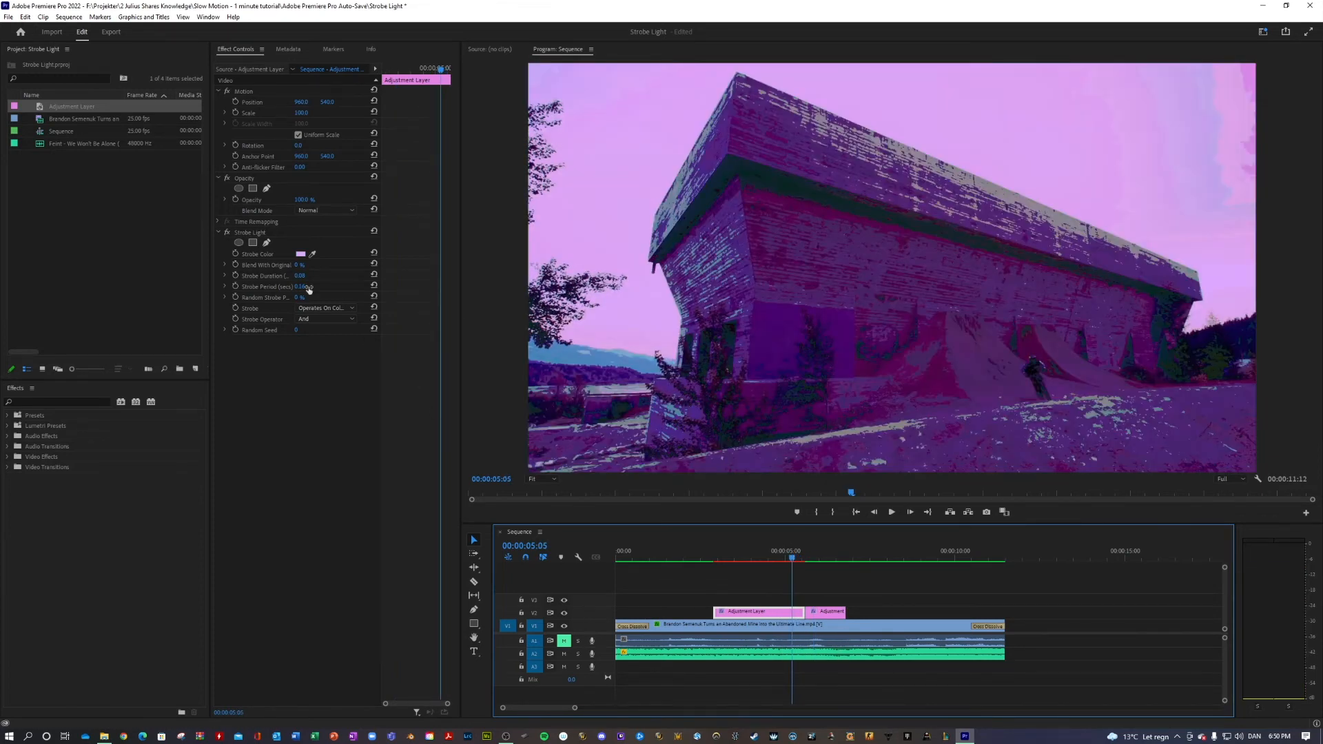
Change the longer adjustment layer's Strobe Color to light green, then light cyan, and compare it with the shorter layer's flash at 00:00:05:22
left_click(300, 254)
left_click(682, 353)
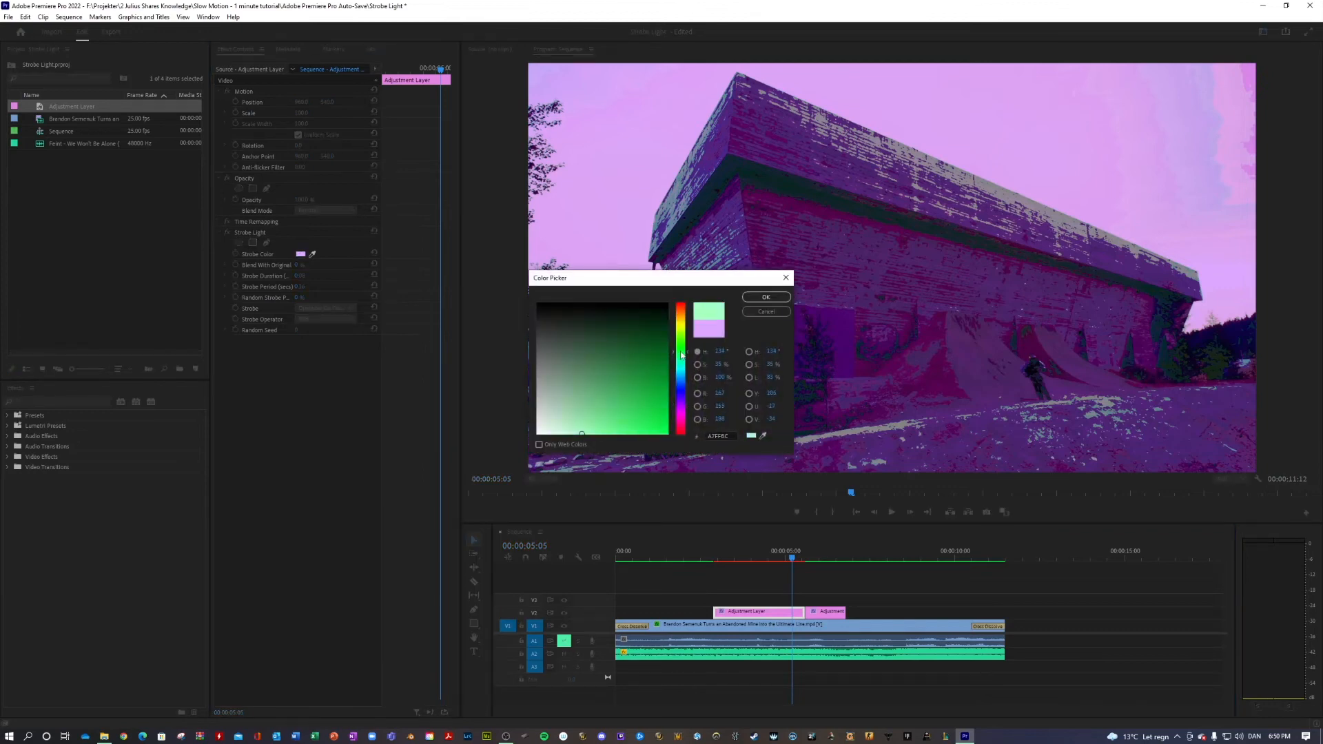
left_click(765, 297)
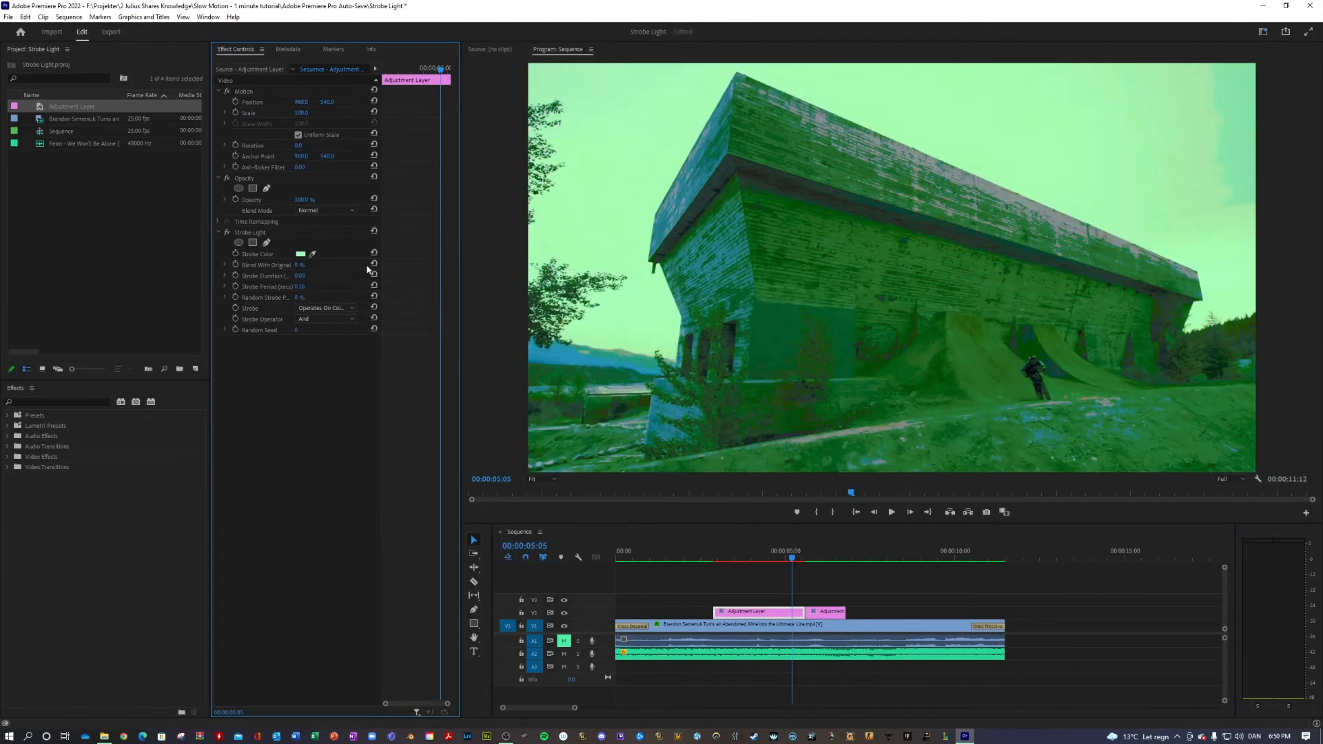
left_click(300, 254)
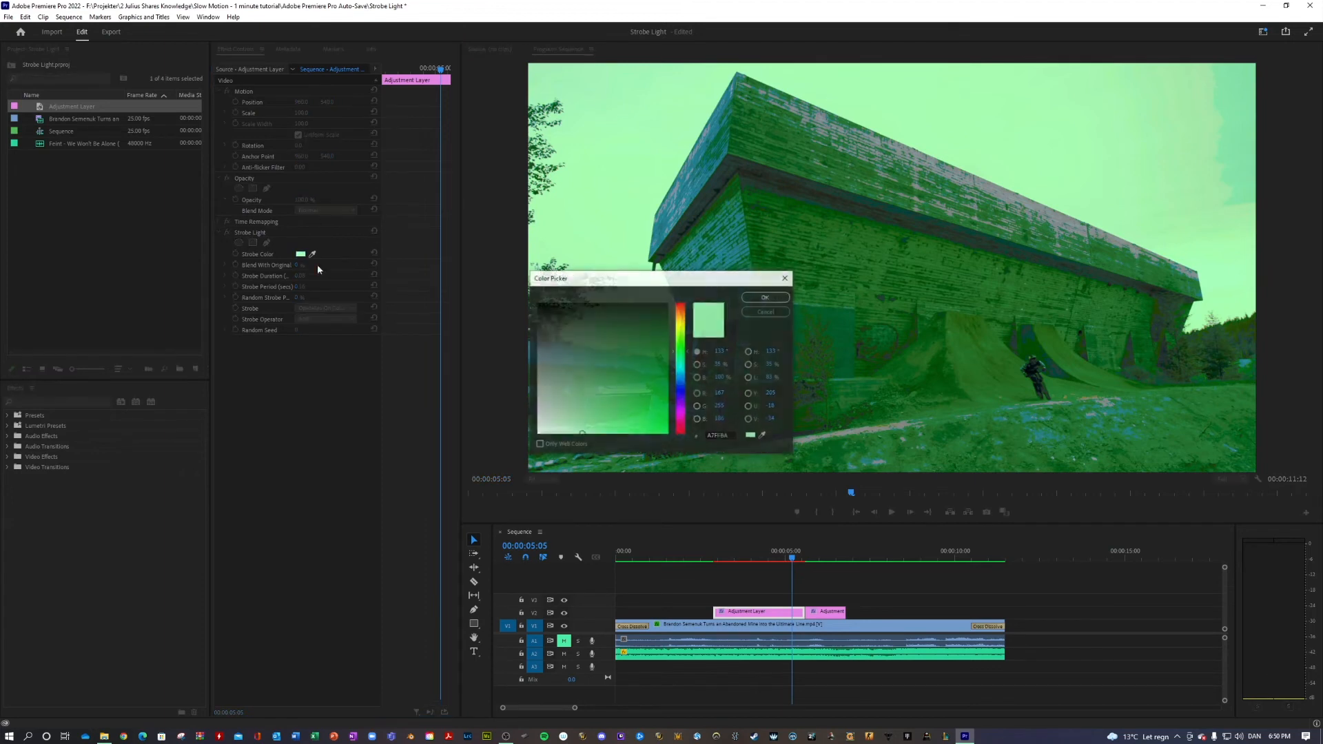
left_click(685, 370)
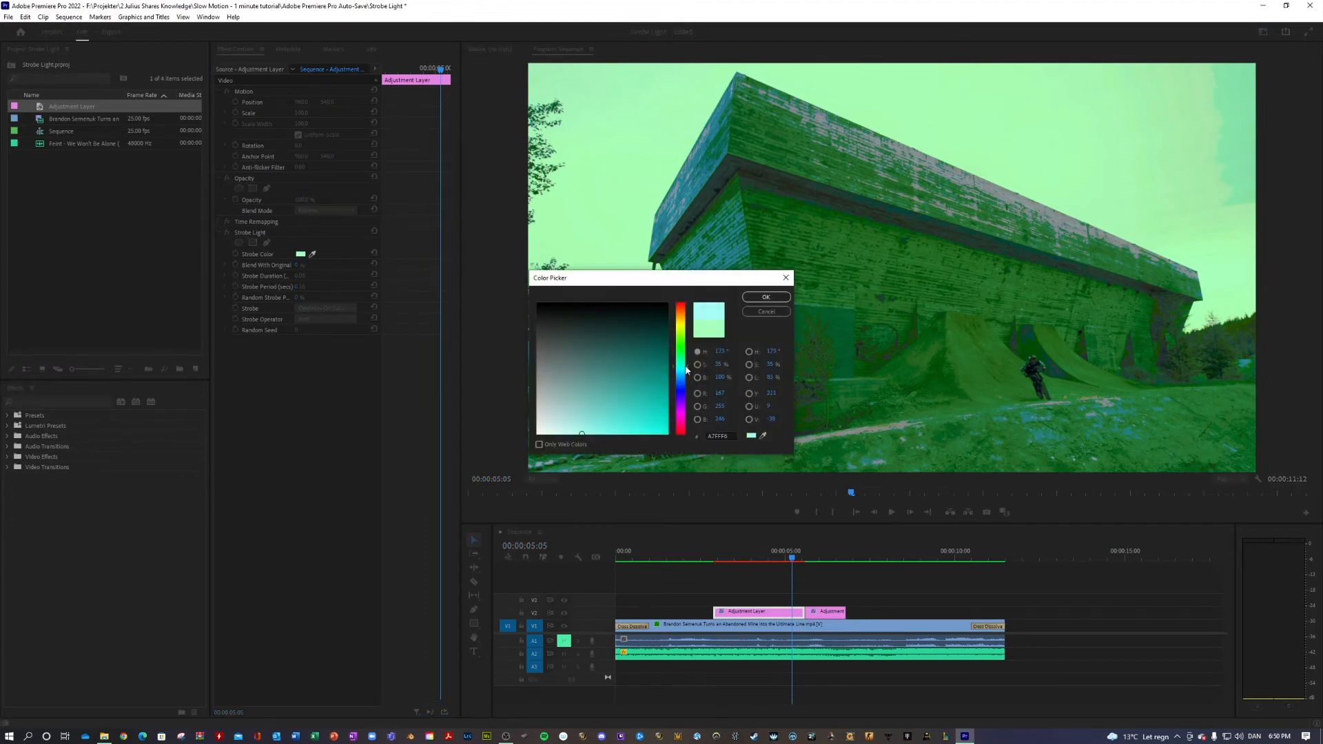
left_click(775, 301)
left_click_drag(808, 561, 816, 561)
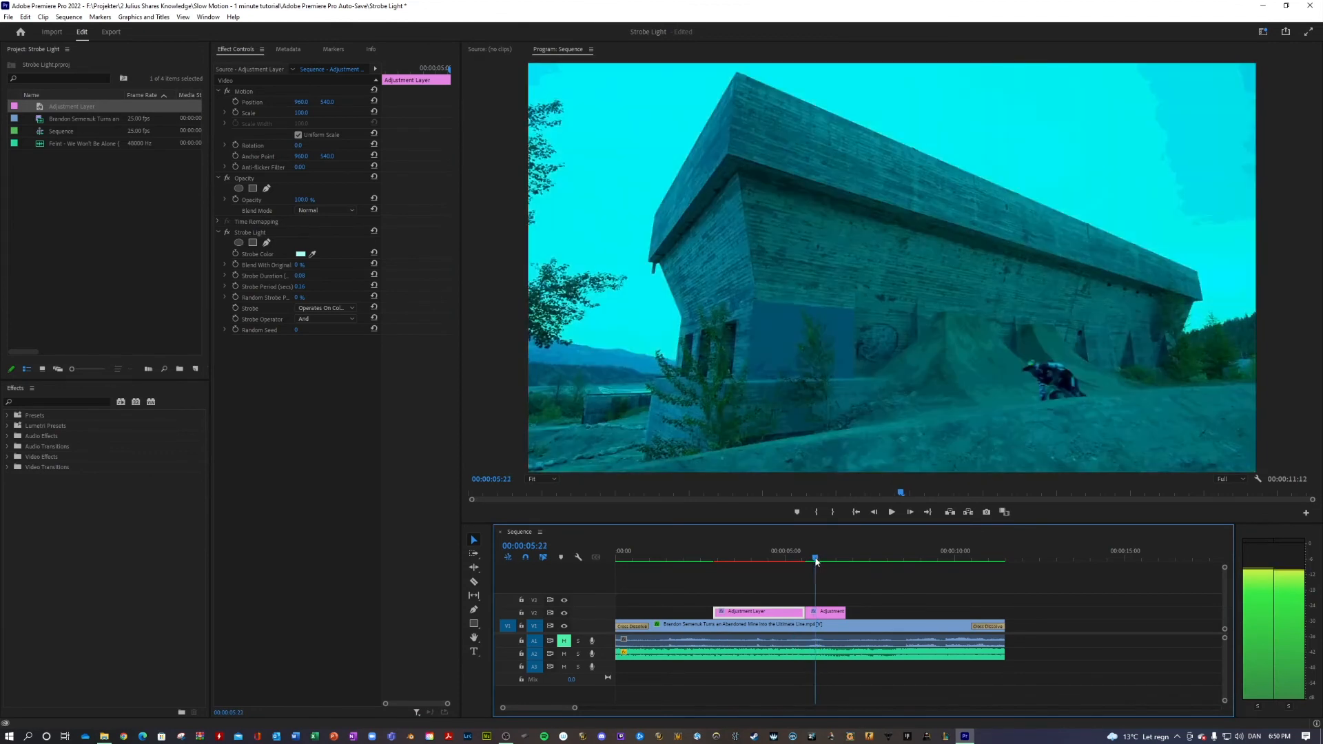
Replace the longer adjustment layer with a copy of the shorter cyan one on V3, extended over the same time span
left_click(823, 614)
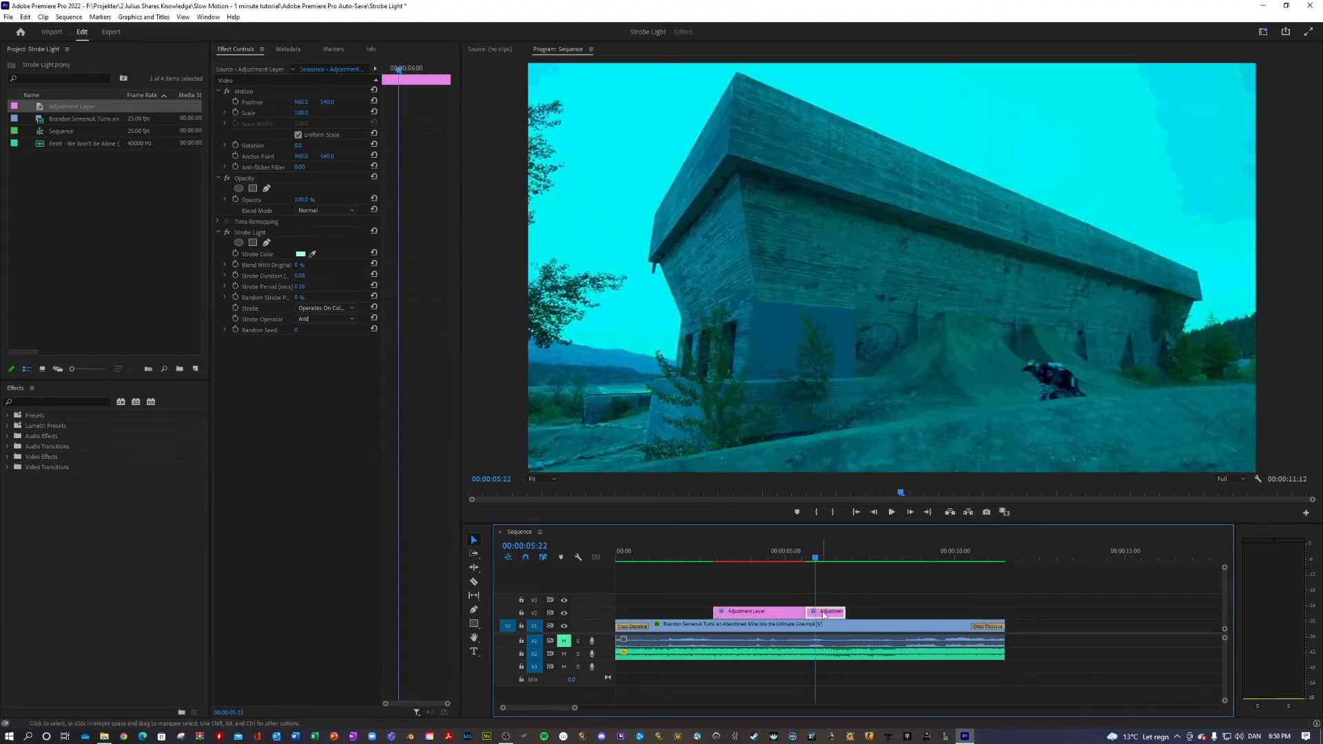
left_click(788, 610)
left_click_drag(782, 612, 749, 600)
key("Delete")
left_click(758, 599)
Set the copied layer's Strobe Duration to 0.08 and Strobe Period to 0.16, and move it down to V2
left_click(301, 275)
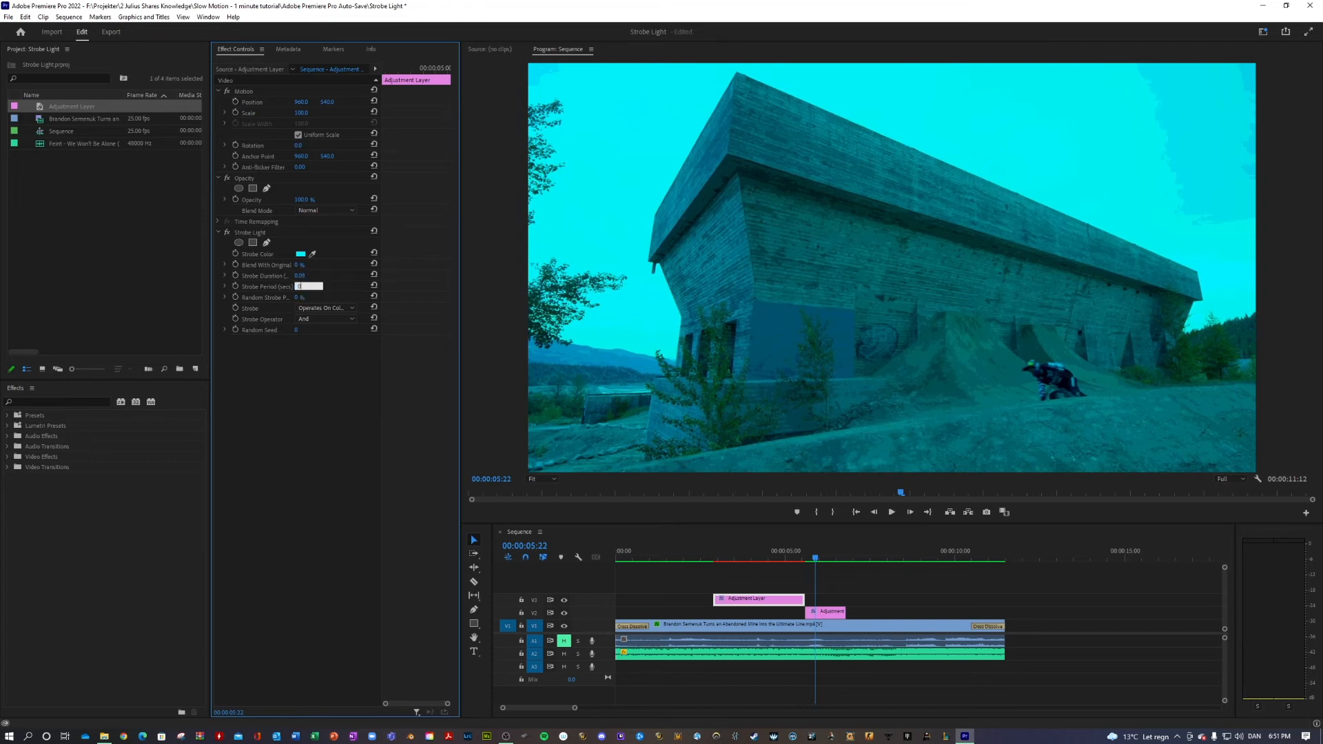
left_click_drag(784, 599, 783, 613)
left_click(793, 579)
Try purple (AE00FF) as the longer adjustment layer's Strobe Color with the playhead at 00:00:04:13
left_click(748, 559)
left_click_drag(748, 559, 770, 543)
left_click(764, 612)
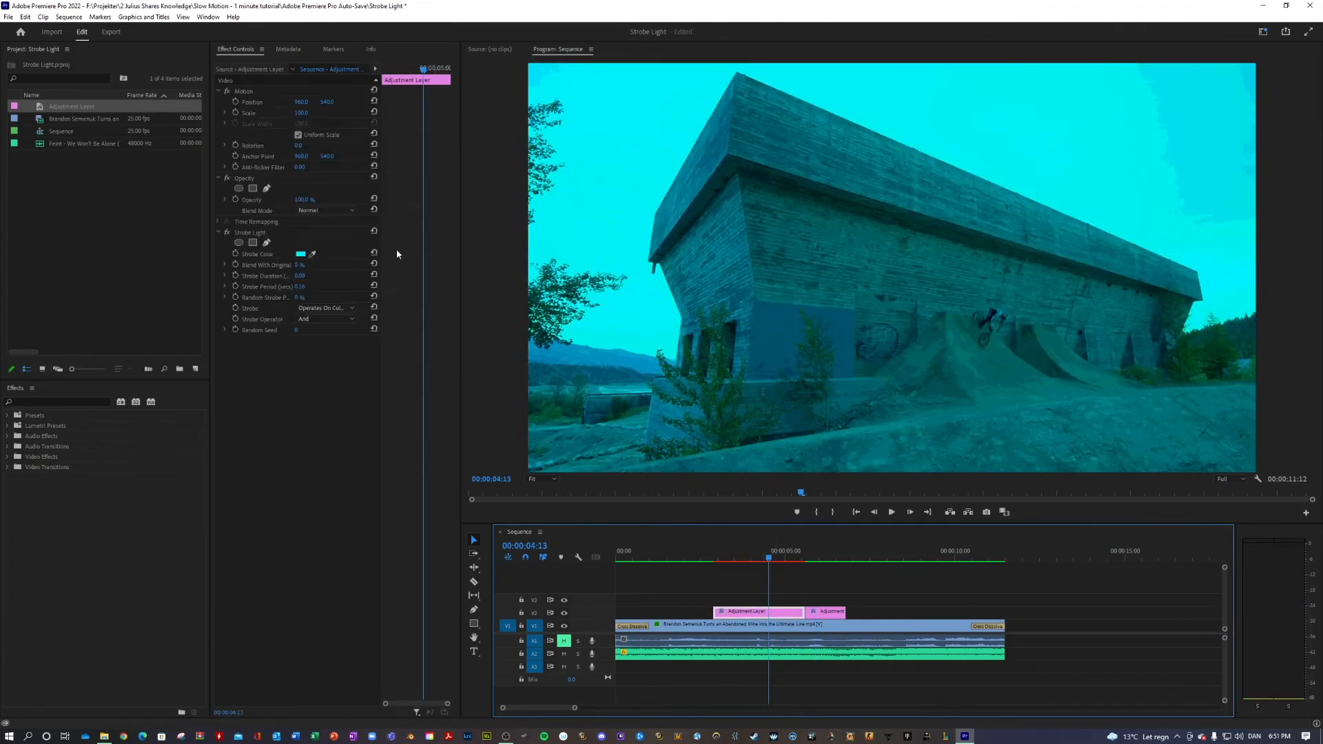
left_click(300, 255)
left_click(680, 406)
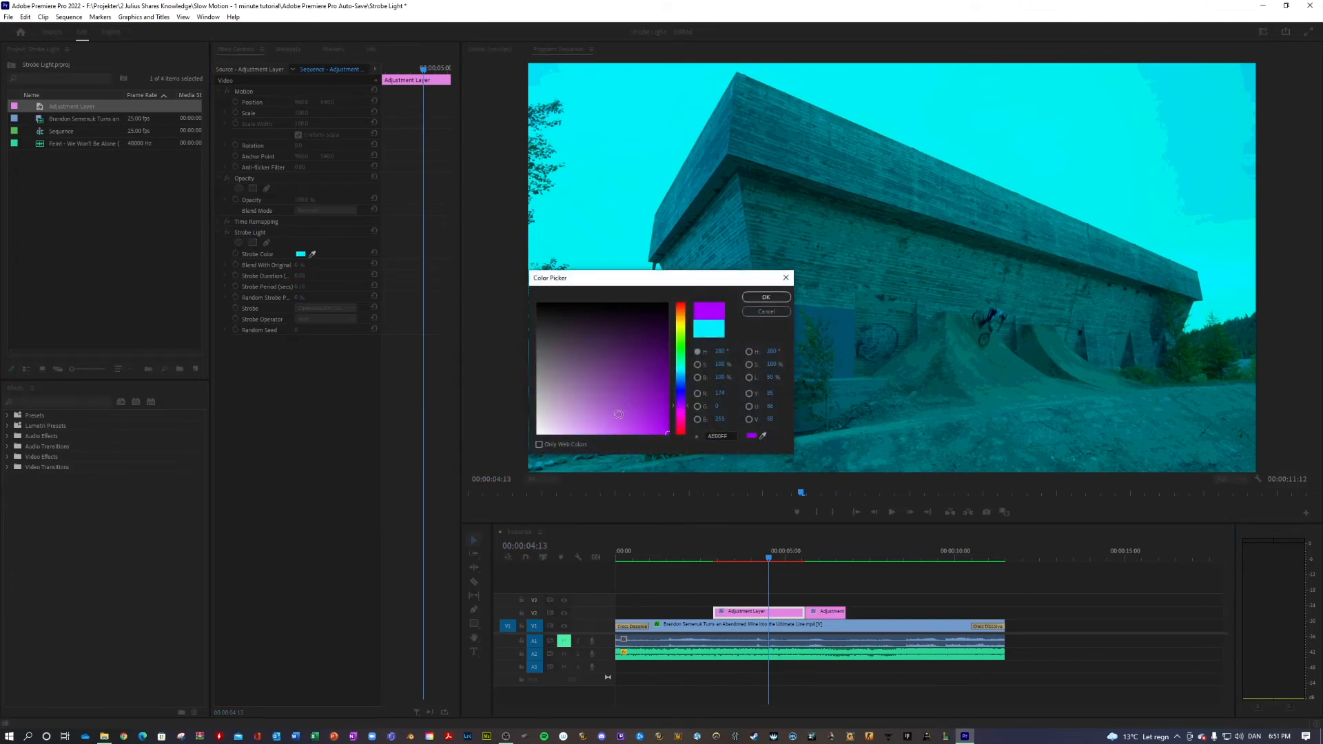
left_click(766, 297)
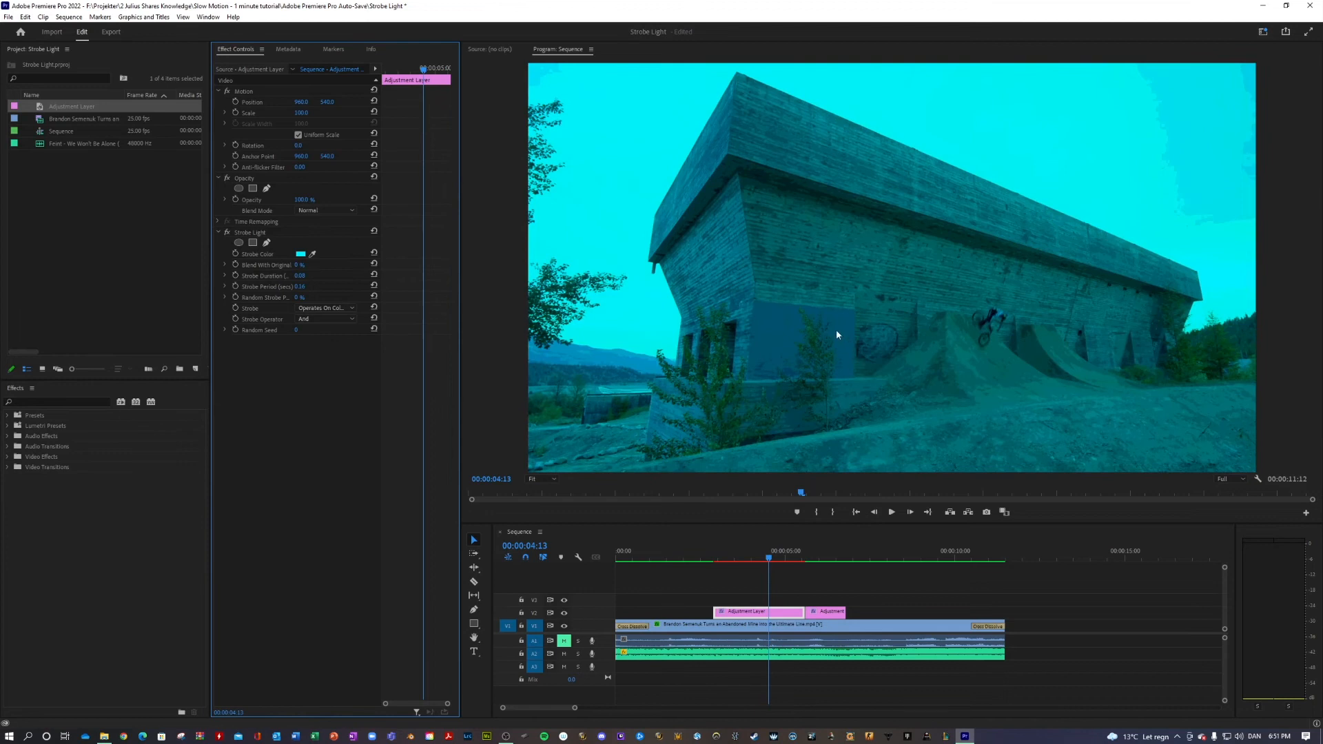
Play the sequence from near its start to check the matching cyan strobes
left_click(629, 551)
key("space")
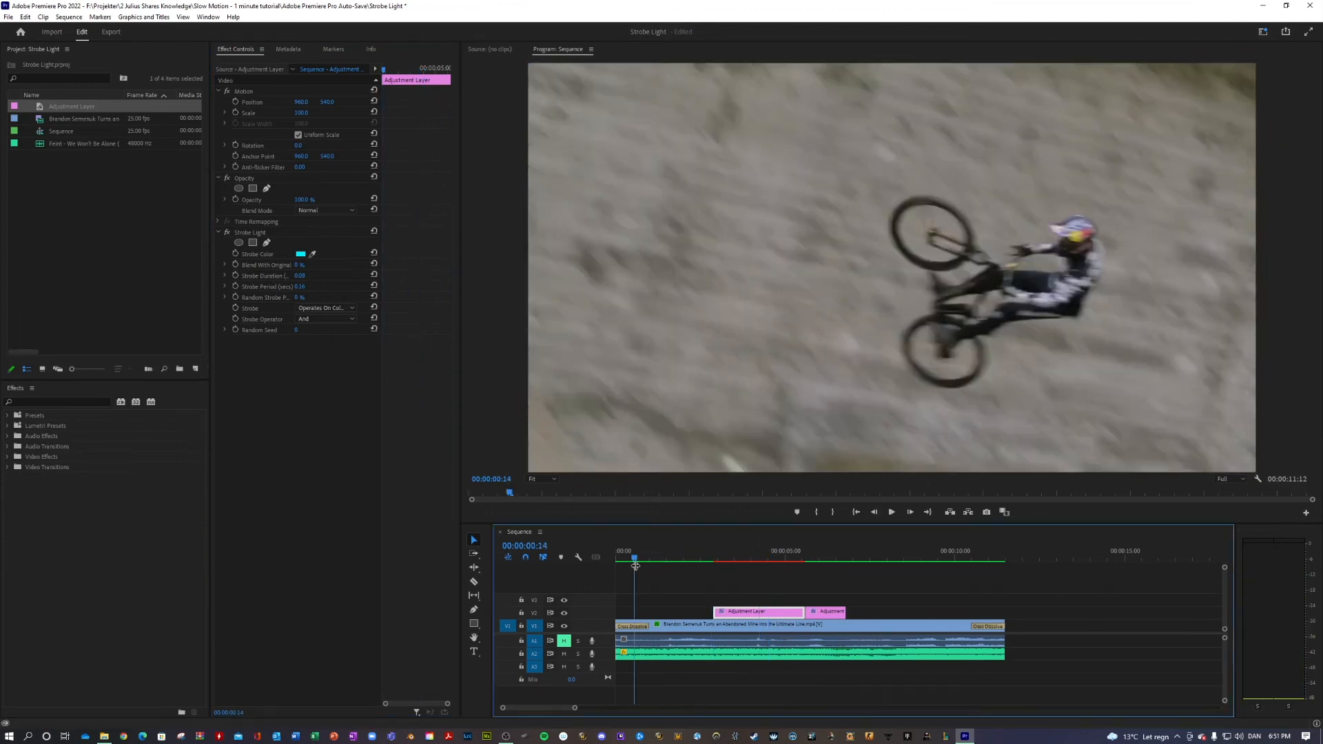